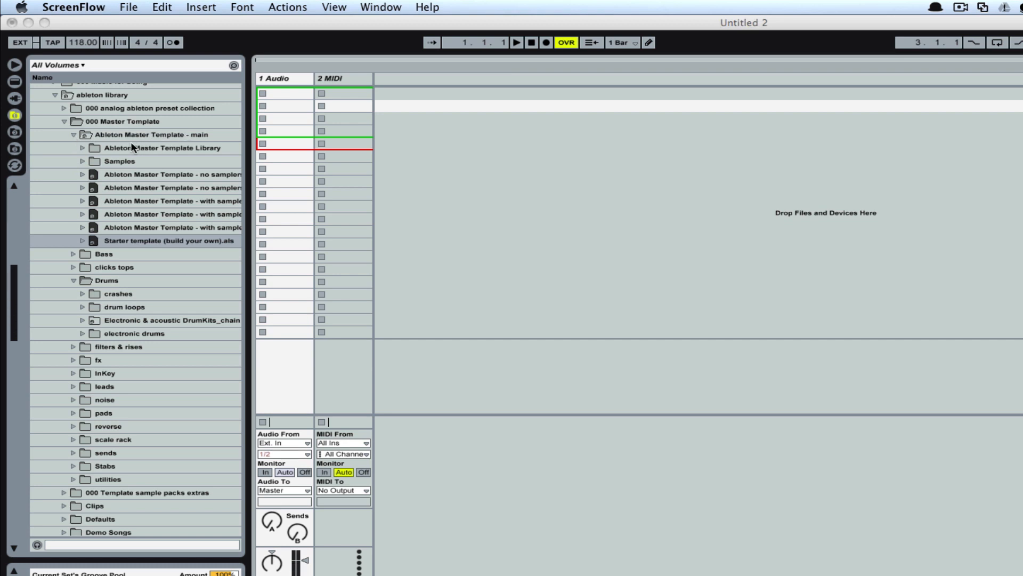
Step: Open "Starter template (build your own).als" from the Ableton Master Template - main folder without saving the current set
{"action": "left_click", "coordinate": [94, 139]}
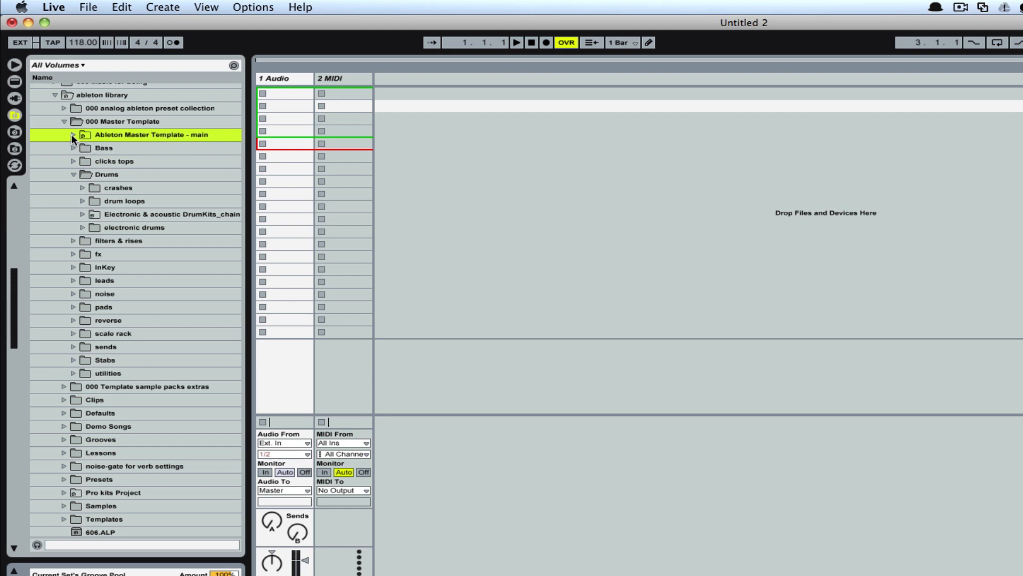
{"action": "left_click", "coordinate": [72, 136]}
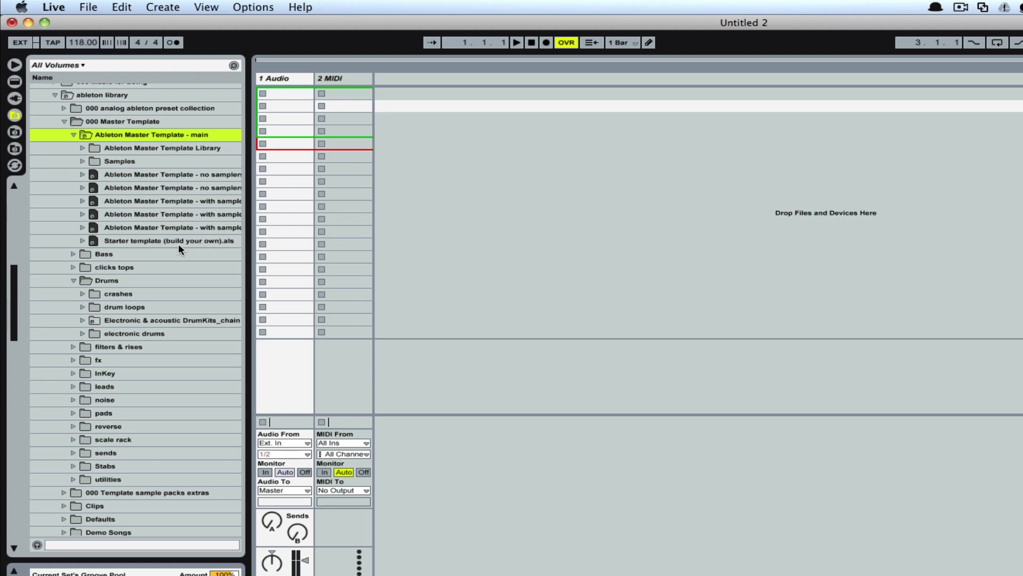
{"action": "double_click", "coordinate": [92, 238]}
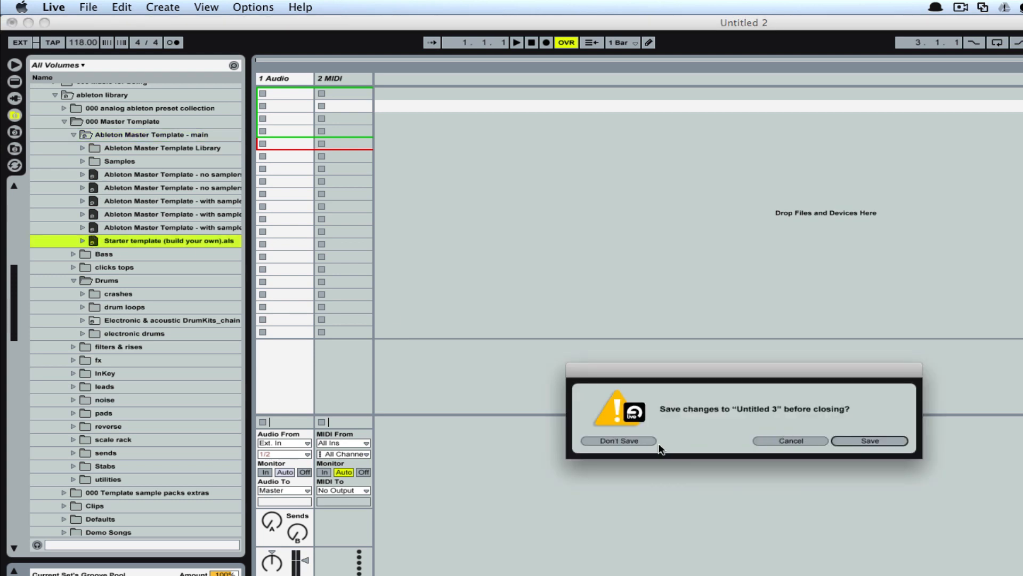
{"action": "left_click", "coordinate": [637, 441]}
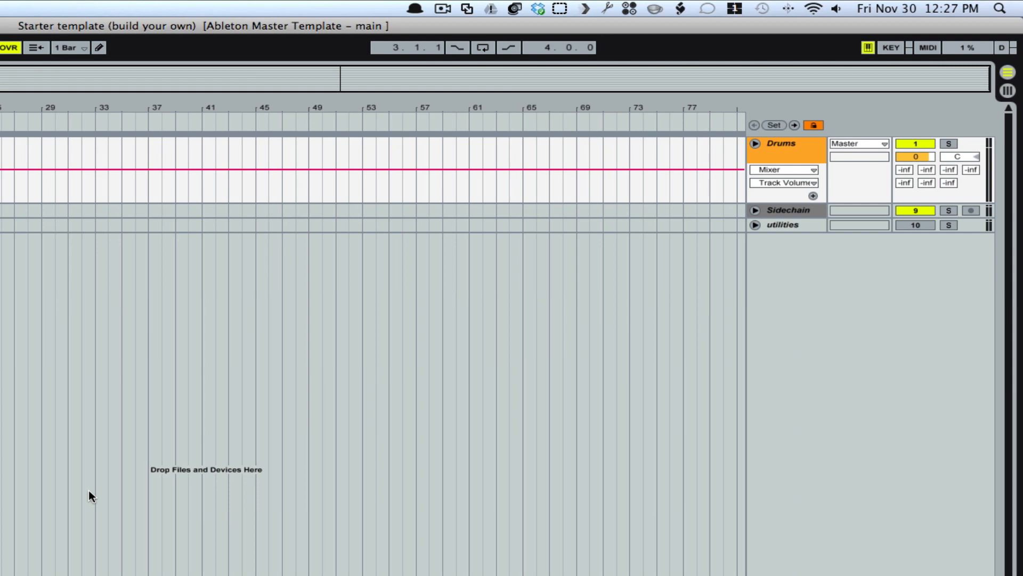
Step: Unfold the Drums group and examine its tracks, the Sidechain and utilities tracks, and the returns in both Arrangement and Session views
{"action": "left_click", "coordinate": [754, 144]}
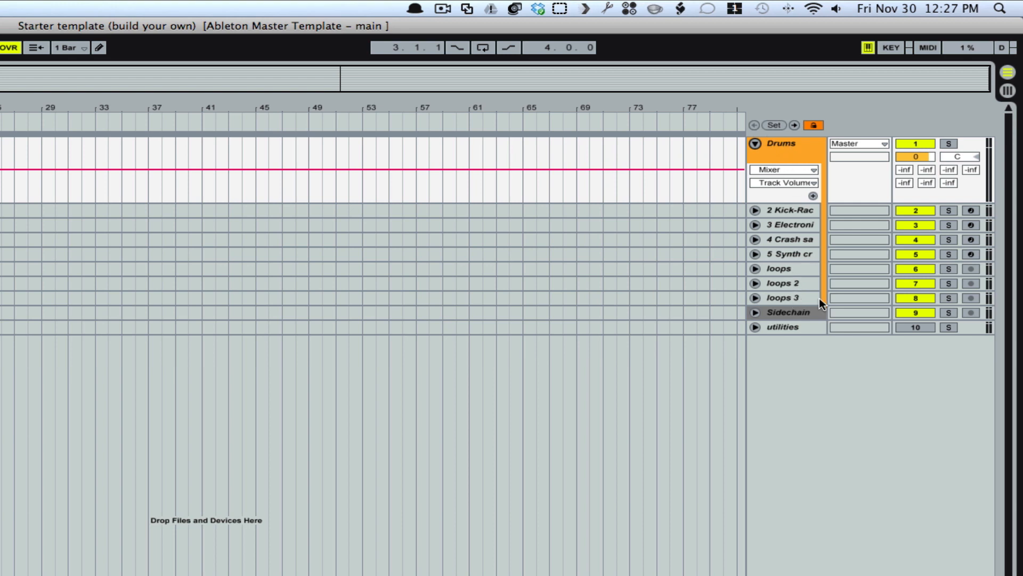
{"action": "left_click", "coordinate": [782, 314]}
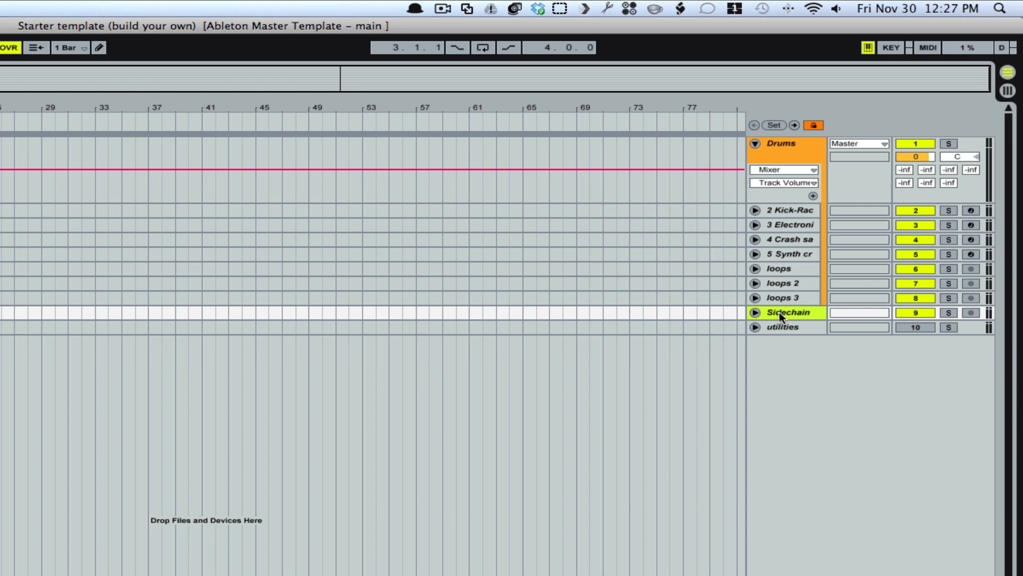
{"action": "left_click", "coordinate": [779, 325]}
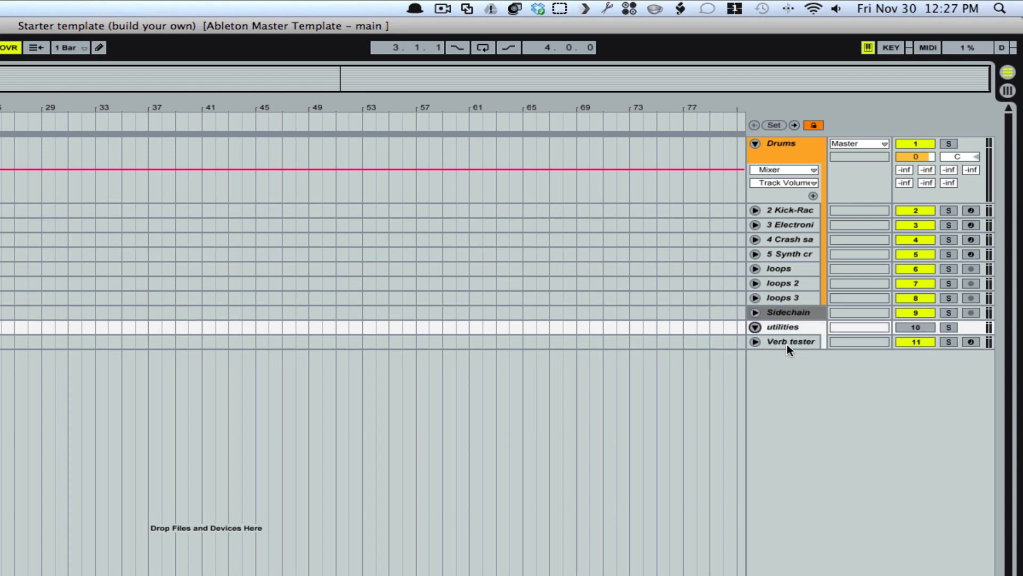
{"action": "left_click", "coordinate": [755, 328]}
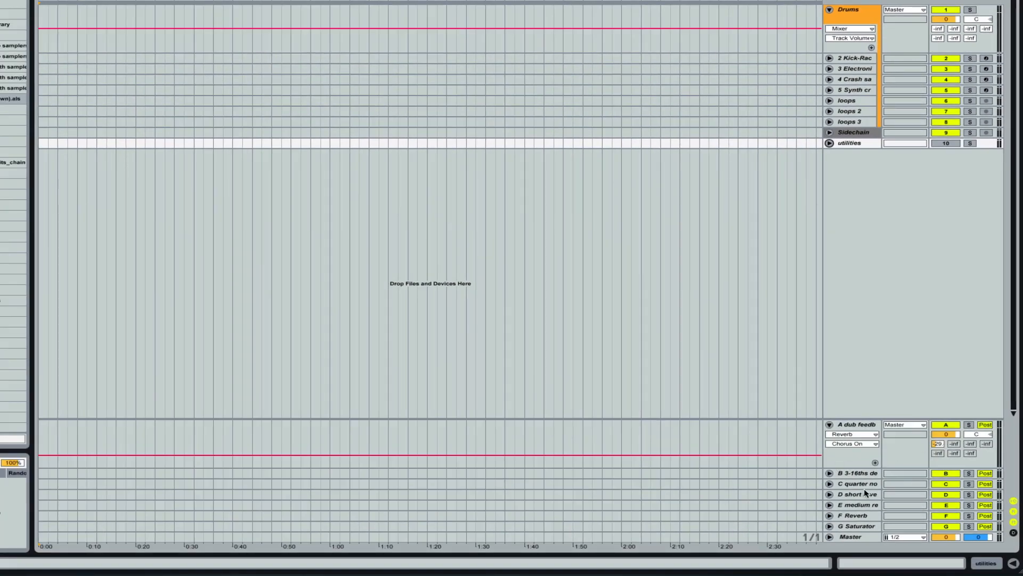
{"action": "key", "text": "Tab"}
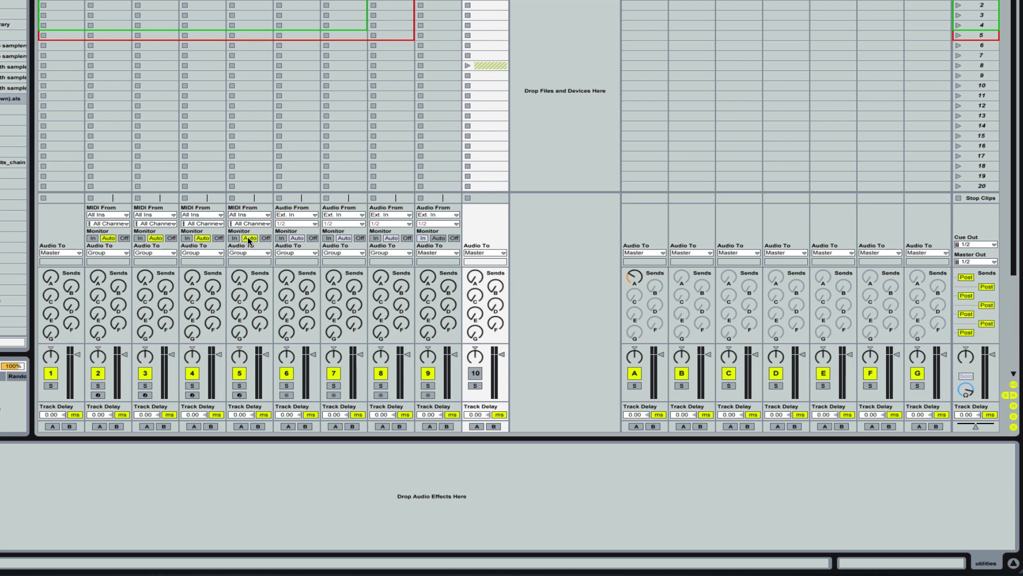
{"action": "key", "text": "Tab"}
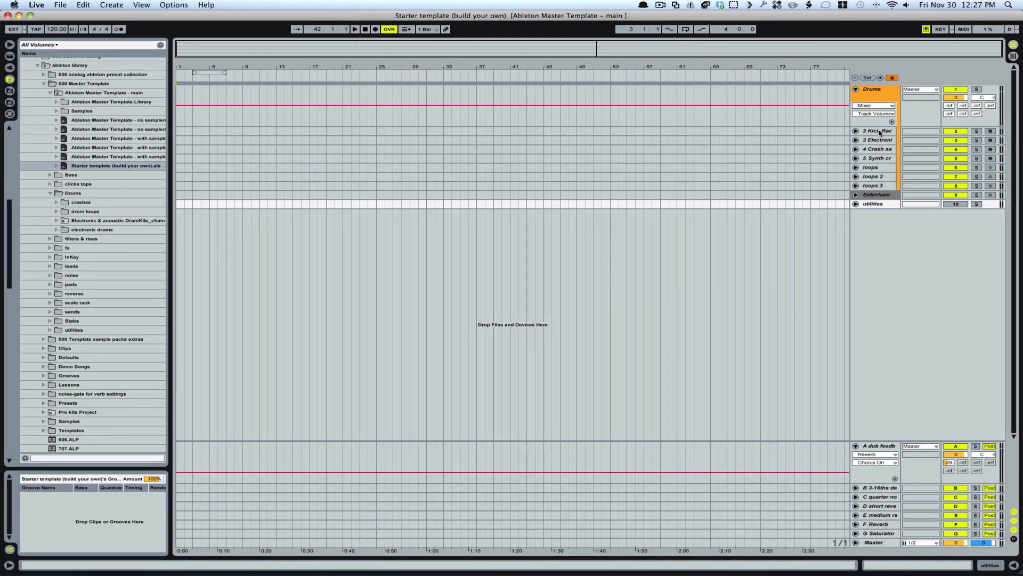
Step: Select and unfold the Kick-Rack track in the Drums group, and switch to Session View
{"action": "left_click", "coordinate": [880, 133]}
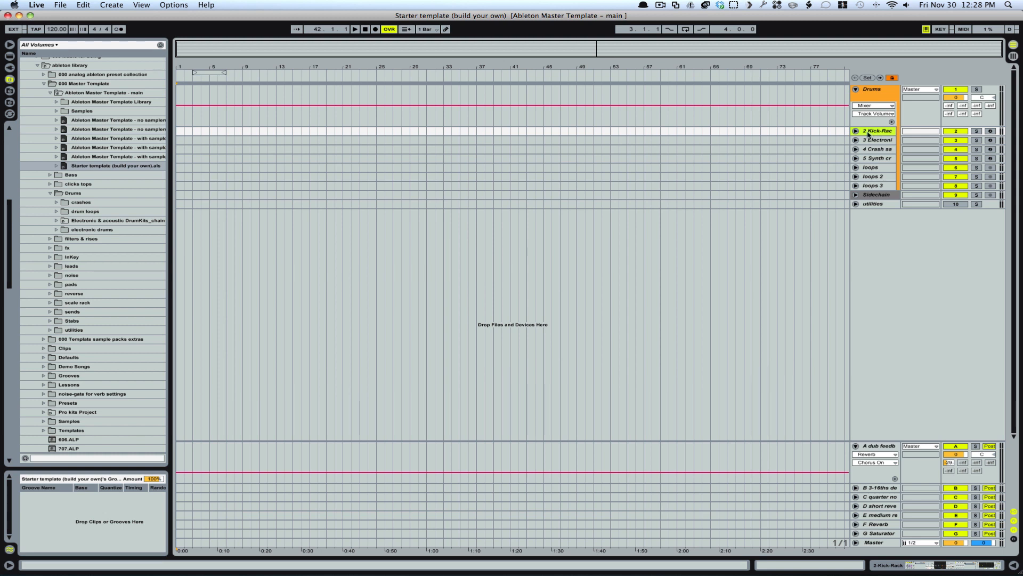
{"action": "left_click", "coordinate": [856, 131]}
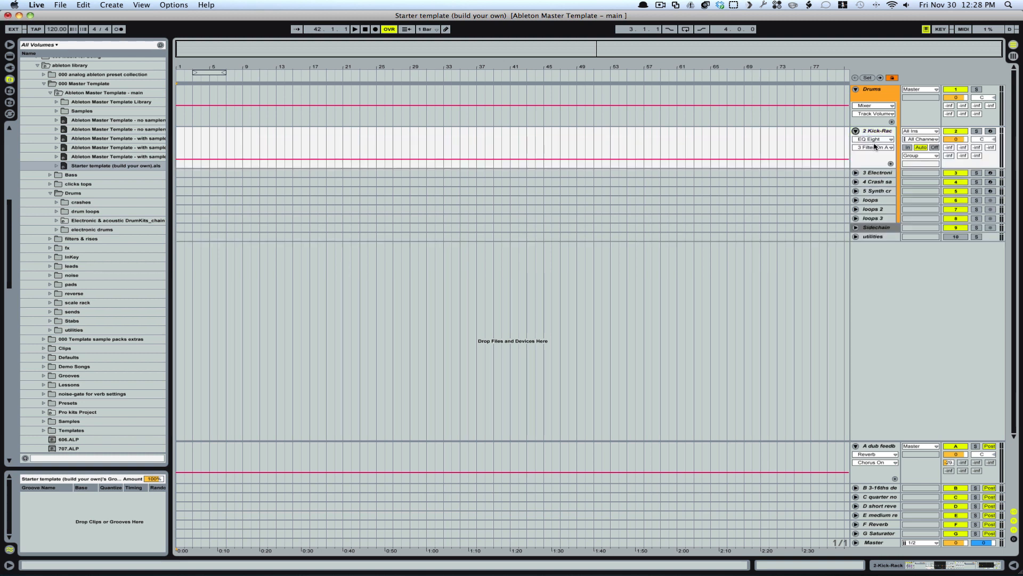
{"action": "left_click", "coordinate": [875, 131]}
{"action": "key", "text": "Tab"}
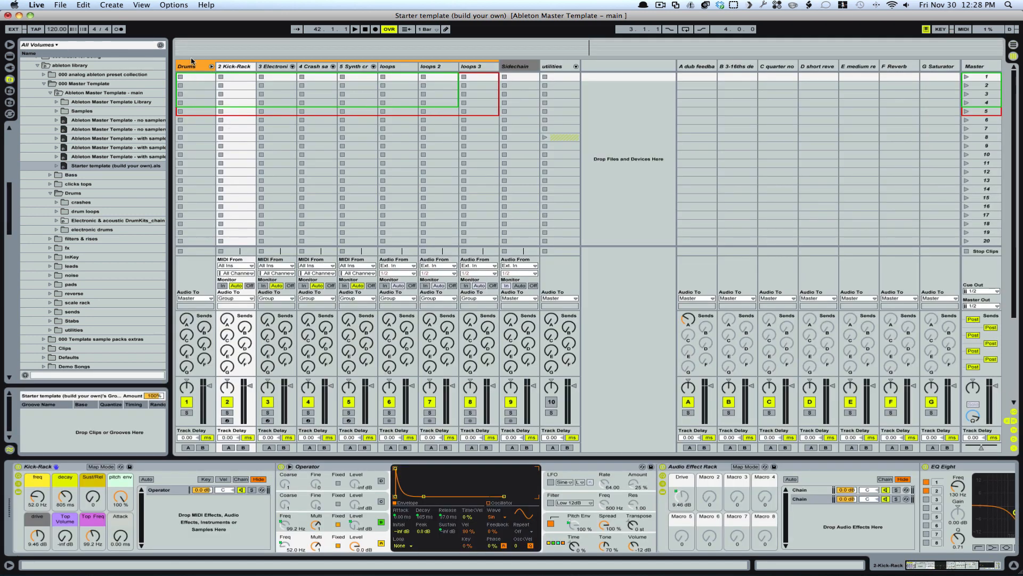
Step: Create an empty MIDI clip in the Kick-Rack track's first slot and set its loop length to 4 bars
{"action": "double_click", "coordinate": [238, 78]}
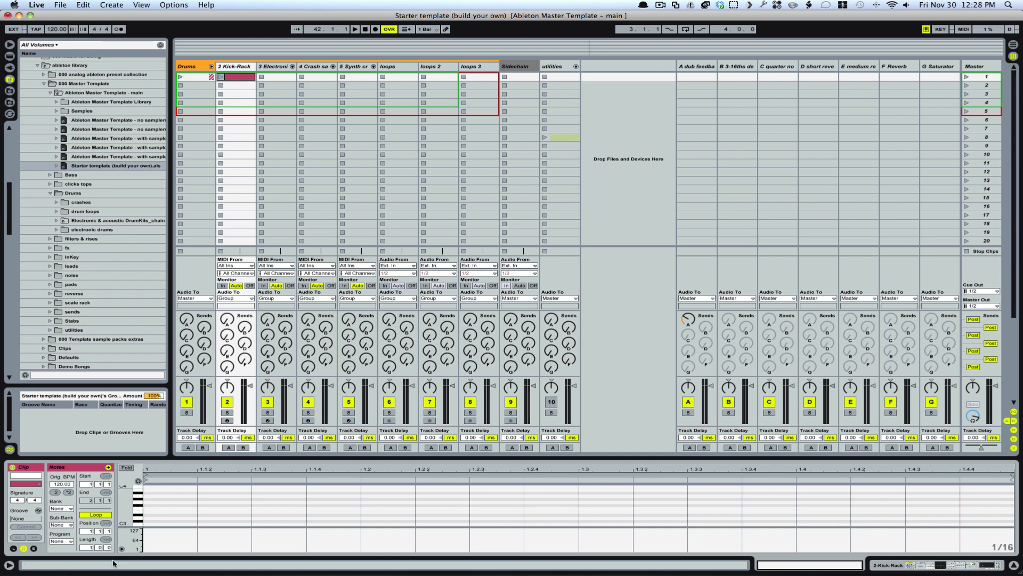
{"action": "left_click", "coordinate": [87, 547]}
{"action": "key", "text": "Return"}
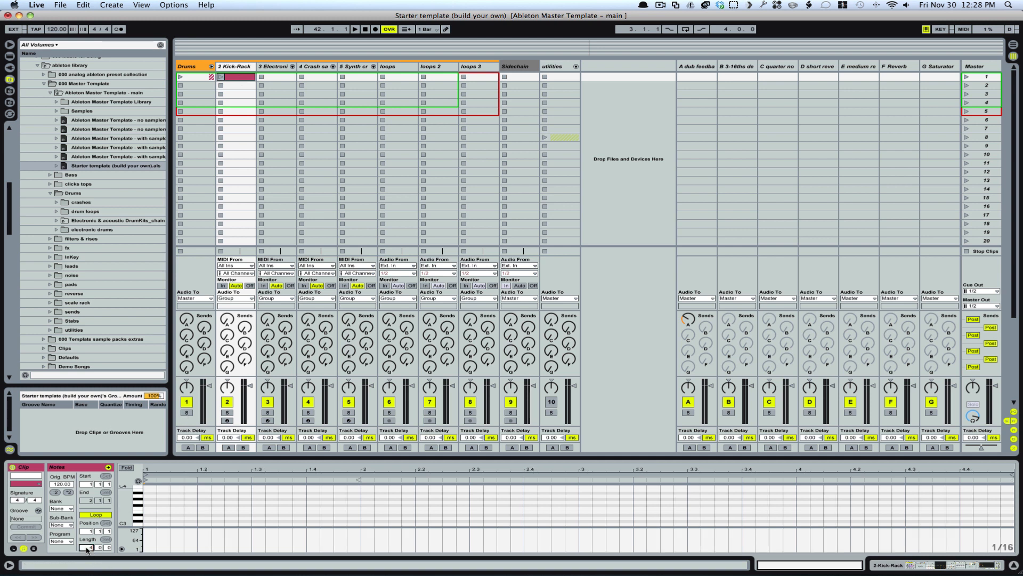
Step: Add an F#3 kick note at the clip's start and duplicate it onto every beat of the four bars
{"action": "left_click", "coordinate": [163, 508]}
{"action": "double_click", "coordinate": [151, 506]}
{"action": "left_click_drag", "start_coordinate": [191, 497], "coordinate": [145, 517]}
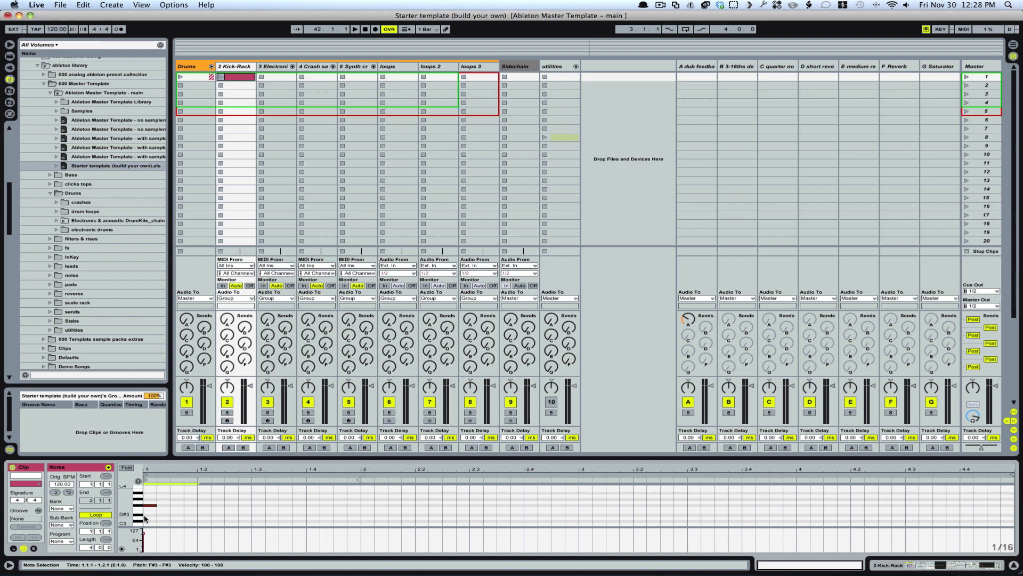
{"action": "key", "text": "super+d"}
{"action": "key", "text": "super+d"}
{"action": "key", "text": "super+d"}
{"action": "key", "text": "super+d"}
{"action": "key", "text": "super+d"}
{"action": "key", "text": "super+d"}
{"action": "key", "text": "super+d"}
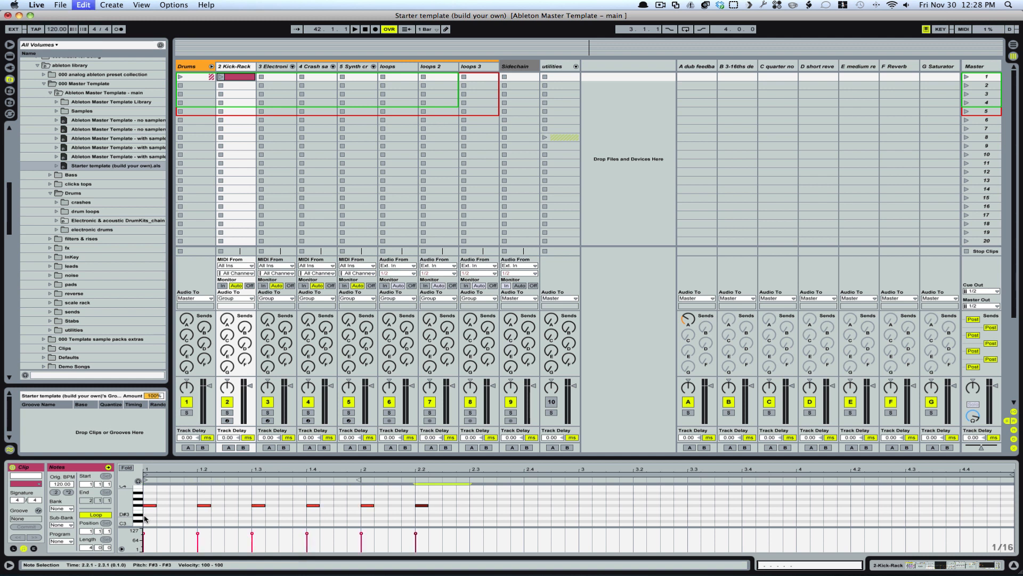
{"action": "key", "text": "super+d"}
{"action": "key", "text": "super+d"}
{"action": "key", "text": "super+d"}
{"action": "key", "text": "super+d"}
{"action": "key", "text": "super+d"}
{"action": "key", "text": "super+d"}
{"action": "key", "text": "super+d"}
{"action": "key", "text": "super+d"}
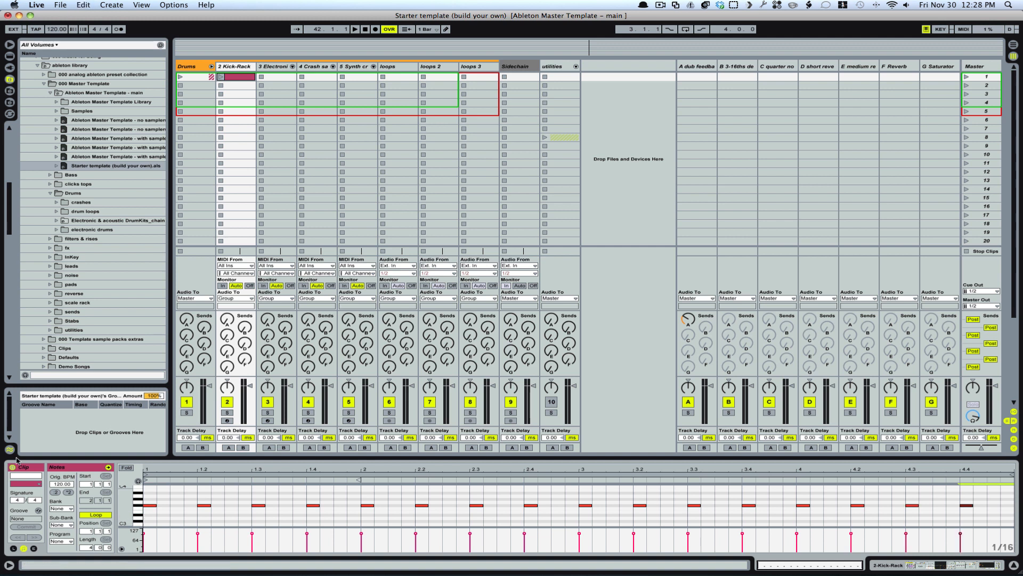
Step: Launch the Kick-Rack clip and show the Kick-Rack track's device chain
{"action": "left_click", "coordinate": [221, 78]}
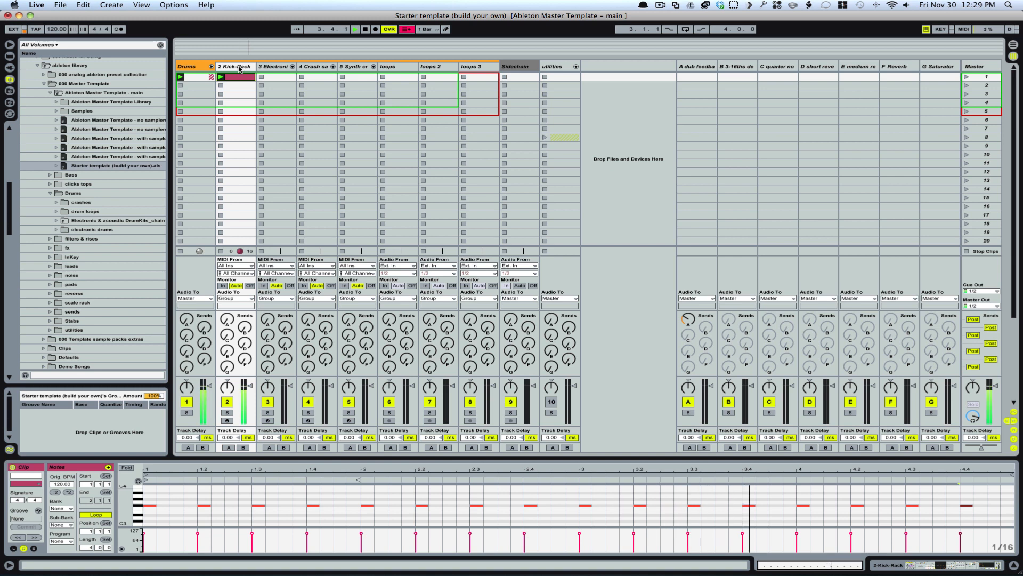
{"action": "left_click", "coordinate": [239, 68]}
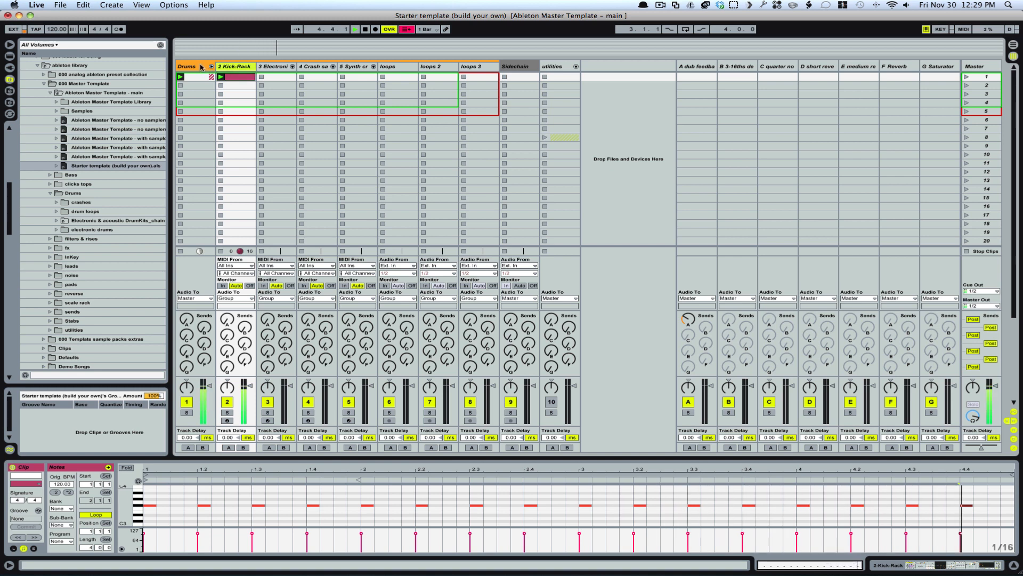
{"action": "double_click", "coordinate": [232, 69]}
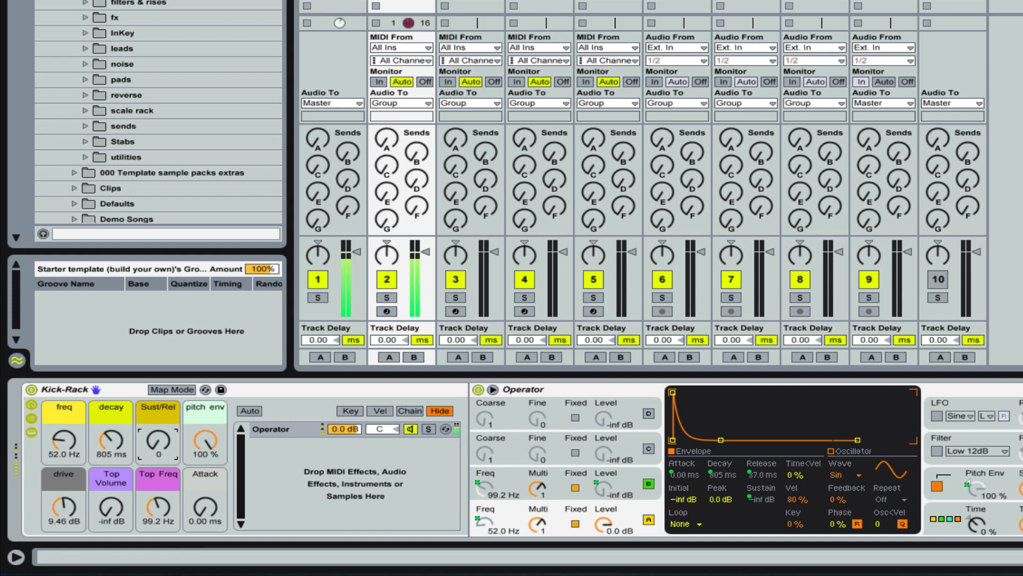
Step: Shape the kick by setting the Kick-Rack's Sust/Rel to 108, decay to 552 ms and pitch env to 73%
{"action": "left_click_drag", "start_coordinate": [151, 444], "coordinate": [150, 396]}
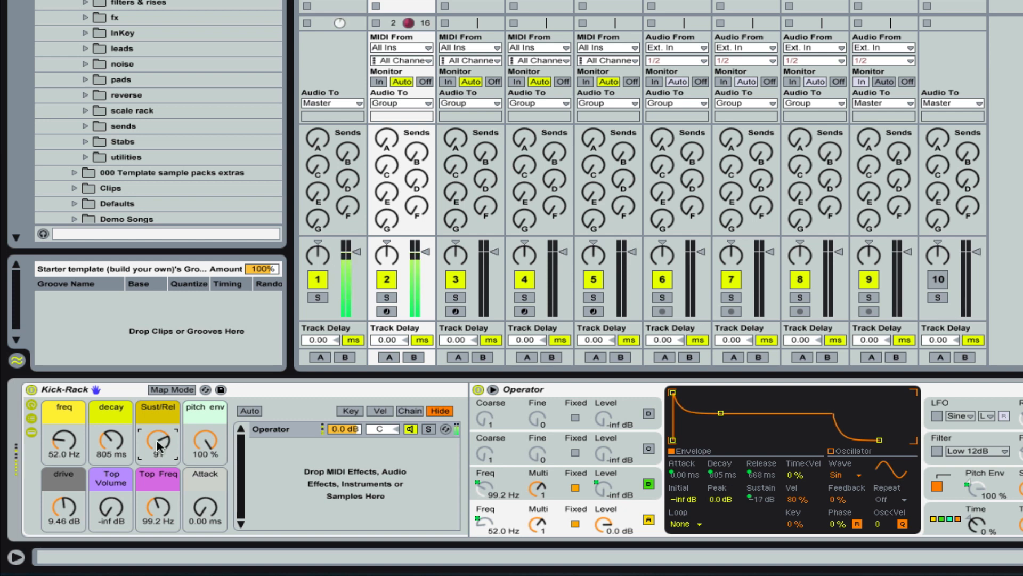
{"action": "left_click_drag", "start_coordinate": [111, 440], "coordinate": [158, 433]}
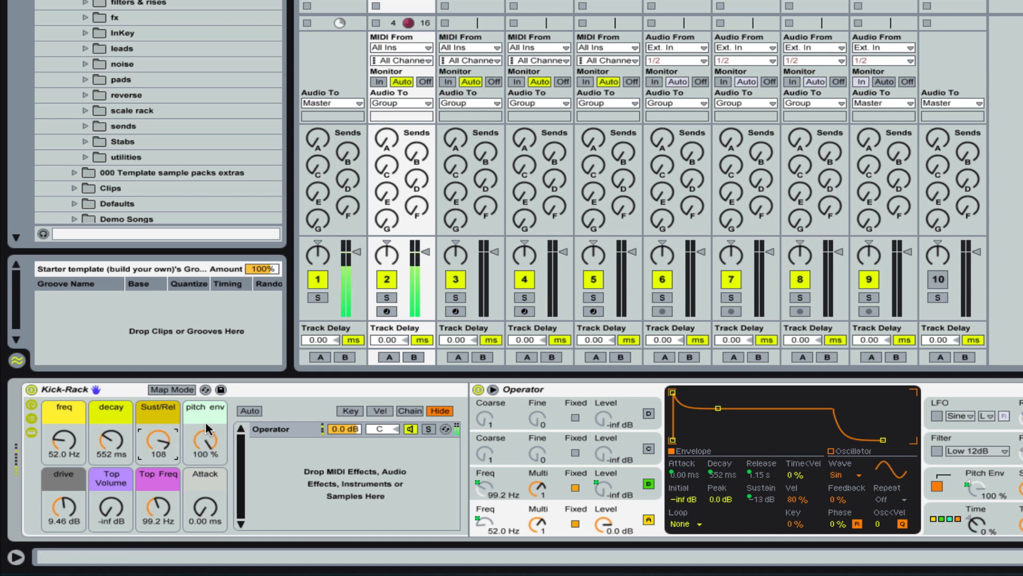
{"action": "mouse_move", "coordinate": [206, 451]}
{"action": "left_mouse_down"}
{"action": "mouse_move", "coordinate": [207, 474]}
{"action": "mouse_move", "coordinate": [206, 462]}
{"action": "left_mouse_up"}
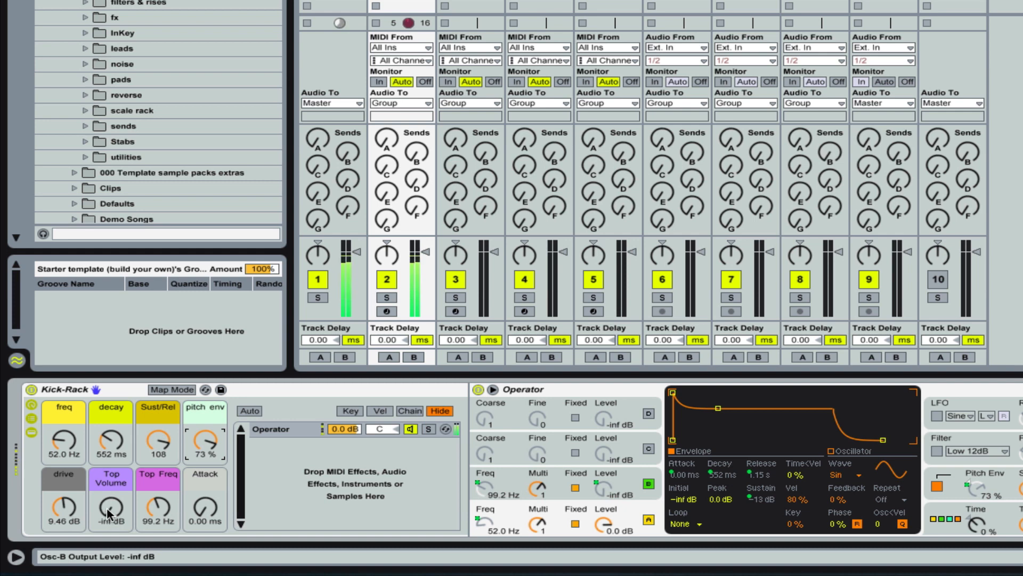
Step: Set the Kick-Rack's Top Volume to -8.5 dB and Top Freq to 87.5 Hz
{"action": "left_click_drag", "start_coordinate": [108, 513], "coordinate": [108, 485]}
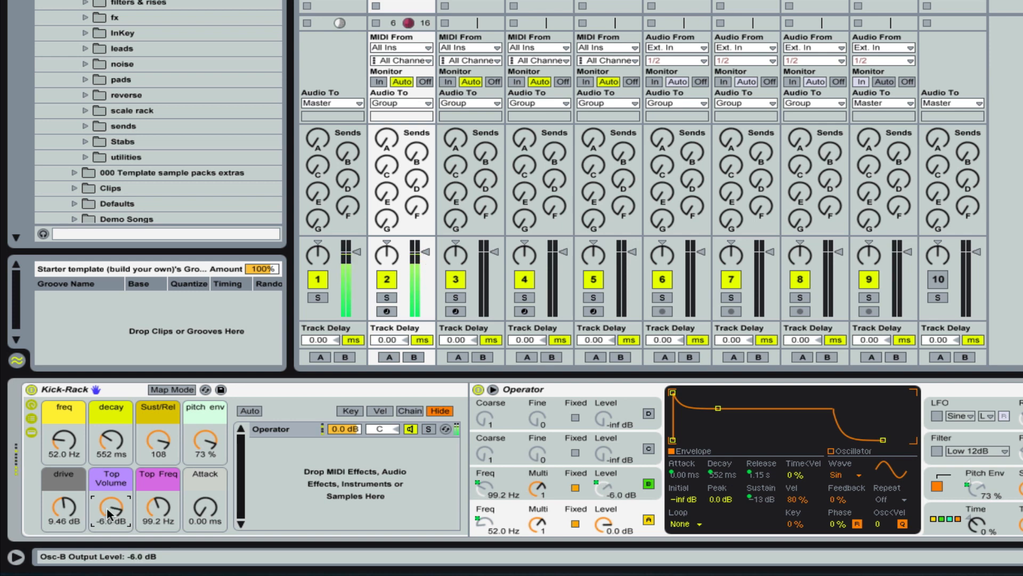
{"action": "left_click_drag", "start_coordinate": [159, 511], "coordinate": [158, 483]}
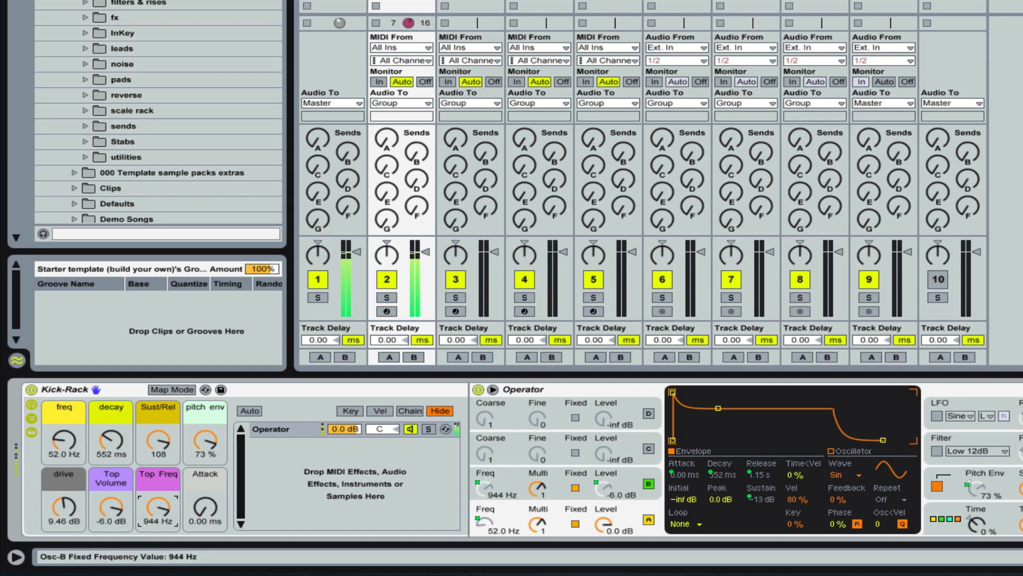
{"action": "mouse_move", "coordinate": [111, 507]}
{"action": "left_mouse_down"}
{"action": "mouse_move", "coordinate": [151, 514]}
{"action": "mouse_move", "coordinate": [150, 527]}
{"action": "mouse_move", "coordinate": [110, 513]}
{"action": "left_mouse_up"}
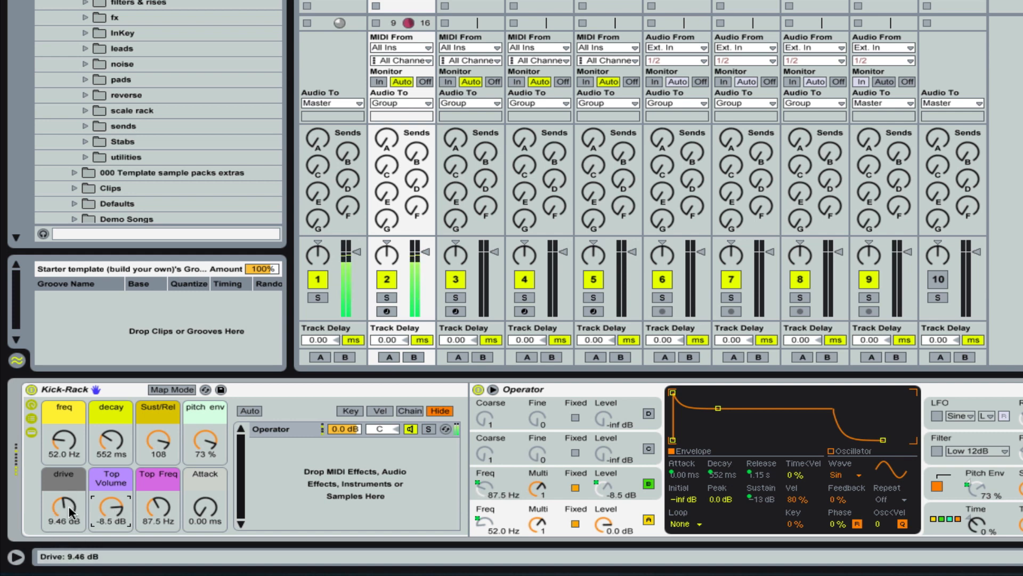
Step: Set the Kick-Rack's drive to 4.10 dB, Top Volume to -14 dB and pitch env to 65%
{"action": "left_click_drag", "start_coordinate": [63, 511], "coordinate": [63, 523]}
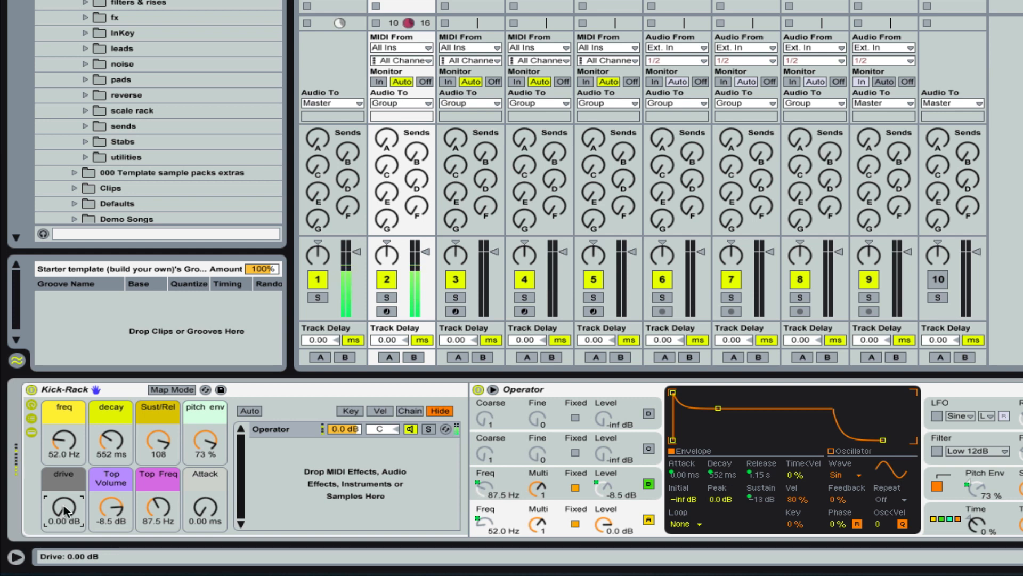
{"action": "left_click_drag", "start_coordinate": [63, 511], "coordinate": [112, 515]}
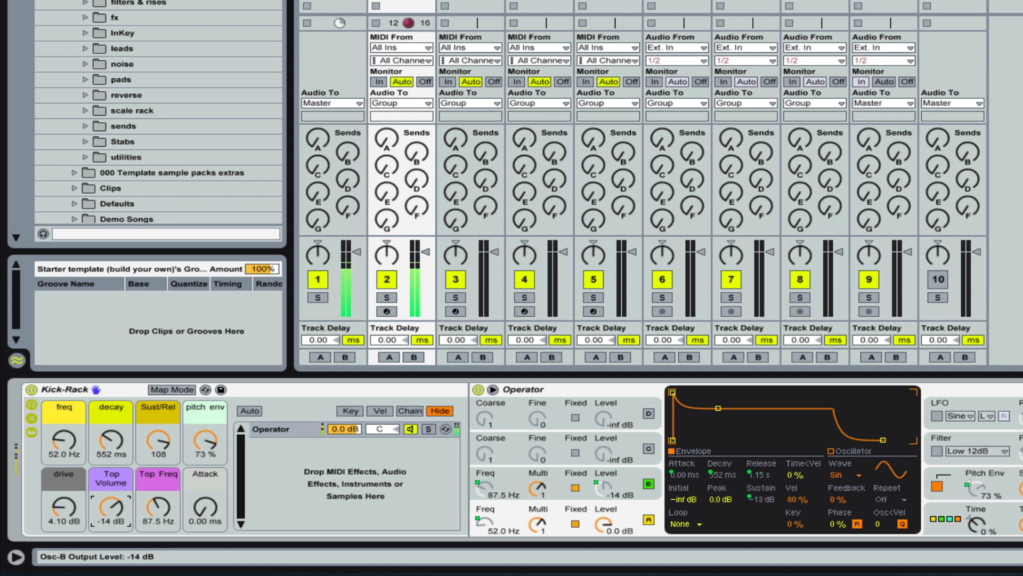
{"action": "left_click", "coordinate": [205, 442]}
{"action": "left_click_drag", "start_coordinate": [206, 442], "coordinate": [205, 446]}
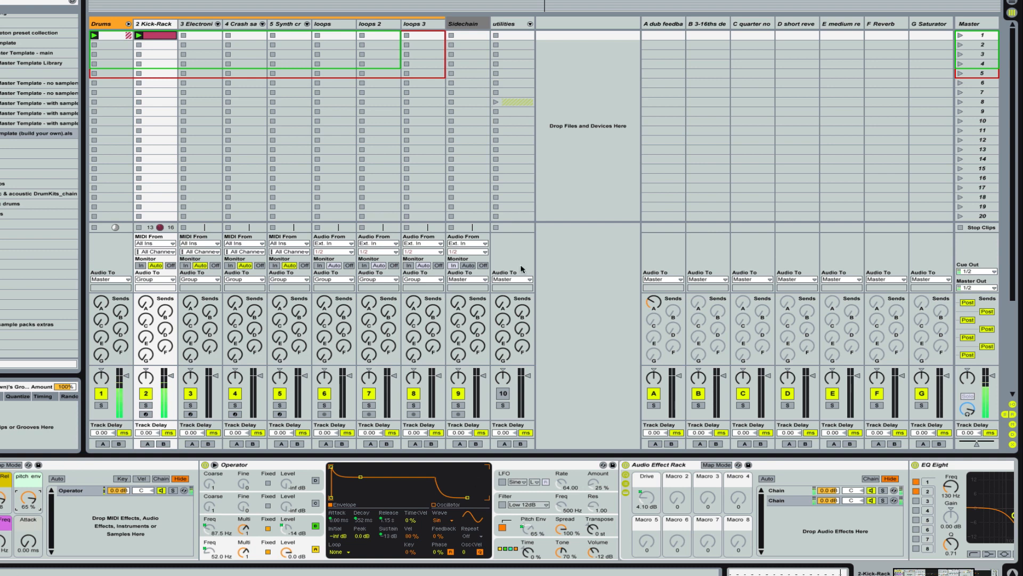
Step: Add an extra F#3 kick note in the kick clip two sixteenths after beat 4.4, with velocity about 59
{"action": "double_click", "coordinate": [153, 40]}
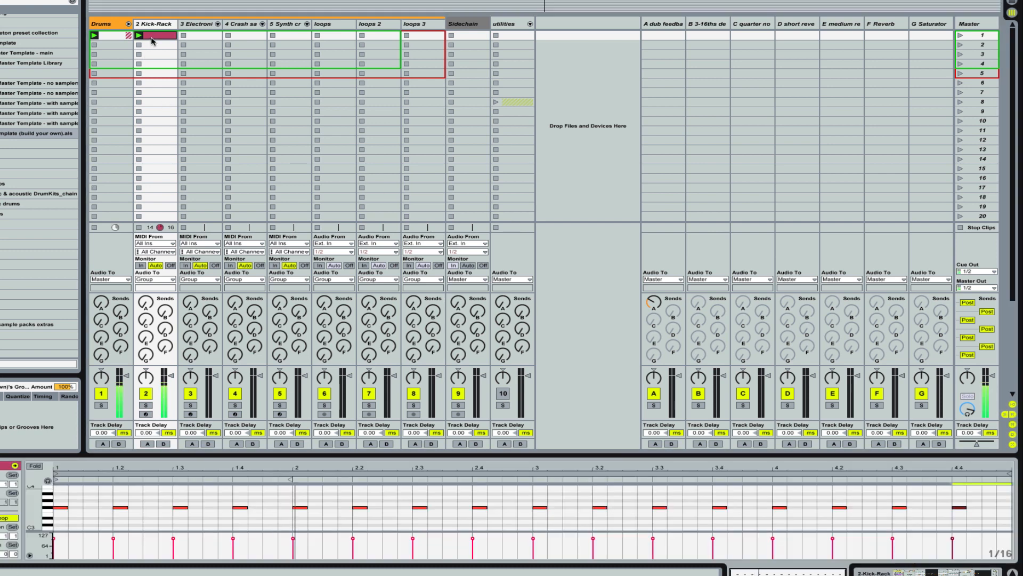
{"action": "double_click", "coordinate": [944, 507]}
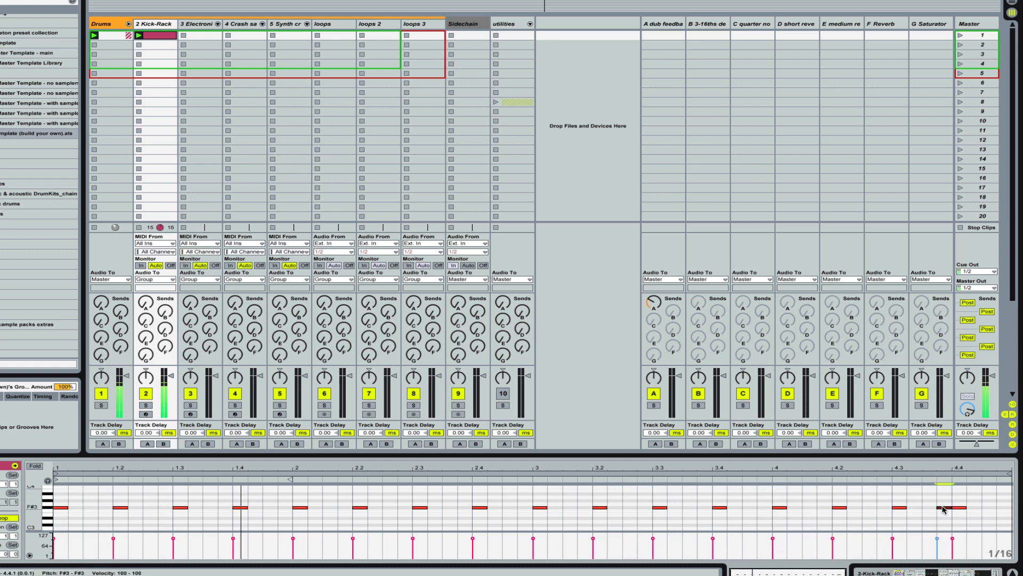
{"action": "mouse_move", "coordinate": [944, 509]}
{"action": "left_mouse_down"}
{"action": "mouse_move", "coordinate": [991, 509]}
{"action": "mouse_move", "coordinate": [983, 546]}
{"action": "left_mouse_up"}
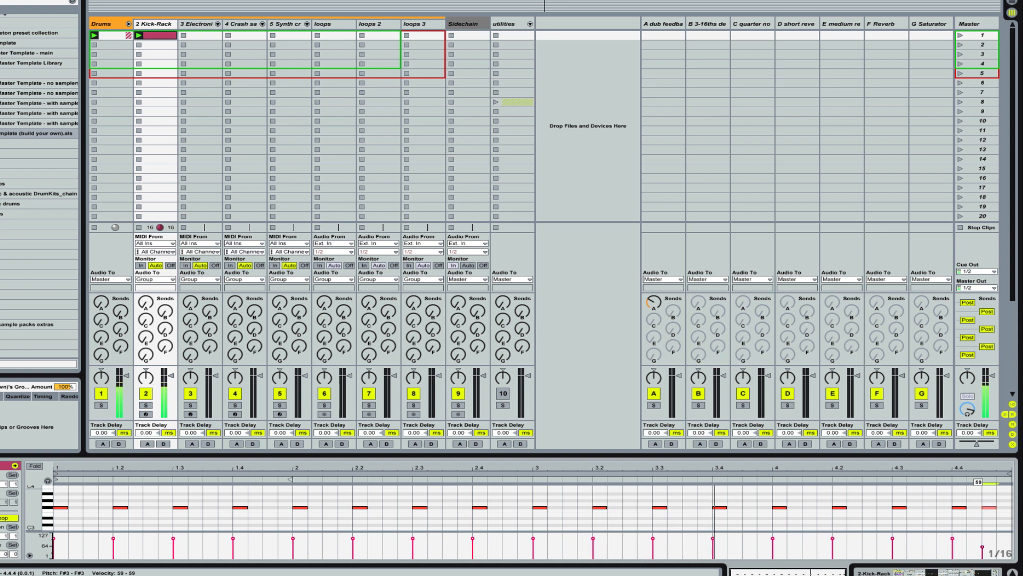
{"action": "left_click_drag", "start_coordinate": [982, 547], "coordinate": [982, 546]}
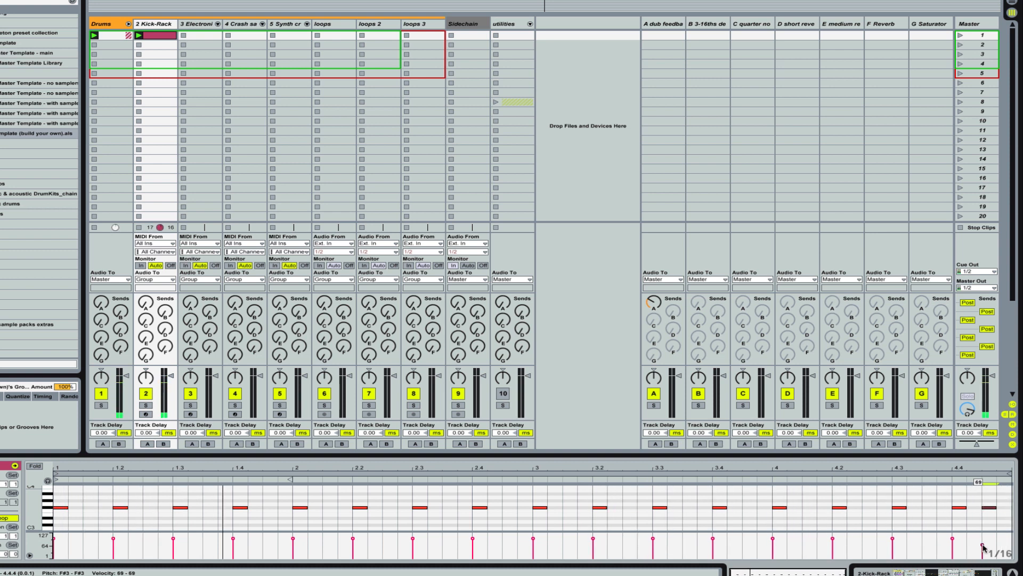
Step: Create an empty MIDI clip in the first slot of the electronic drums track and show that track's devices
{"action": "left_click", "coordinate": [196, 23]}
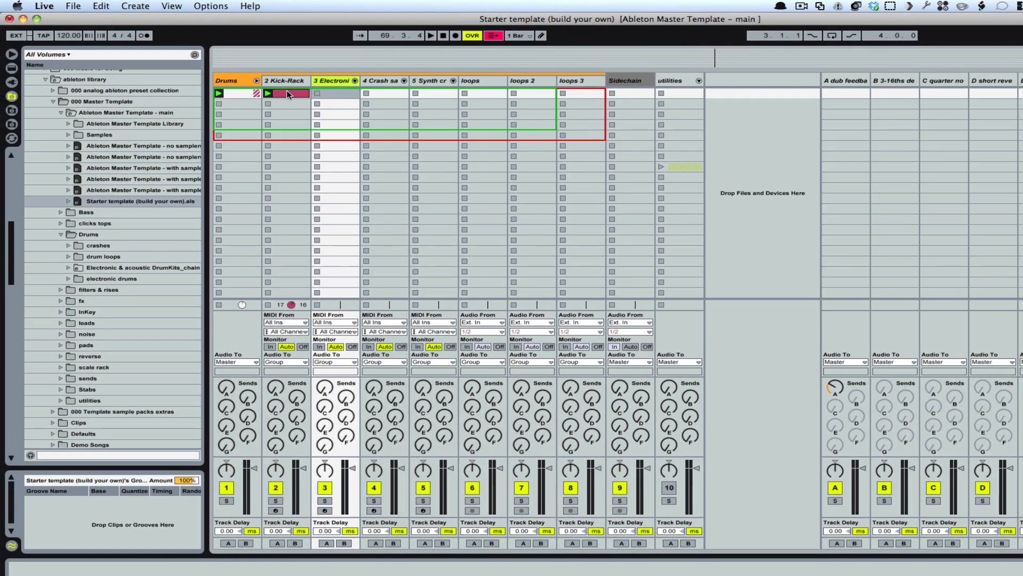
{"action": "double_click", "coordinate": [342, 92]}
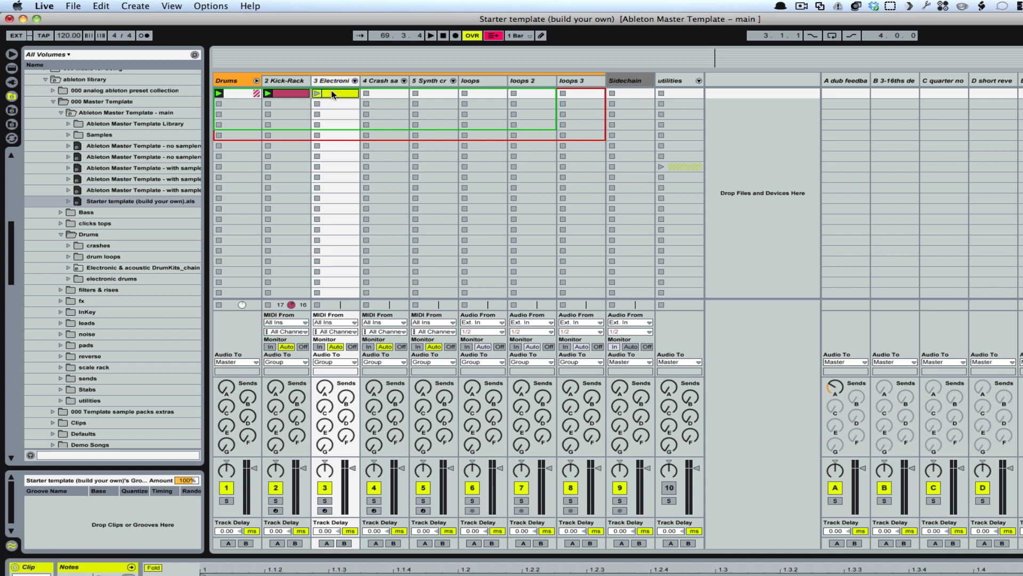
{"action": "left_click", "coordinate": [334, 81]}
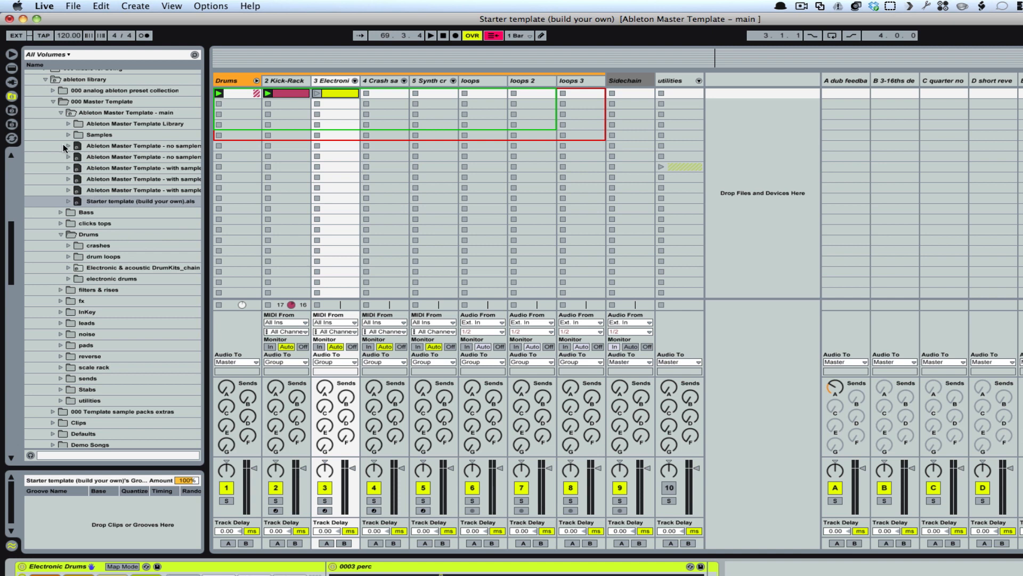
Step: Load the 1-Electronic & acoustic DrumKits_chain set from the master template's Drums folder as a new track
{"action": "left_click", "coordinate": [59, 113]}
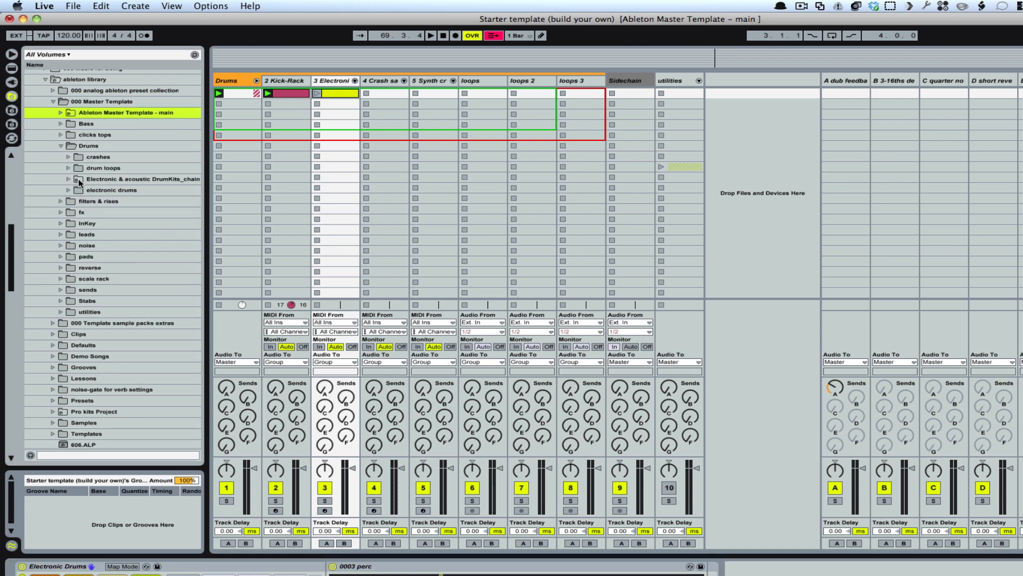
{"action": "left_click", "coordinate": [78, 178]}
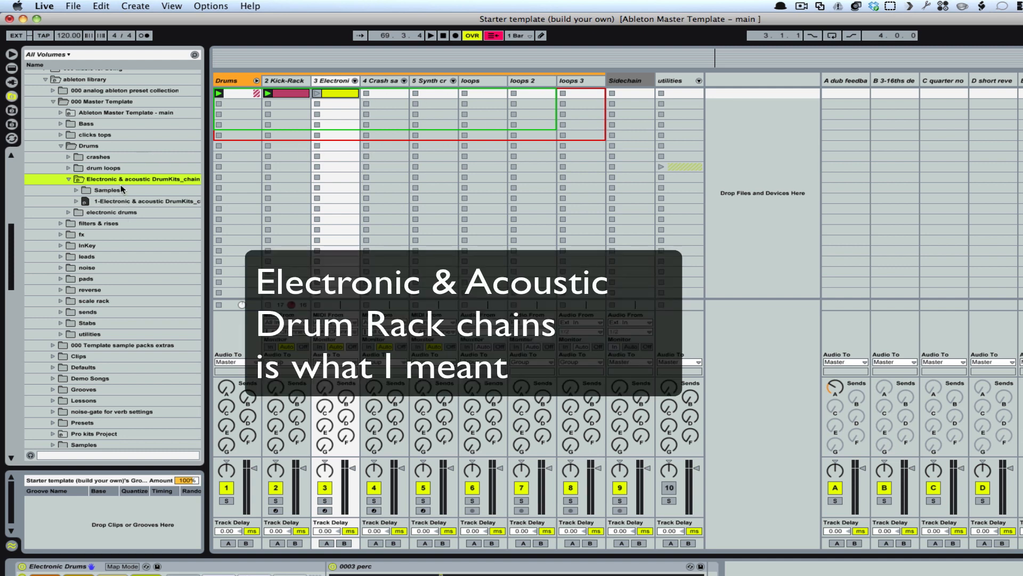
{"action": "left_click", "coordinate": [91, 201]}
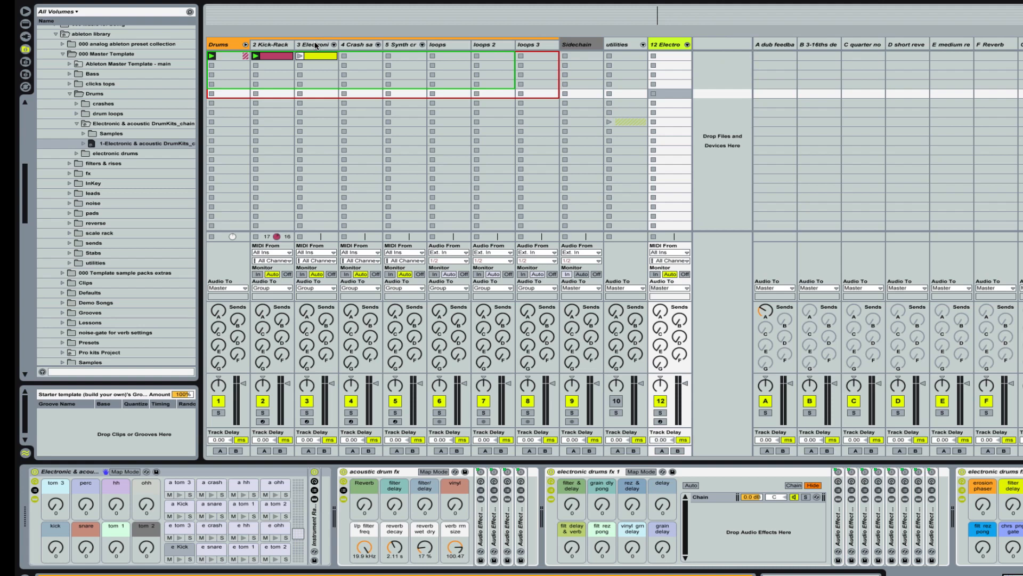
Step: Delete the old electronic drums track and move the new DrumKits_chain track into the Drums group, directly after Kick-Rack
{"action": "left_click", "coordinate": [315, 46]}
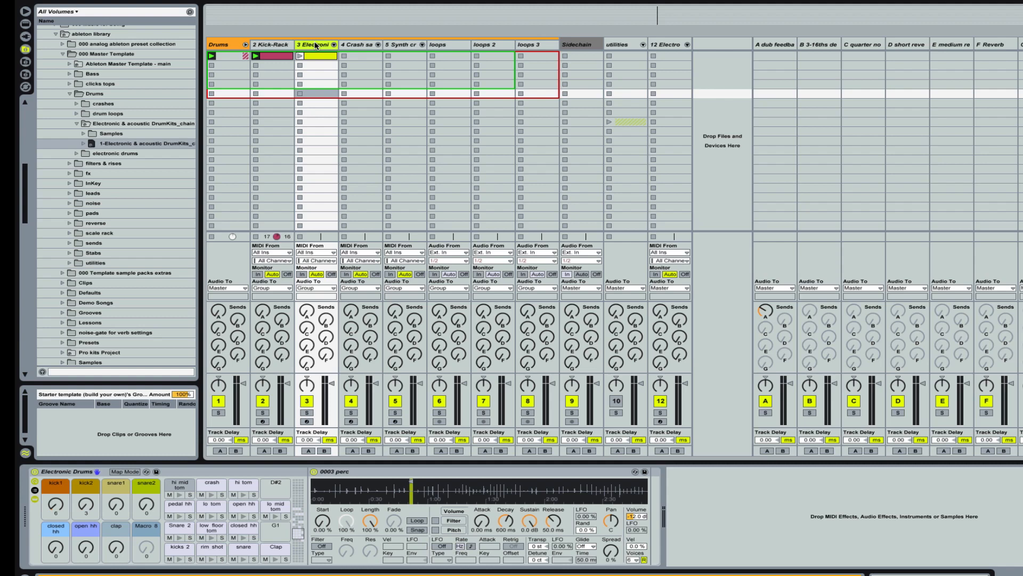
{"action": "key", "text": "Delete"}
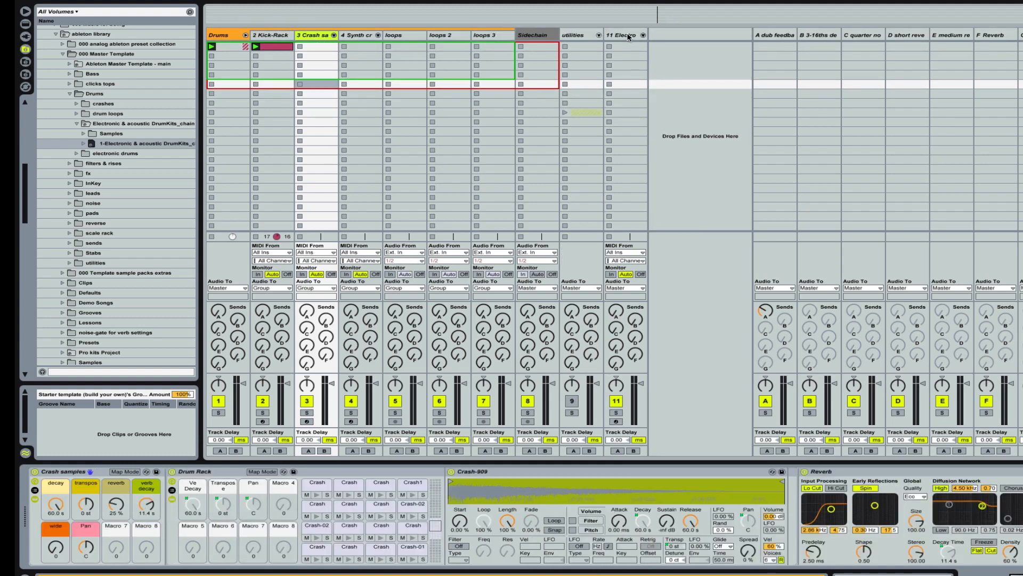
{"action": "left_click_drag", "start_coordinate": [629, 37], "coordinate": [303, 42]}
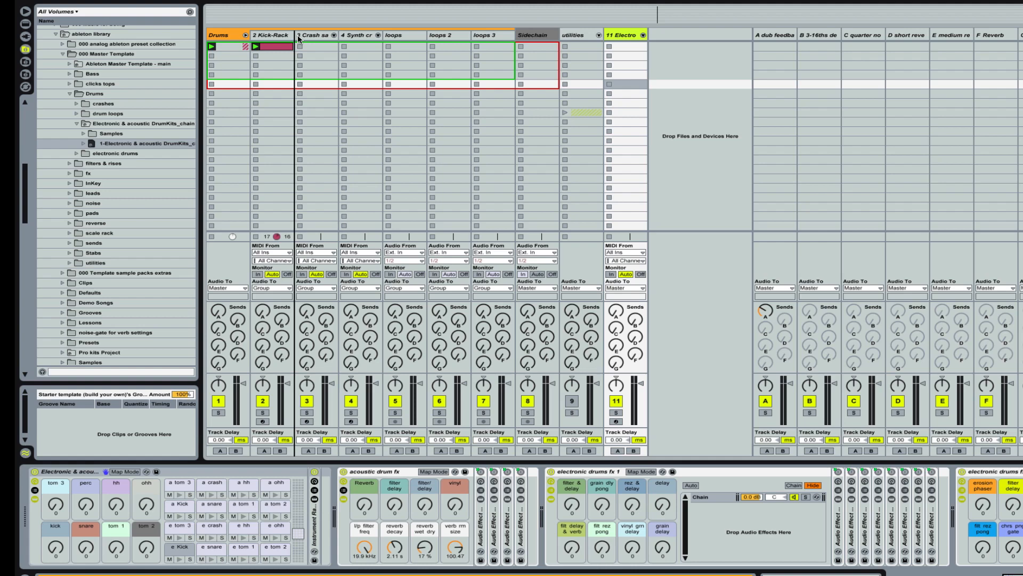
{"action": "left_click_drag", "start_coordinate": [299, 39], "coordinate": [299, 39]}
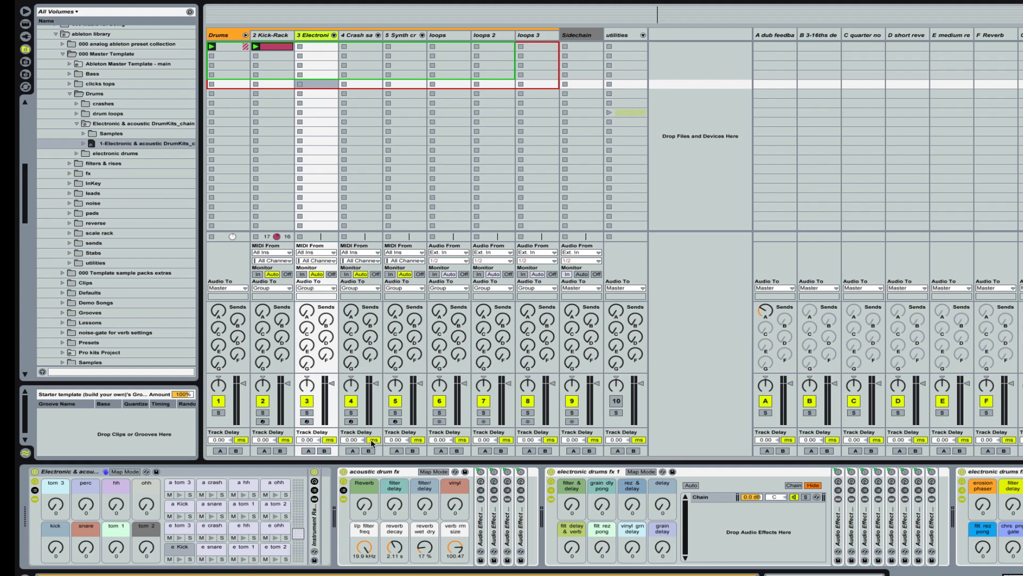
Step: Expand the drum rack's Instrument Rack and examine the Processed folder inside the DrumKits_chain project's Samples folder
{"action": "double_click", "coordinate": [314, 518]}
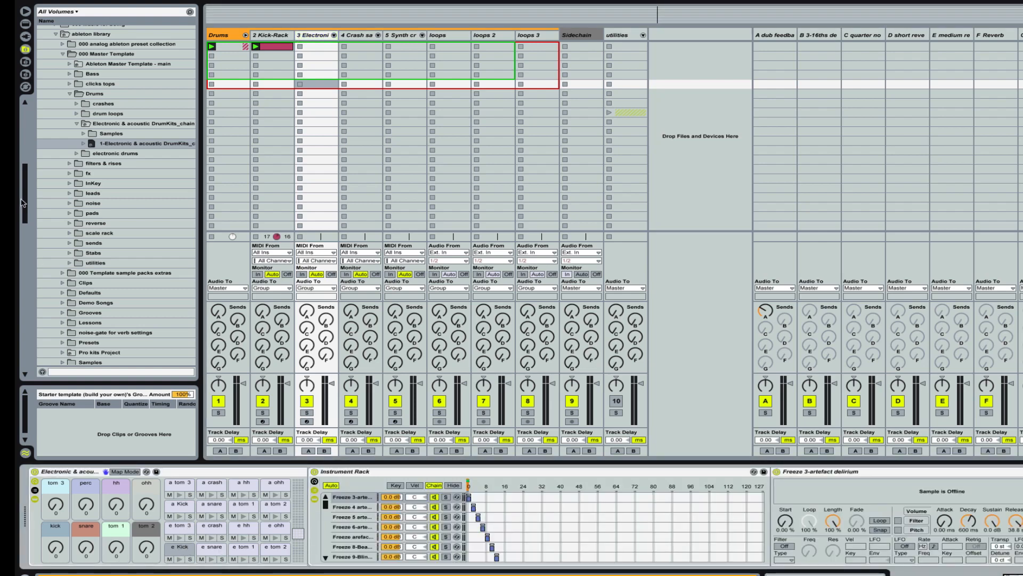
{"action": "left_click", "coordinate": [83, 134]}
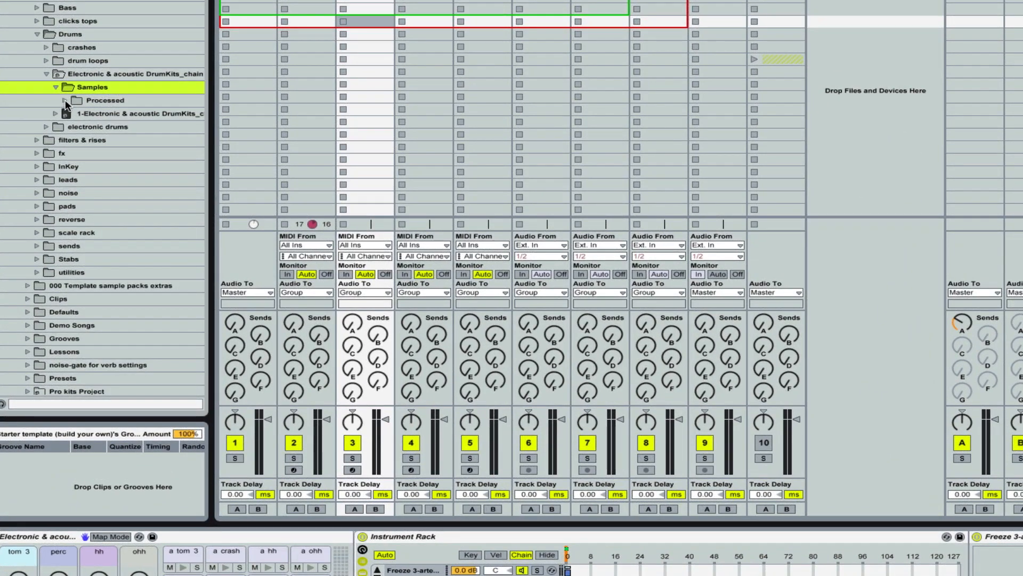
{"action": "left_click", "coordinate": [65, 101]}
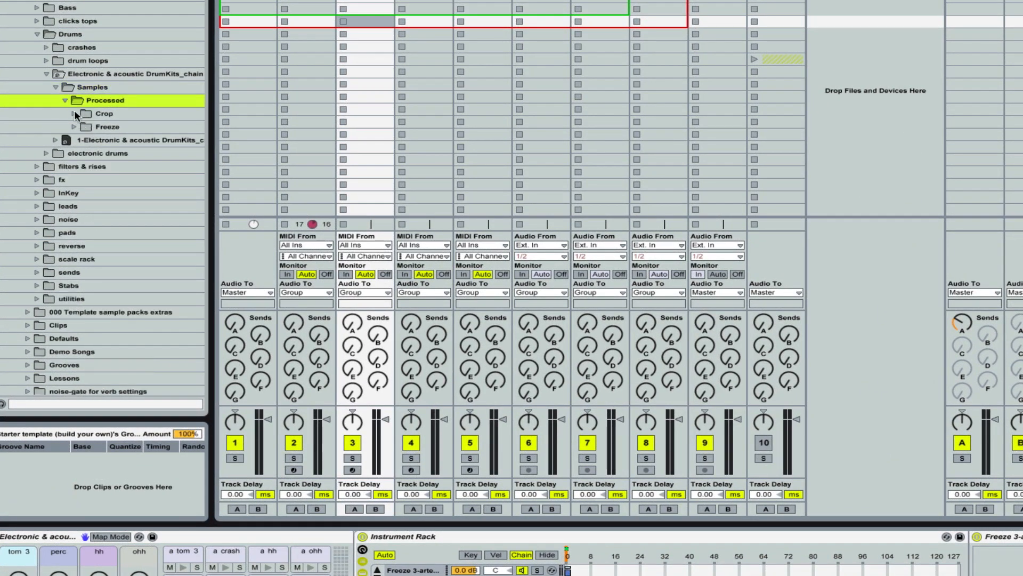
{"action": "left_click", "coordinate": [65, 101]}
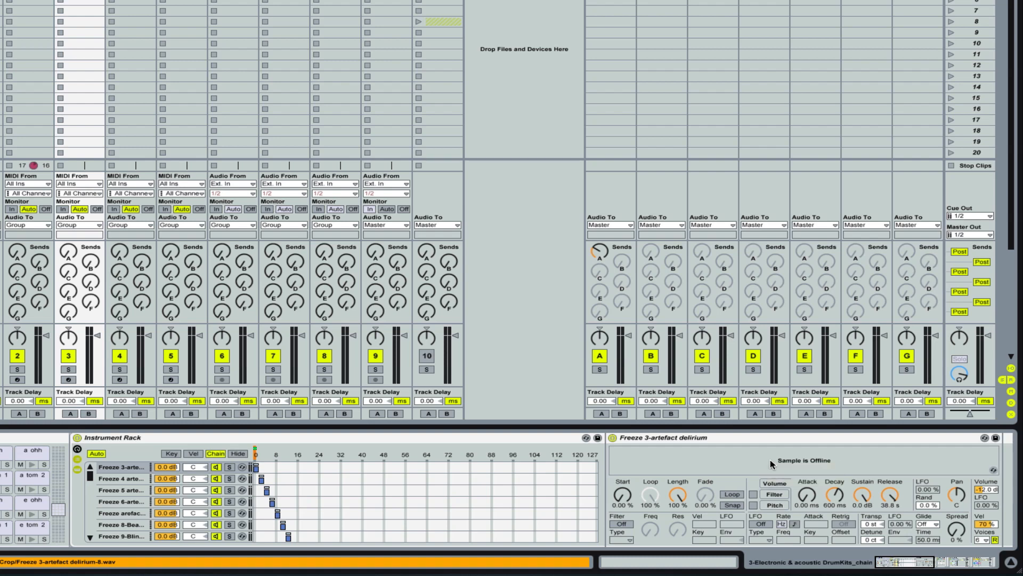
Step: Open sample management for the offline Freeze 3-artefact delirium sample and set the search folder to the Electronic & acoustic DrumKits_chain Project's Samples folder
{"action": "right_click", "coordinate": [770, 459]}
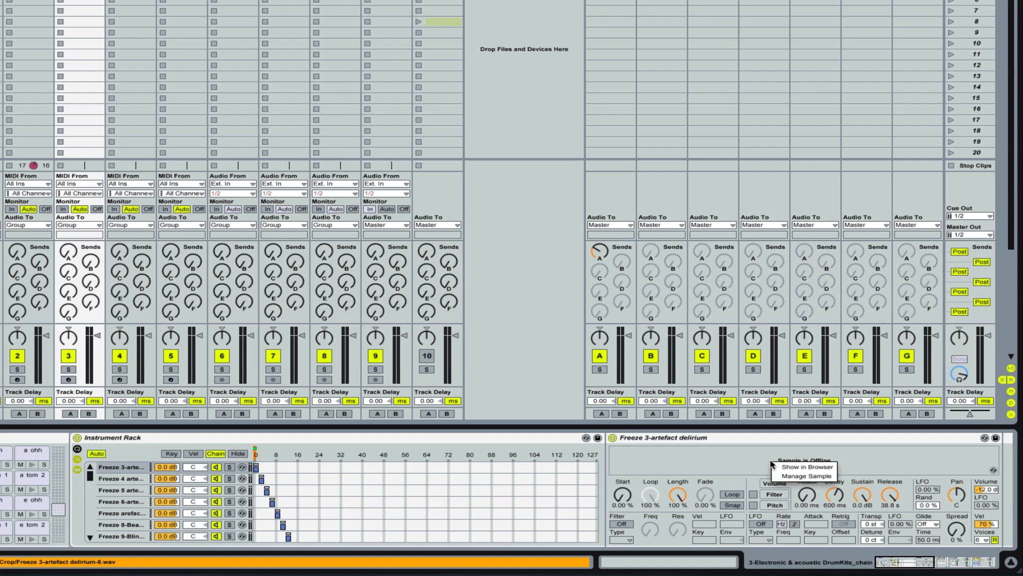
{"action": "left_click", "coordinate": [807, 473]}
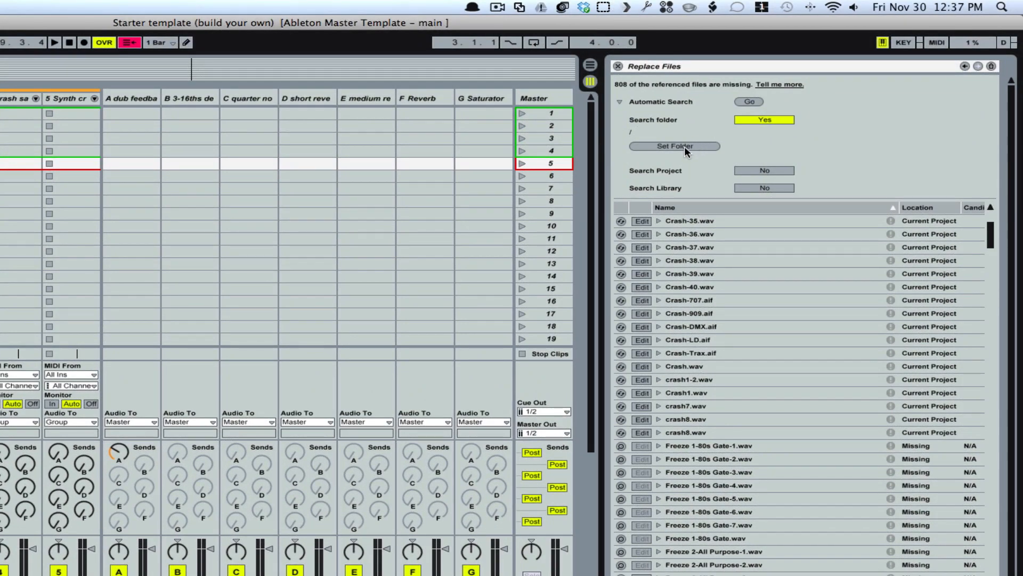
{"action": "left_click", "coordinate": [685, 146]}
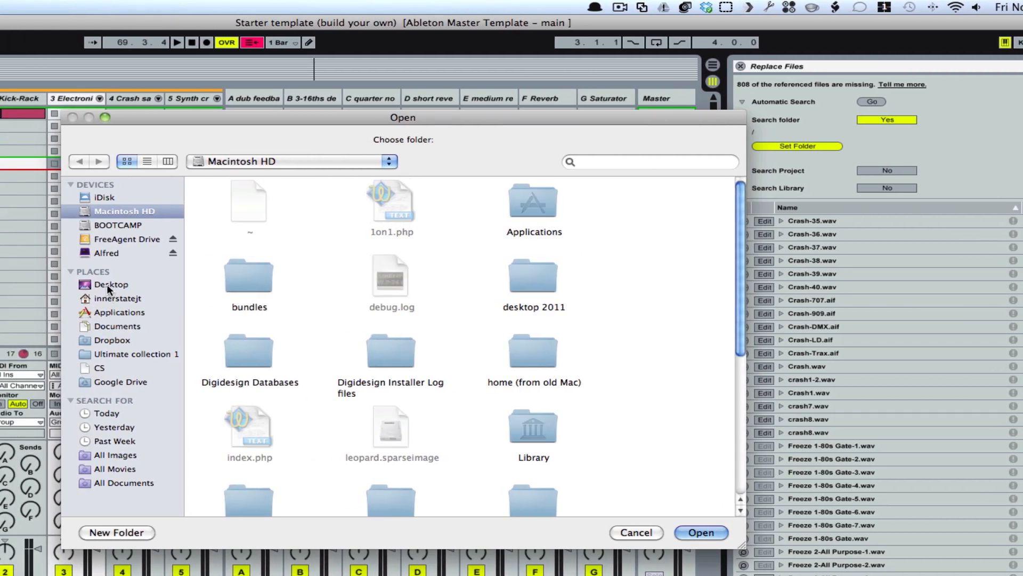
{"action": "left_click", "coordinate": [113, 239]}
{"action": "scroll", "coordinate": [652, 337], "scroll_direction": "down", "scroll_amount": 5}
{"action": "double_click", "coordinate": [229, 424]}
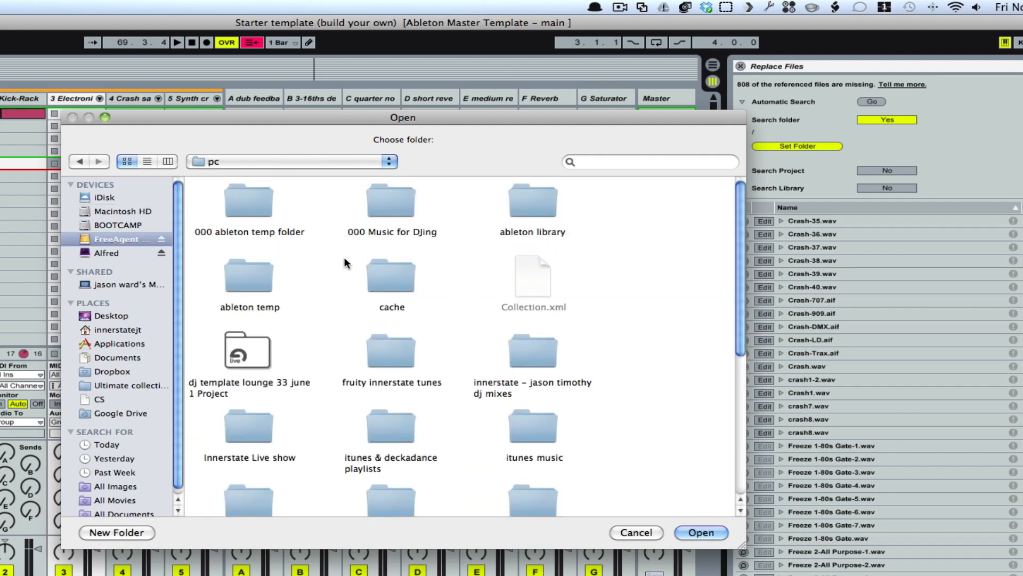
{"action": "double_click", "coordinate": [530, 202]}
{"action": "double_click", "coordinate": [395, 202]}
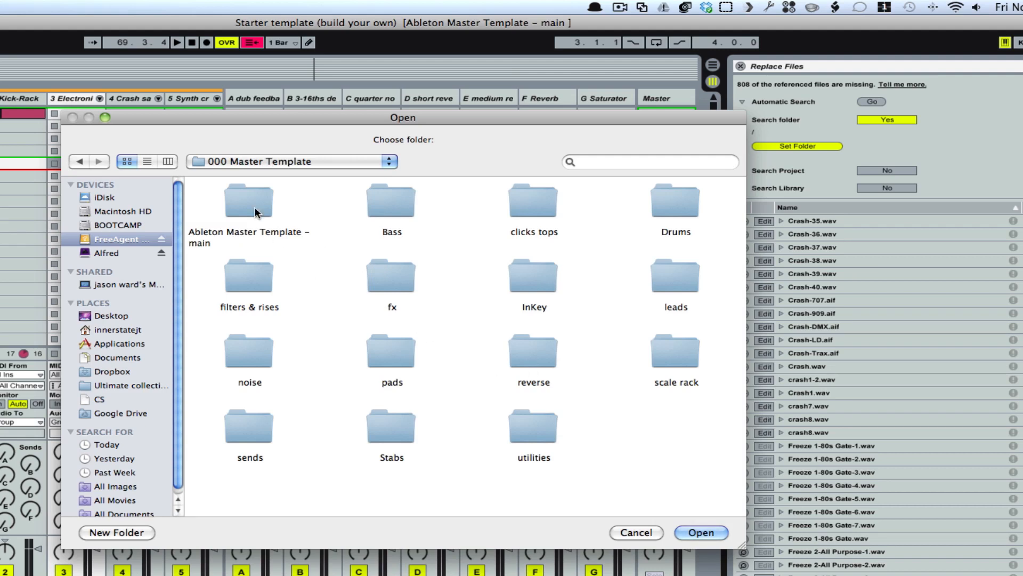
{"action": "double_click", "coordinate": [673, 210]}
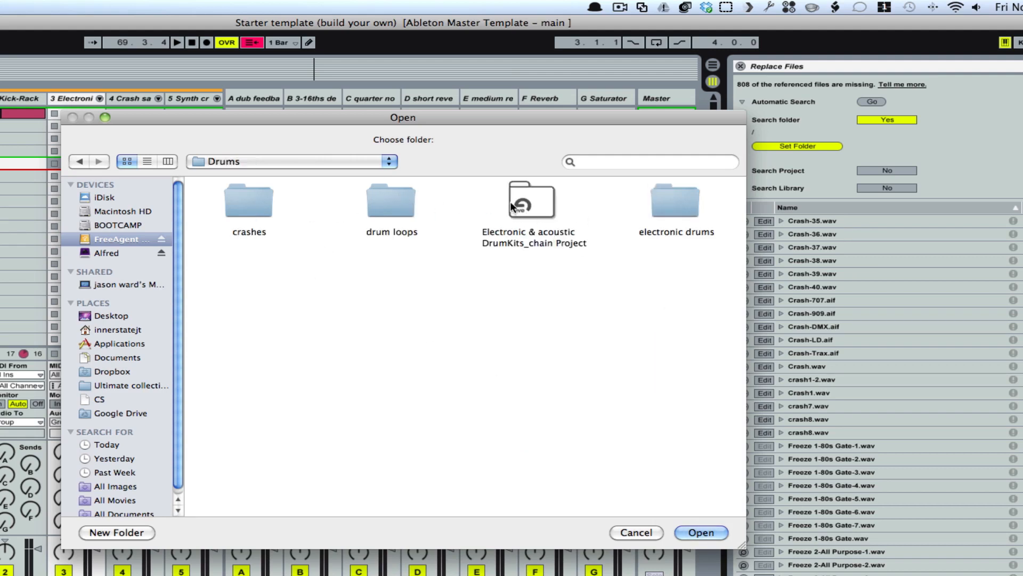
{"action": "double_click", "coordinate": [538, 200]}
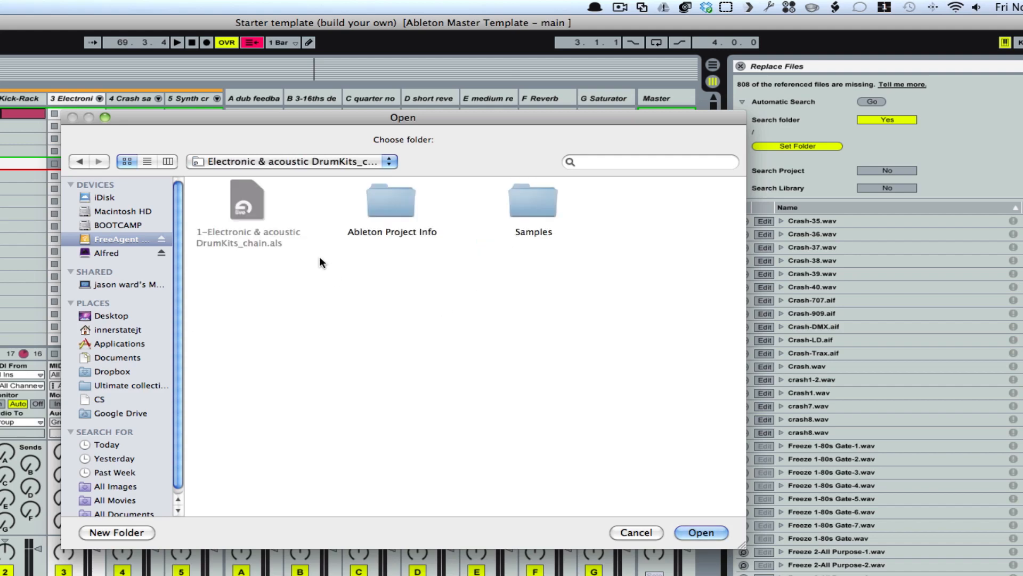
{"action": "left_click", "coordinate": [533, 202]}
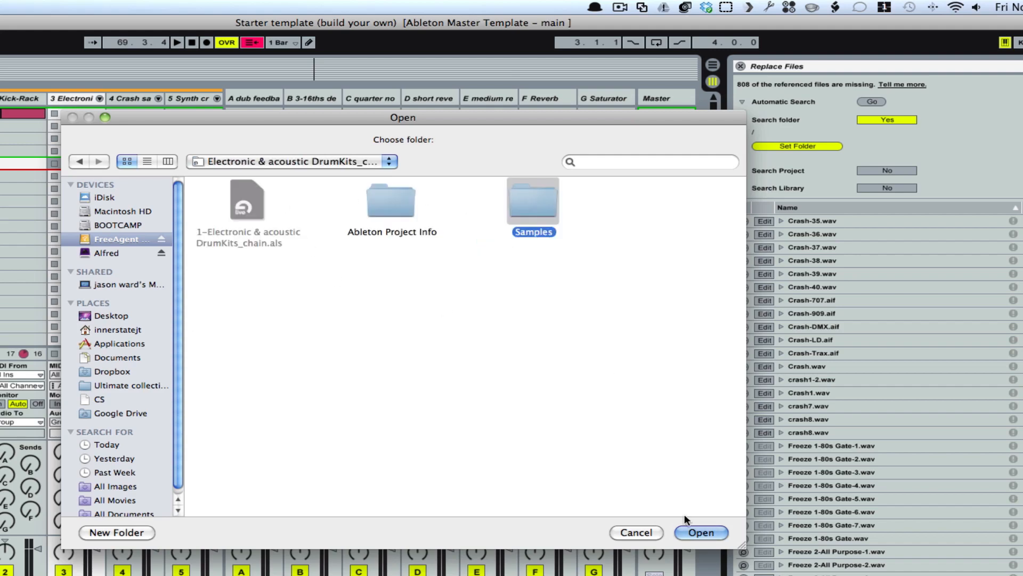
{"action": "left_click", "coordinate": [703, 530]}
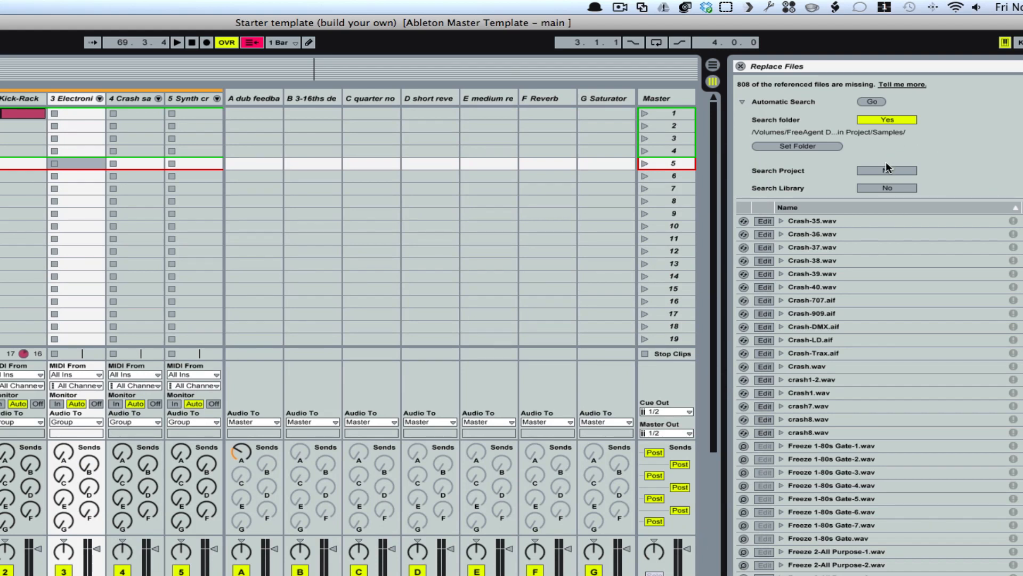
Step: Run the automatic search to replace the missing samples, acknowledge the result and close the Replace Files view
{"action": "left_click", "coordinate": [868, 101]}
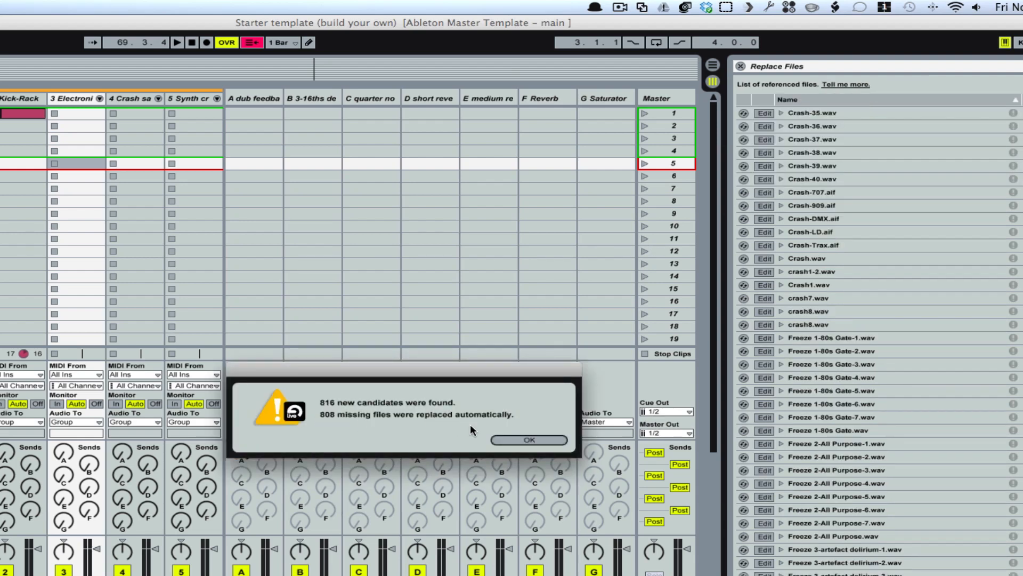
{"action": "left_click", "coordinate": [524, 441]}
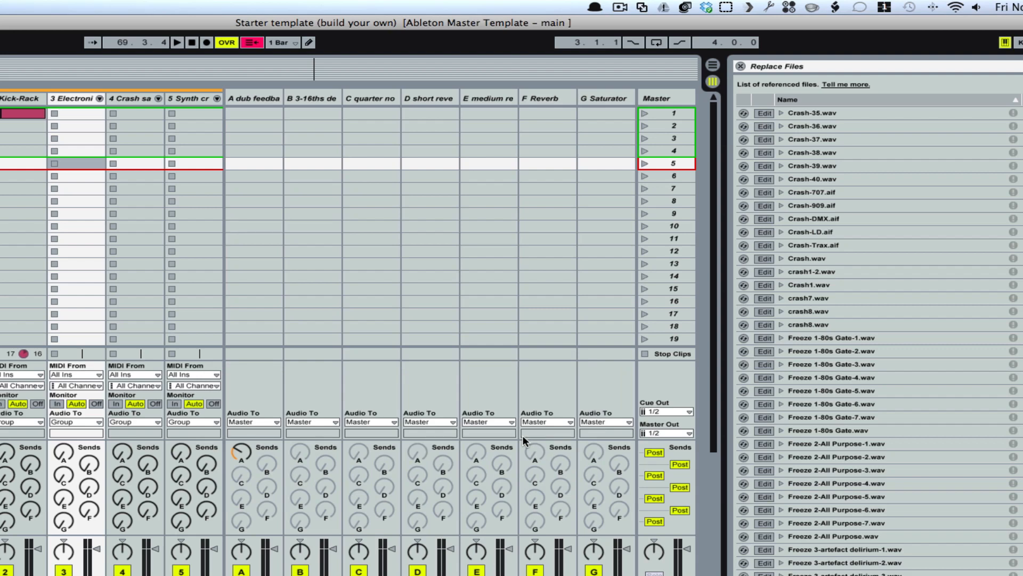
{"action": "left_click", "coordinate": [741, 67]}
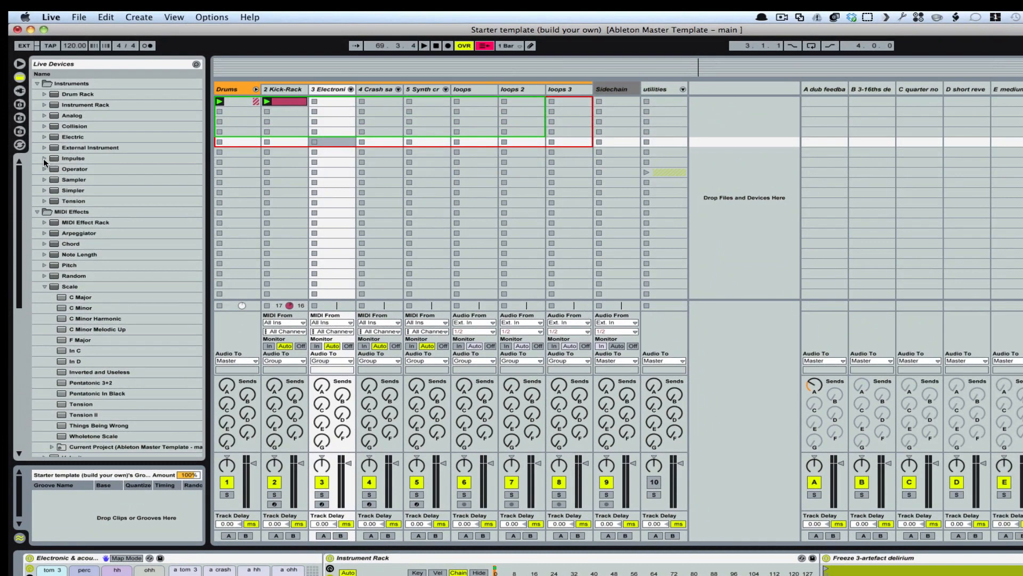
Step: Browse the Acoustic and Electronic preset kits of the Impulse instrument
{"action": "left_click", "coordinate": [45, 159]}
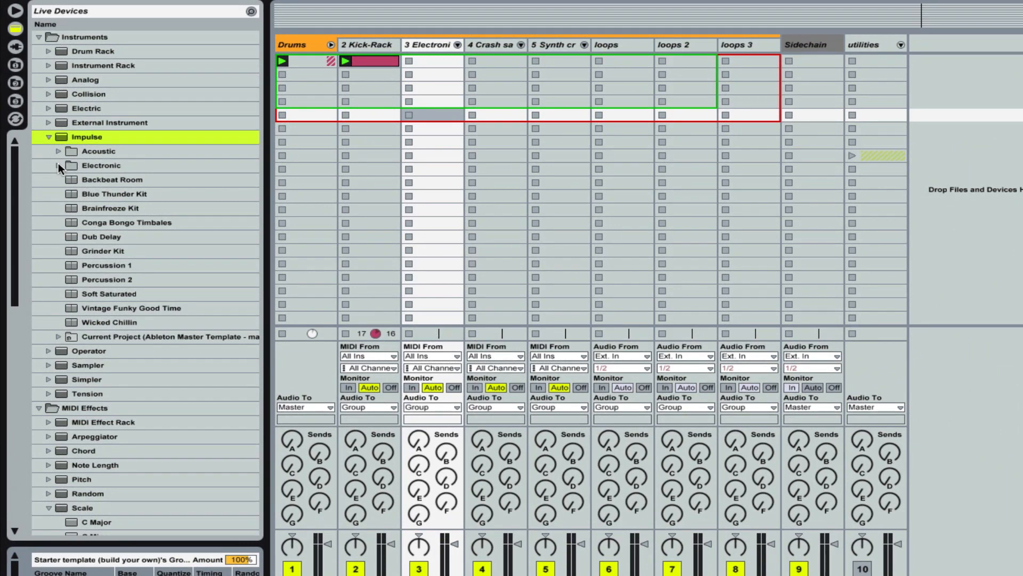
{"action": "left_click", "coordinate": [59, 165]}
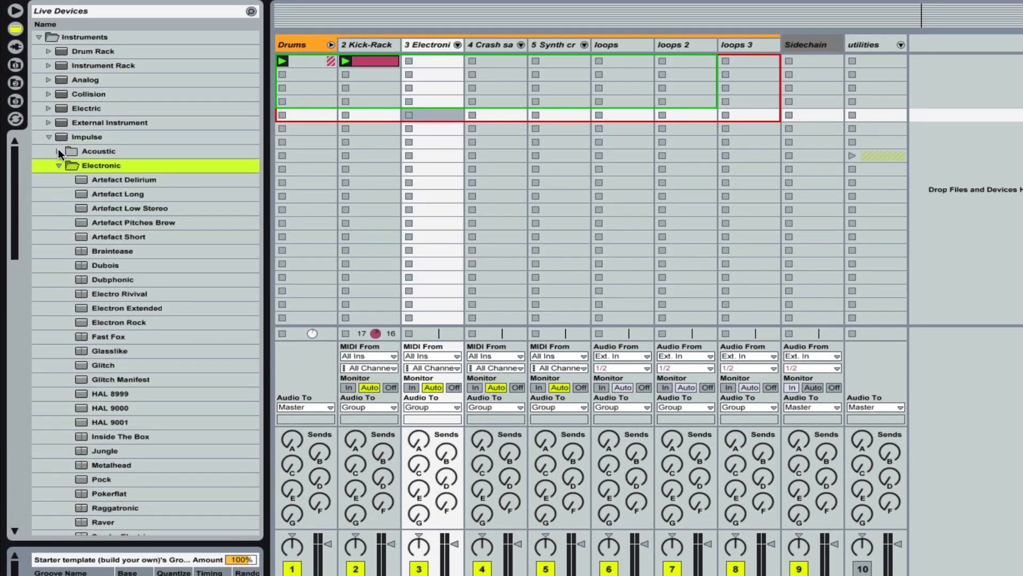
{"action": "left_click", "coordinate": [59, 151]}
{"action": "scroll", "coordinate": [160, 216], "scroll_direction": "down", "scroll_amount": 6}
{"action": "scroll", "coordinate": [161, 215], "scroll_direction": "down", "scroll_amount": 7}
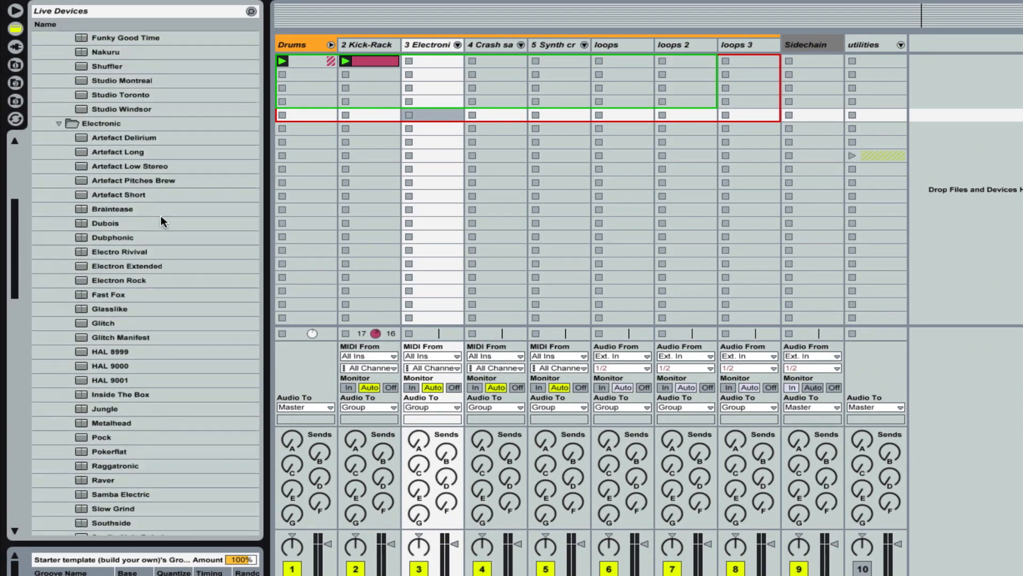
{"action": "scroll", "coordinate": [161, 216], "scroll_direction": "up", "scroll_amount": 10}
{"action": "scroll", "coordinate": [161, 221], "scroll_direction": "up", "scroll_amount": 2}
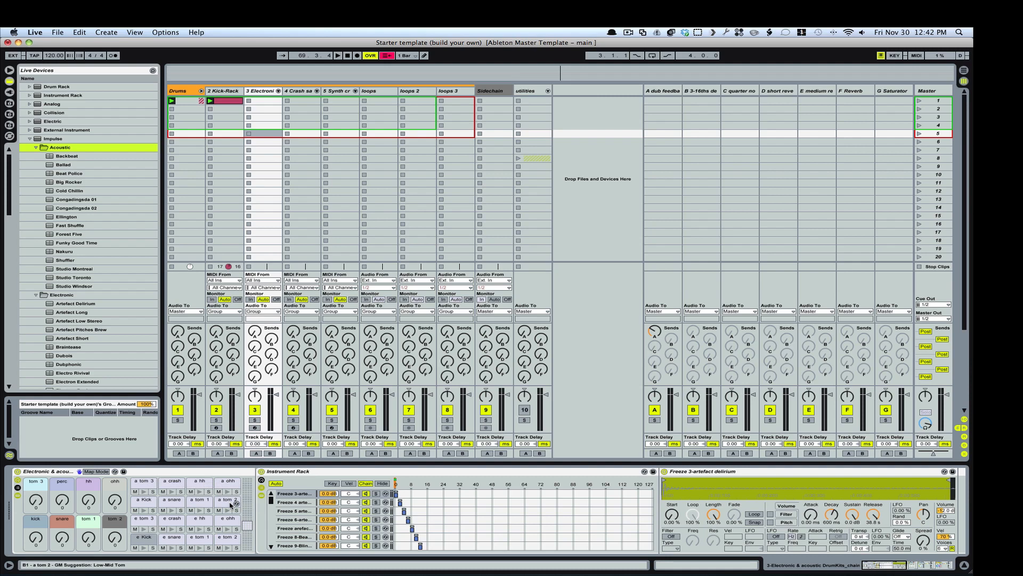
Step: Show the e Kick pad's Instrument Rack chains and compare their names with Impulse's Electronic presets
{"action": "left_click", "coordinate": [144, 540]}
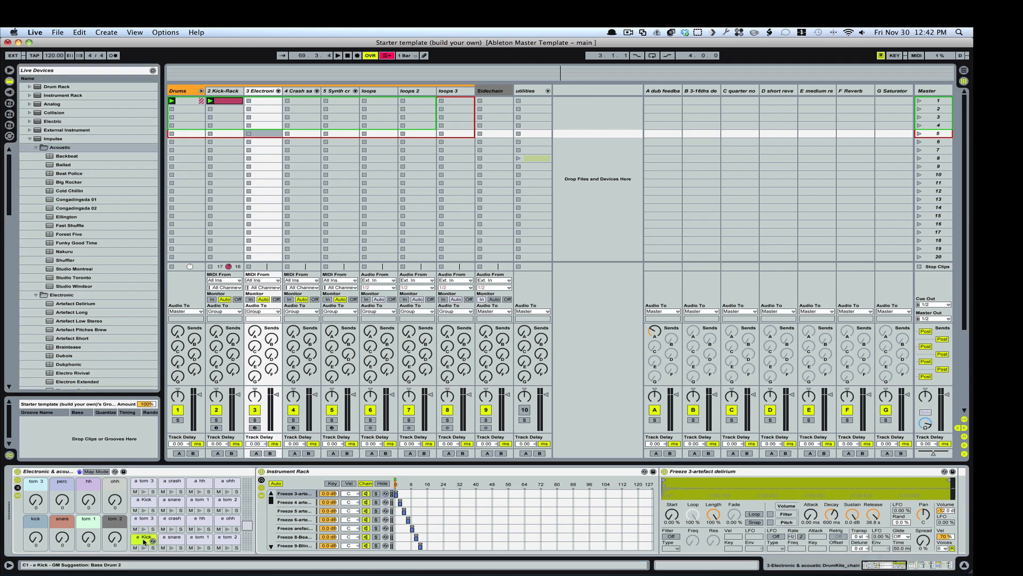
{"action": "double_click", "coordinate": [142, 539]}
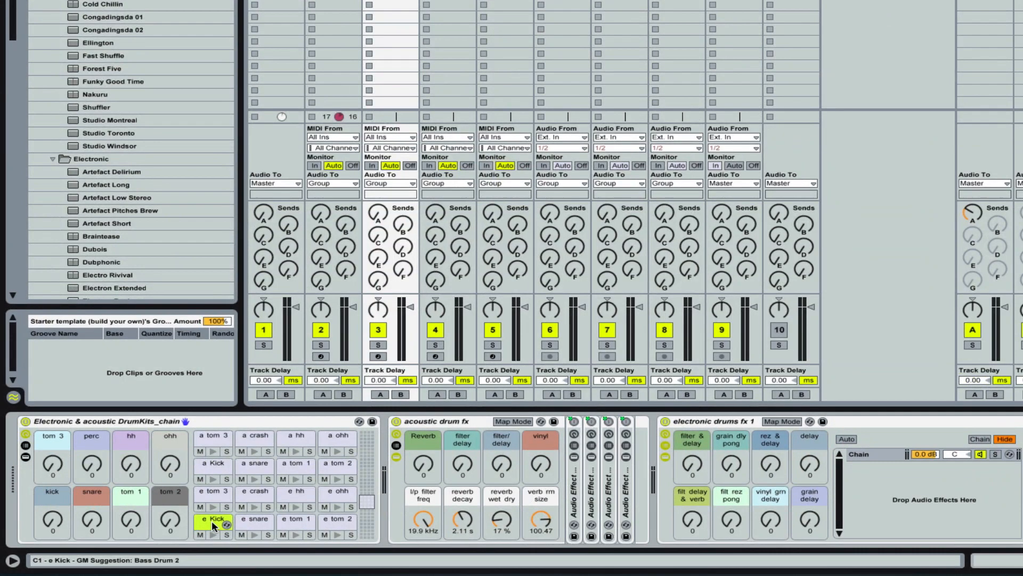
{"action": "left_click", "coordinate": [212, 521]}
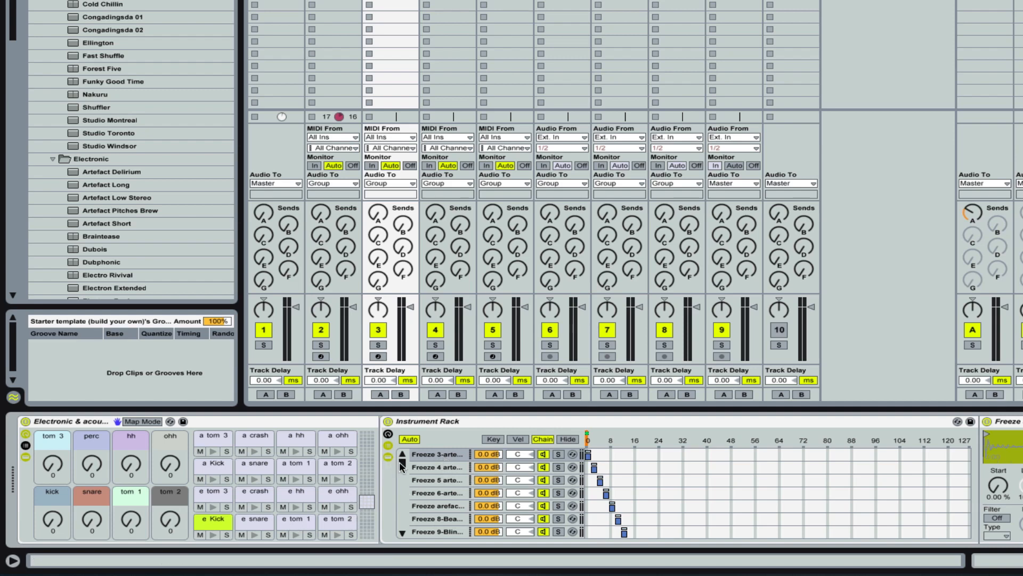
{"action": "mouse_move", "coordinate": [402, 464]}
{"action": "left_mouse_down"}
{"action": "mouse_move", "coordinate": [408, 521]}
{"action": "mouse_move", "coordinate": [401, 460]}
{"action": "left_mouse_up"}
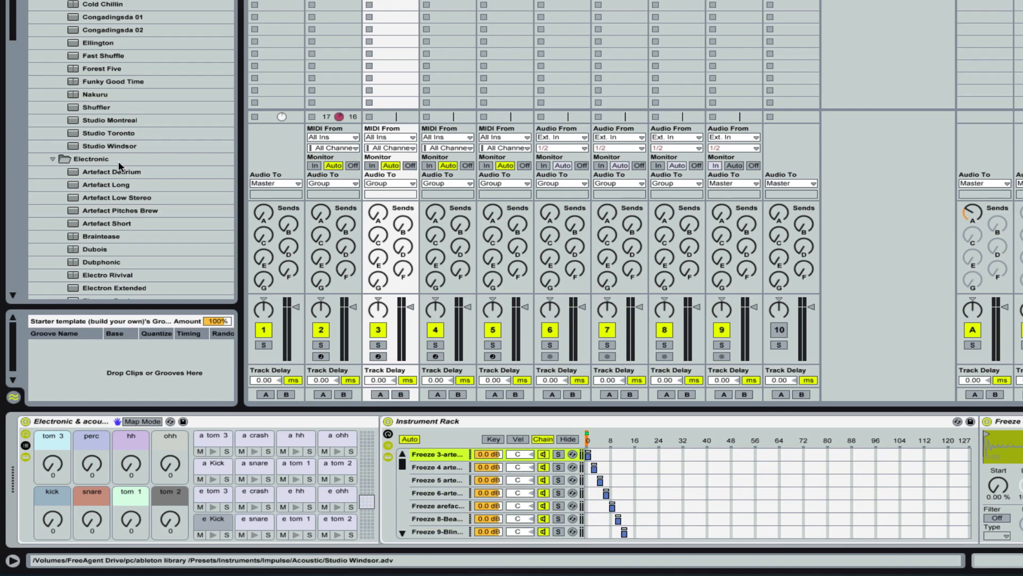
{"action": "scroll", "coordinate": [179, 194], "scroll_direction": "down", "scroll_amount": 5}
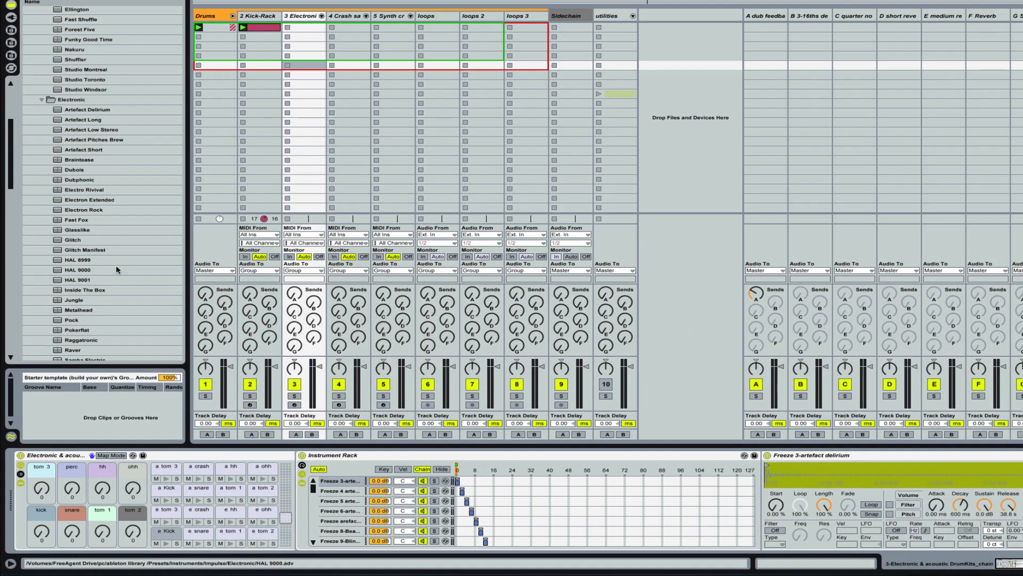
Step: Collapse the Impulse presets, switch the browser back to the ableton library folders and hide the return tracks
{"action": "scroll", "coordinate": [116, 267], "scroll_direction": "down", "scroll_amount": 3}
{"action": "scroll", "coordinate": [116, 264], "scroll_direction": "up", "scroll_amount": 9}
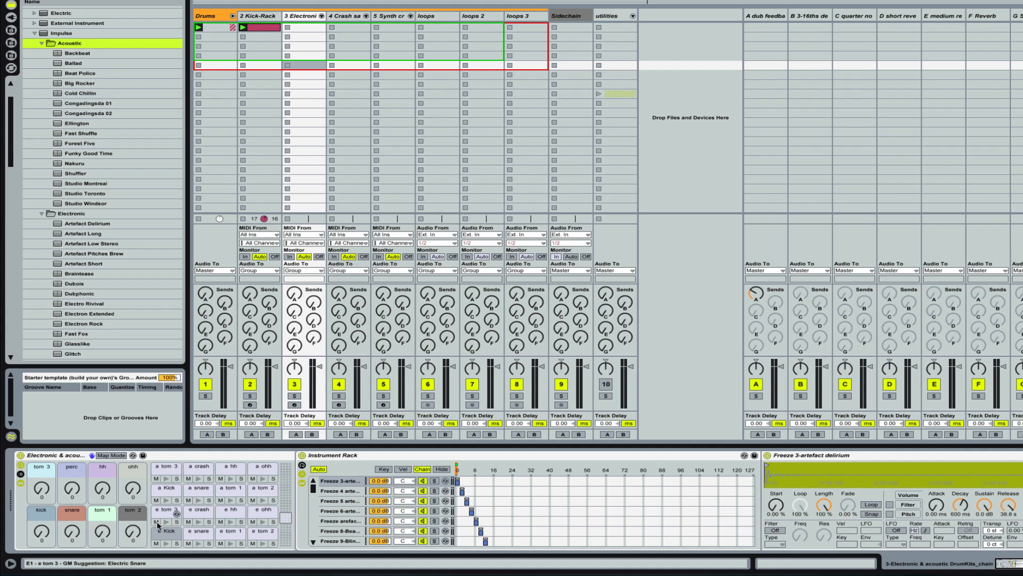
{"action": "left_click", "coordinate": [34, 34]}
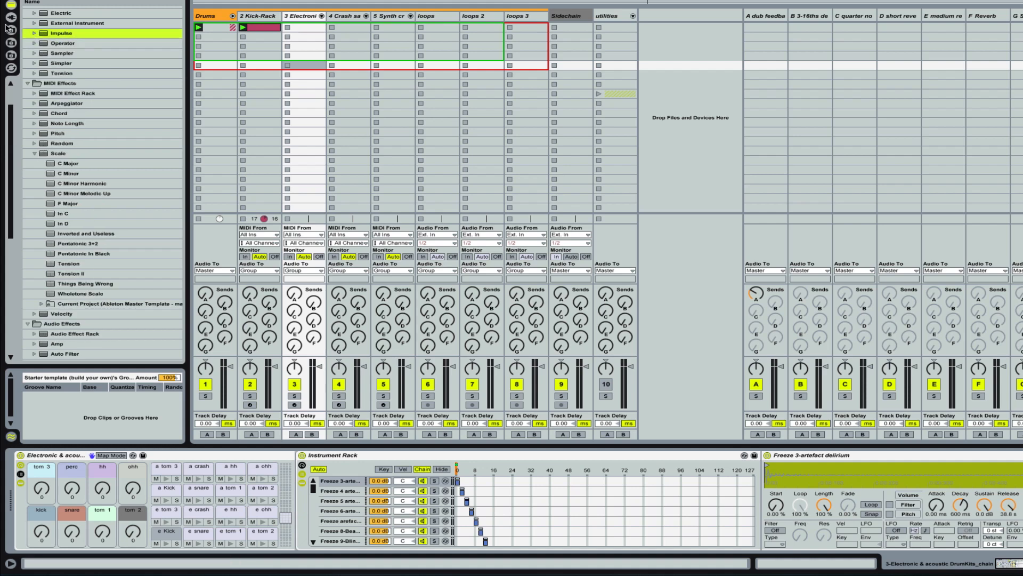
{"action": "left_click", "coordinate": [11, 30]}
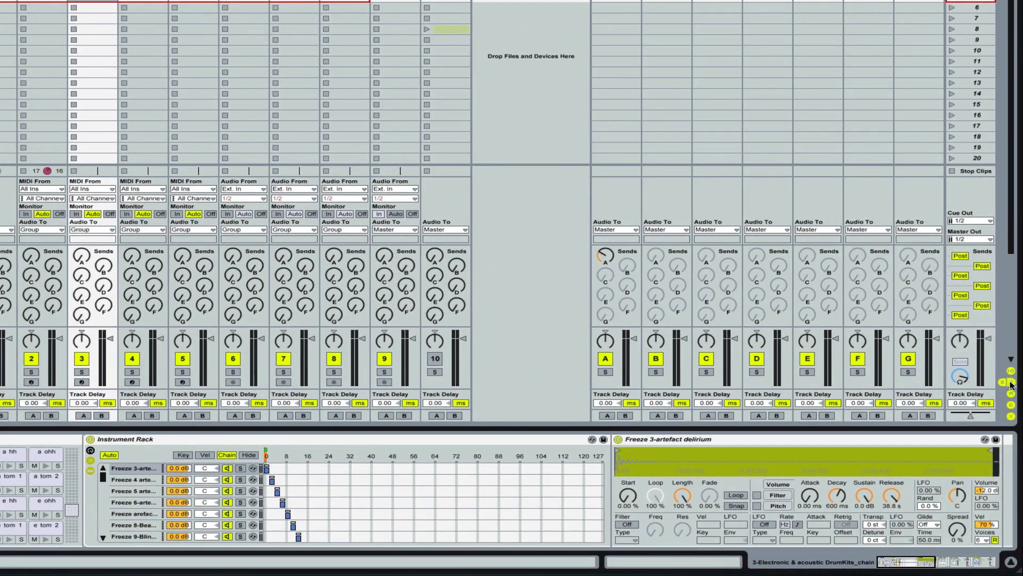
{"action": "left_click", "coordinate": [1011, 382]}
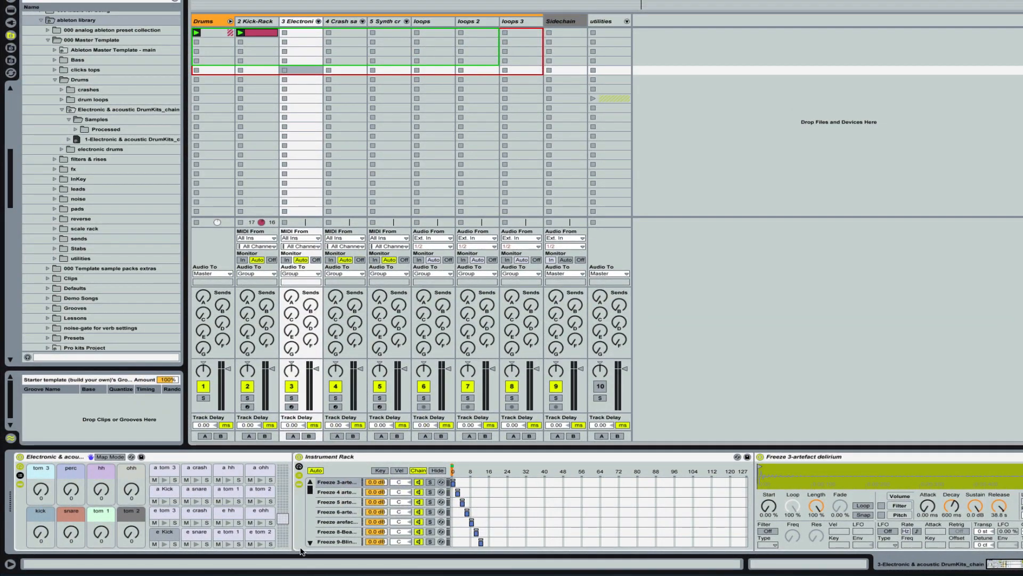
Step: Create a MIDI clip in the Electronic drum track's first slot with e Kick notes on beats 1, 1.2, 1.3 and 1.4
{"action": "double_click", "coordinate": [305, 33]}
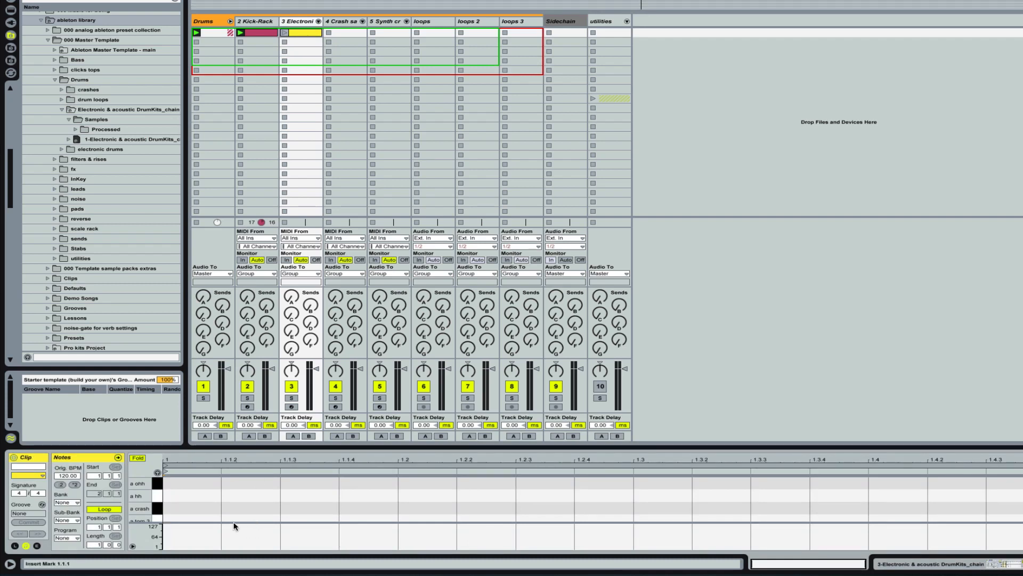
{"action": "scroll", "coordinate": [203, 485], "scroll_direction": "down", "scroll_amount": 3}
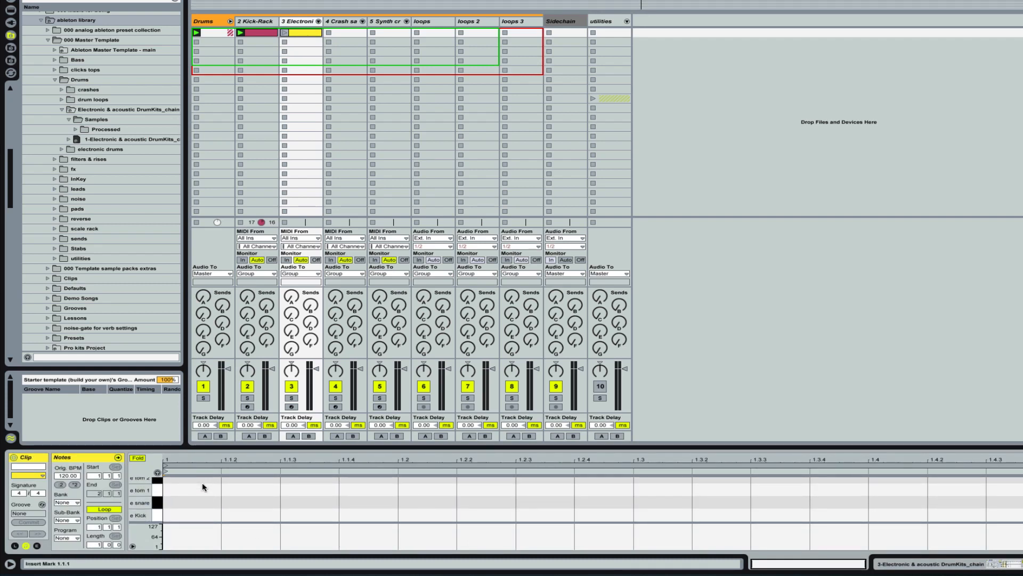
{"action": "double_click", "coordinate": [204, 515]}
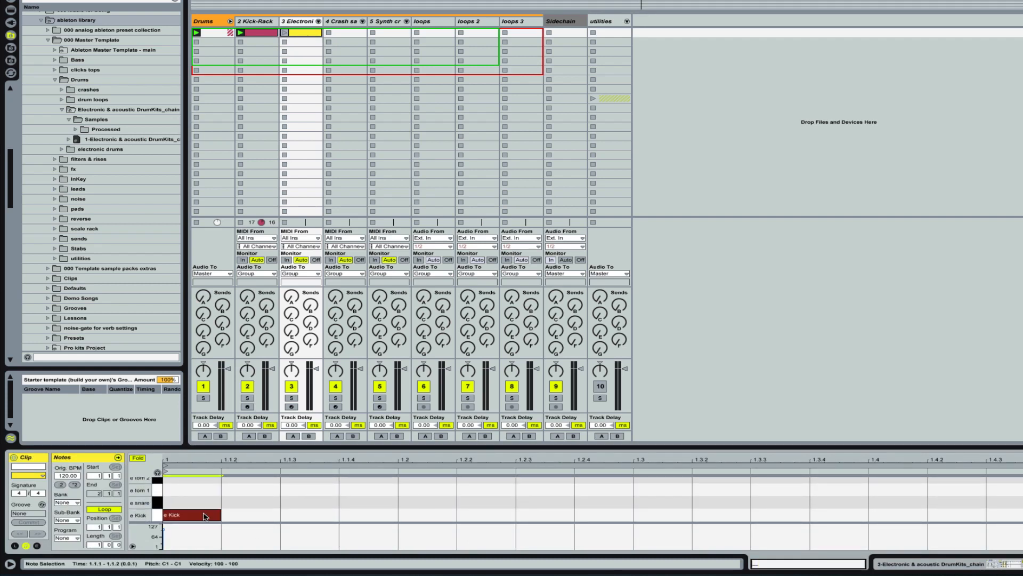
{"action": "double_click", "coordinate": [443, 517]}
{"action": "double_click", "coordinate": [656, 515]}
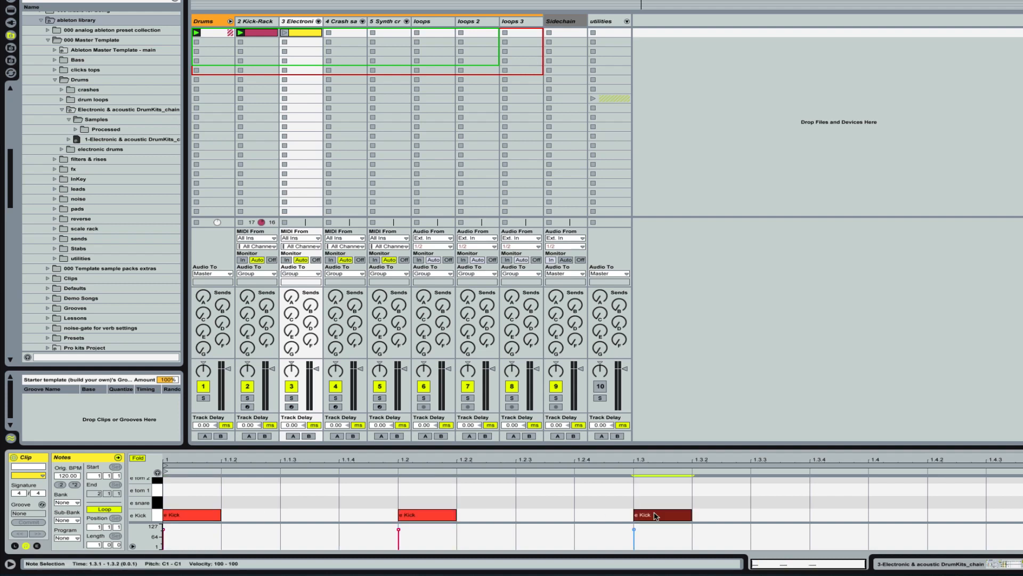
{"action": "double_click", "coordinate": [908, 515]}
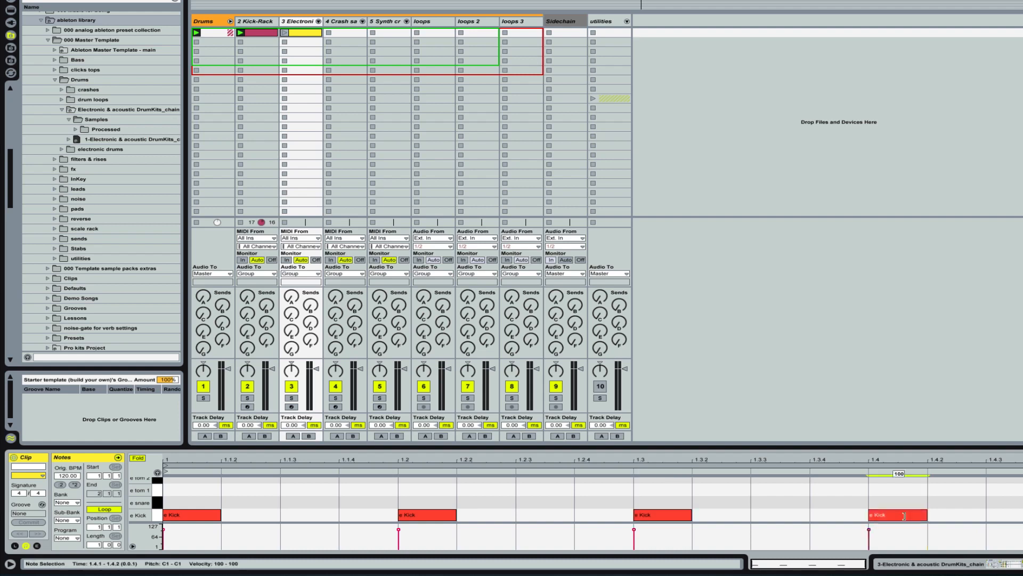
Step: Add e snare notes on beats 1.2 and 1.4 of the clip and launch it
{"action": "double_click", "coordinate": [432, 502]}
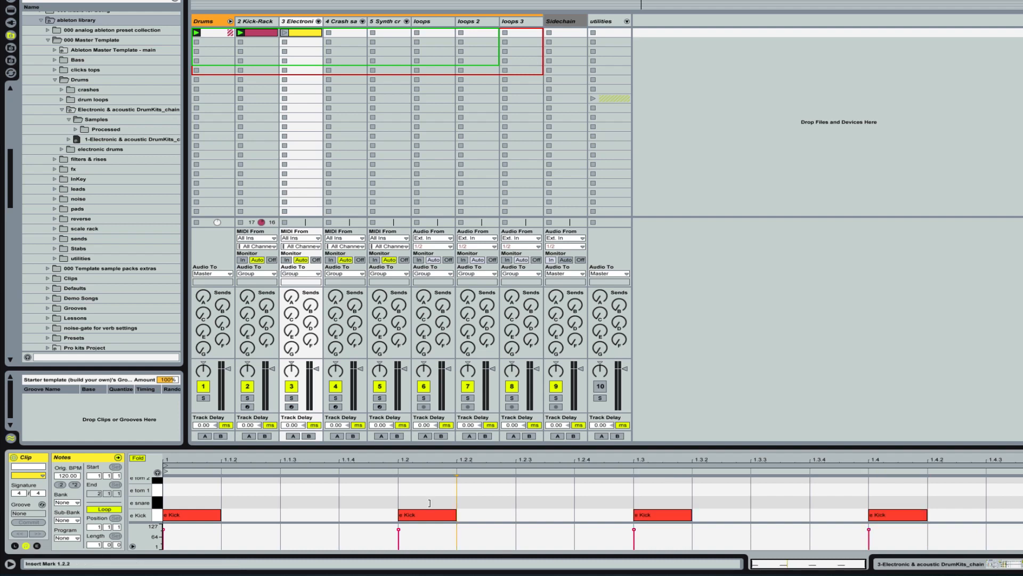
{"action": "double_click", "coordinate": [895, 503]}
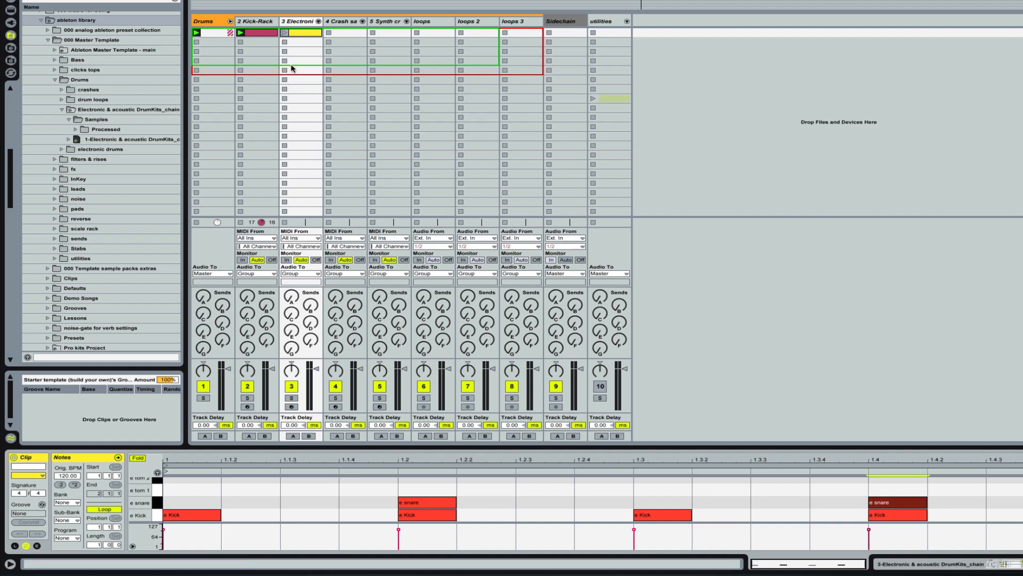
{"action": "left_click", "coordinate": [285, 33]}
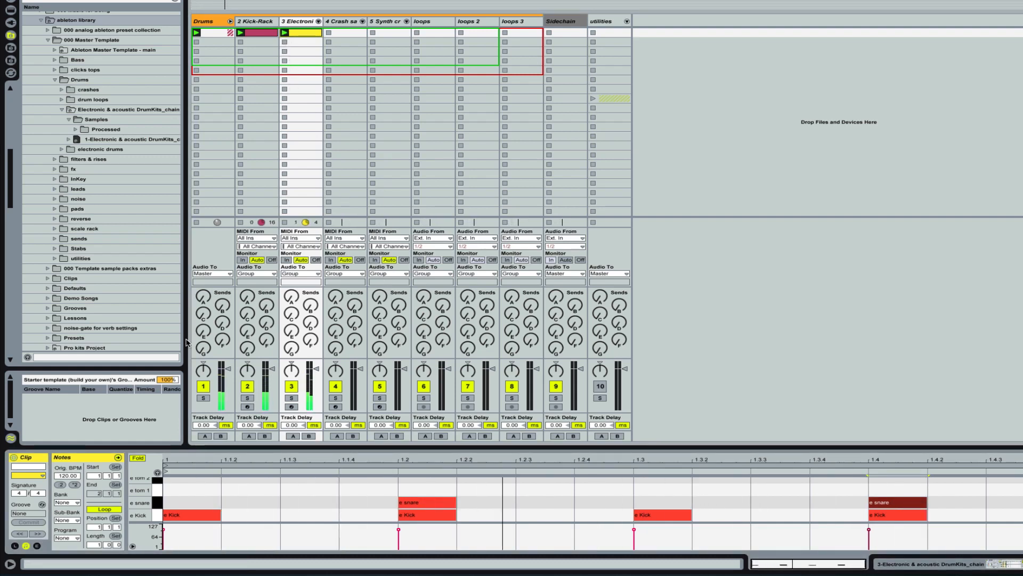
Step: Set the drum rack's kick macro to 38, lowering the Kick-Rack track's volume while auditioning and raising it again
{"action": "left_click", "coordinate": [297, 22]}
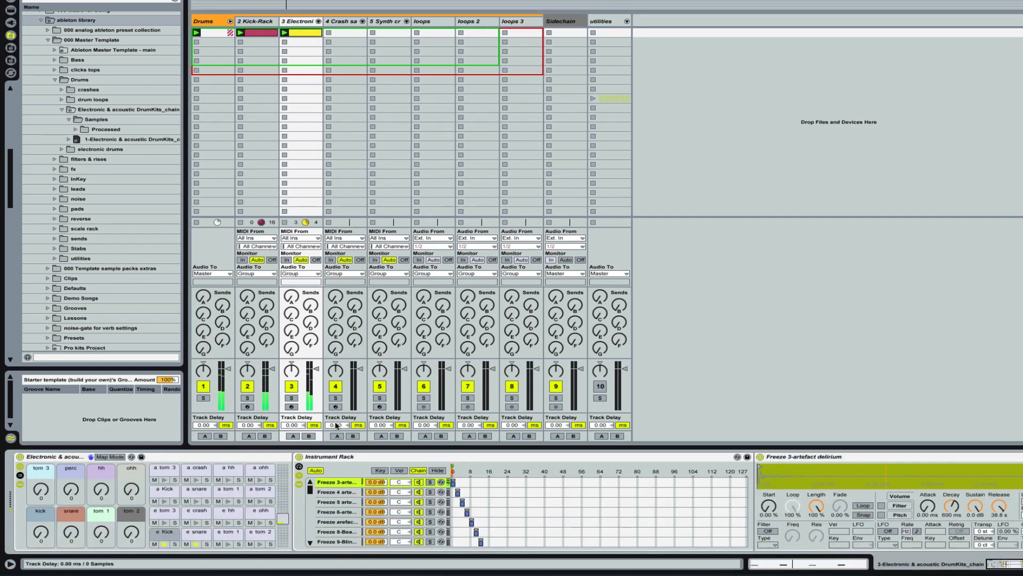
{"action": "left_click", "coordinate": [161, 537]}
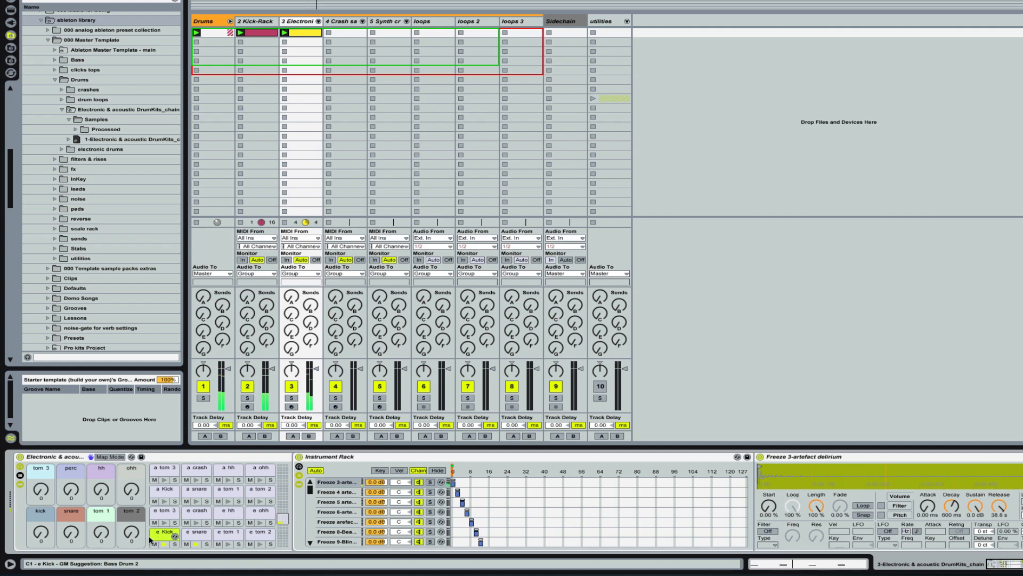
{"action": "left_click_drag", "start_coordinate": [40, 532], "coordinate": [41, 512]}
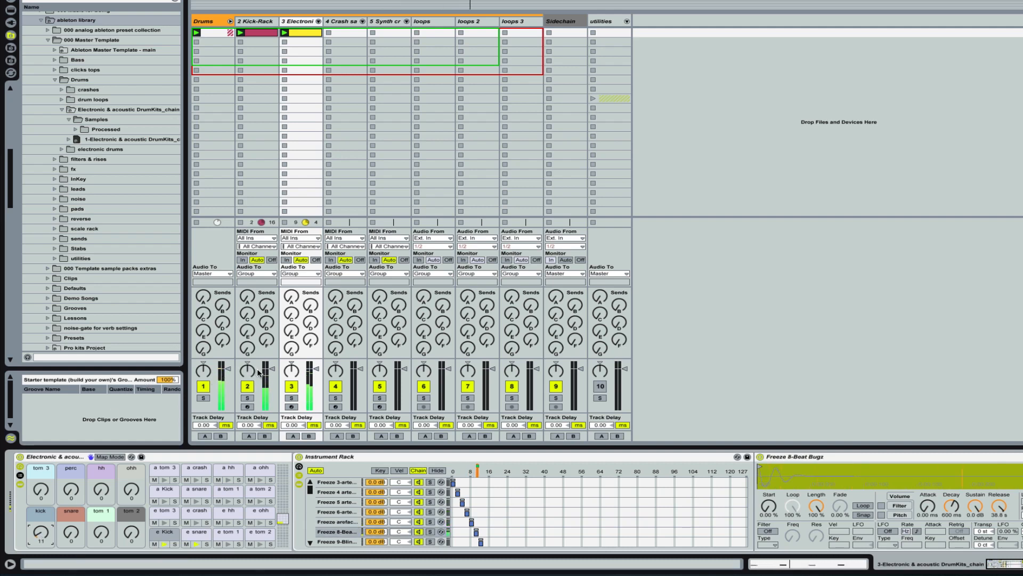
{"action": "left_click_drag", "start_coordinate": [272, 375], "coordinate": [272, 400]}
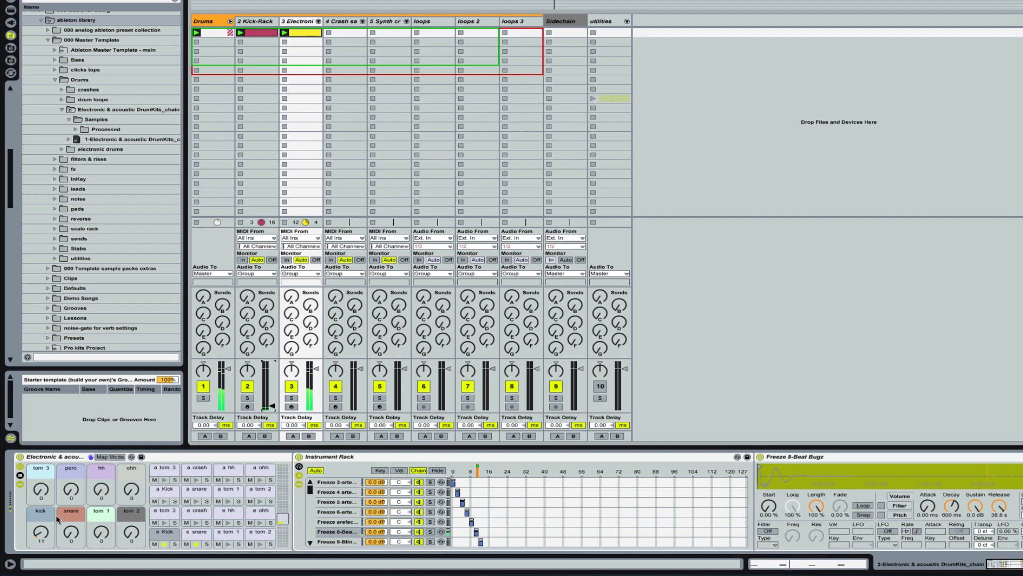
{"action": "left_click", "coordinate": [41, 533]}
{"action": "left_click_drag", "start_coordinate": [41, 533], "coordinate": [41, 507]}
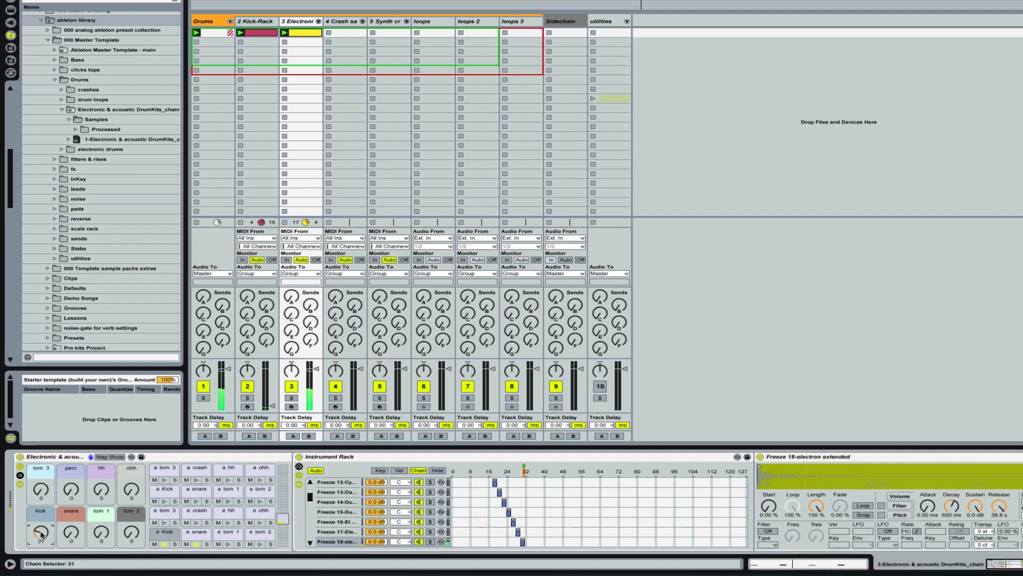
{"action": "left_click_drag", "start_coordinate": [41, 507], "coordinate": [41, 503]}
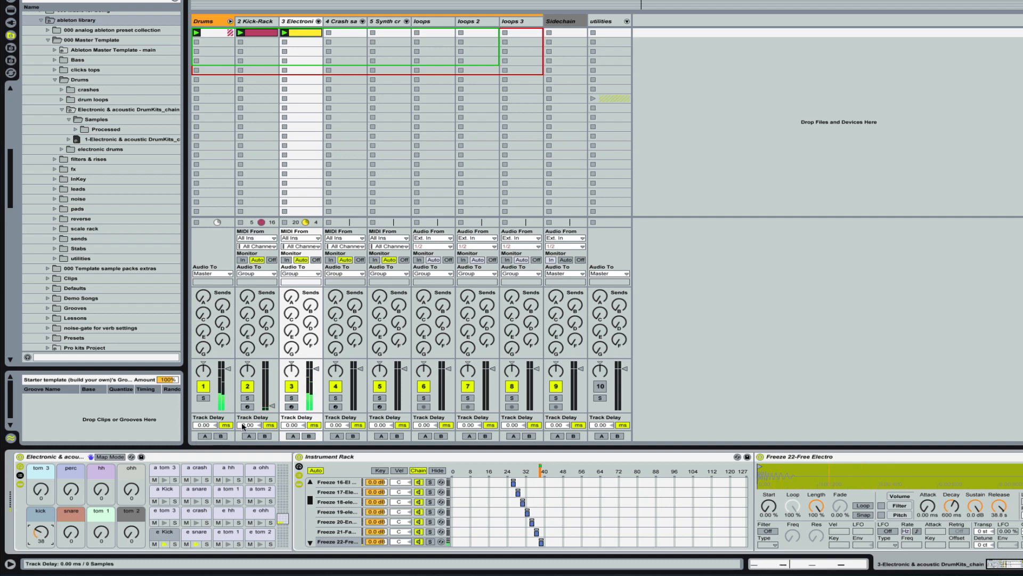
{"action": "left_click_drag", "start_coordinate": [273, 409], "coordinate": [272, 372]}
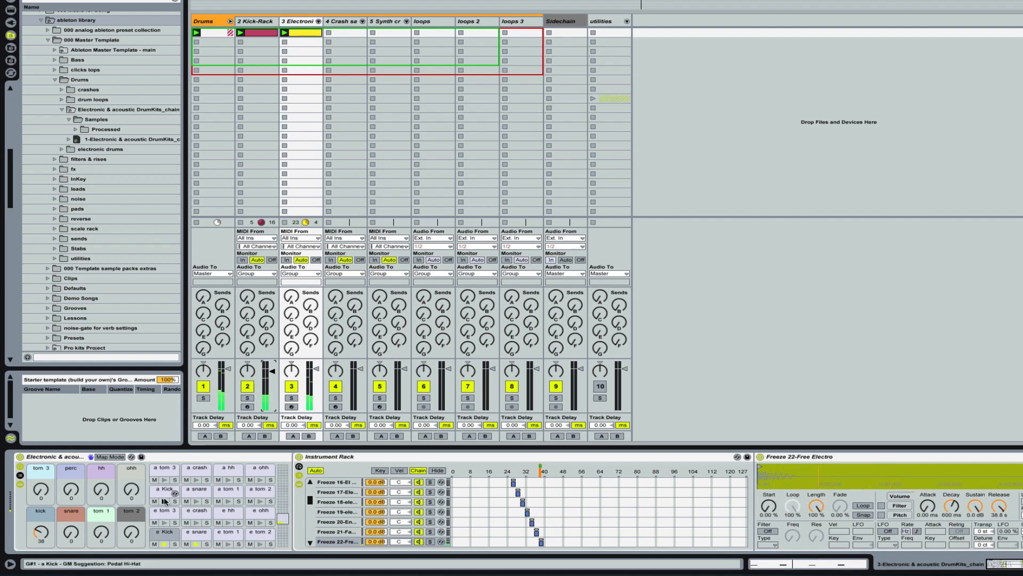
Step: Set the drum rack's snare macro to 58 and lower the e snare chain's volume in the expanded rack mixer
{"action": "left_click", "coordinate": [71, 534]}
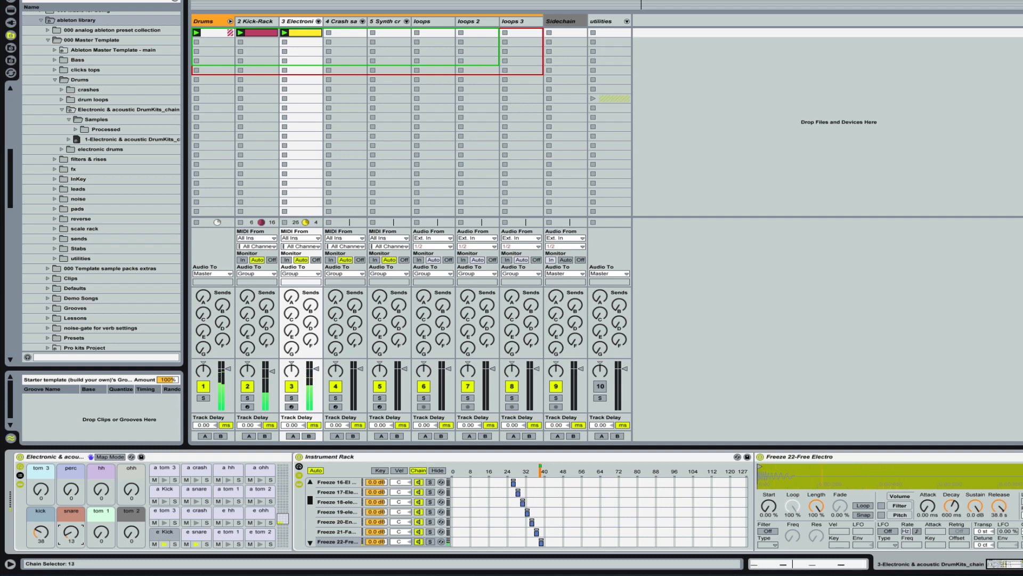
{"action": "left_click_drag", "start_coordinate": [71, 534], "coordinate": [71, 531]}
{"action": "left_click", "coordinate": [318, 21]}
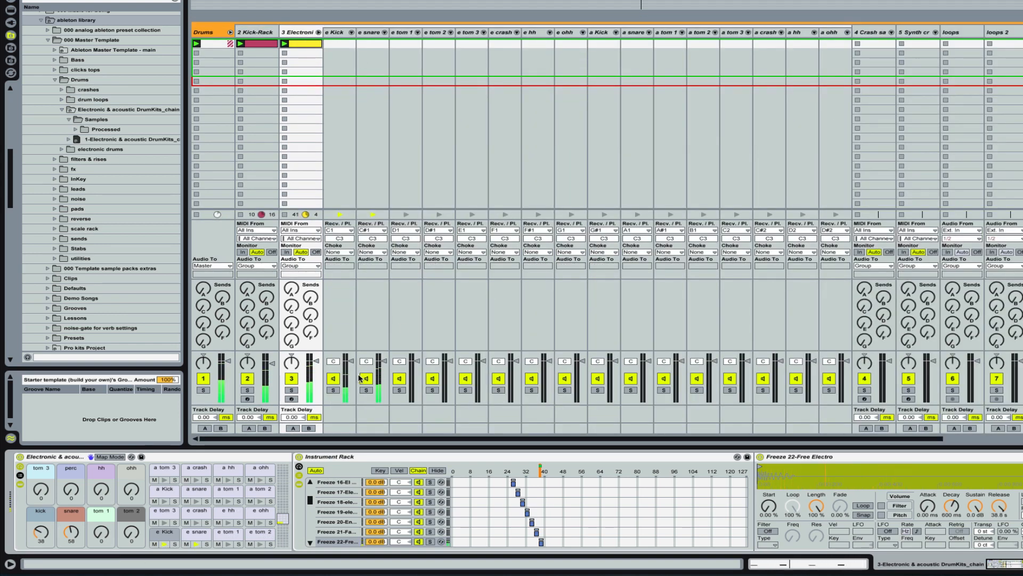
{"action": "left_click_drag", "start_coordinate": [384, 361], "coordinate": [385, 362]}
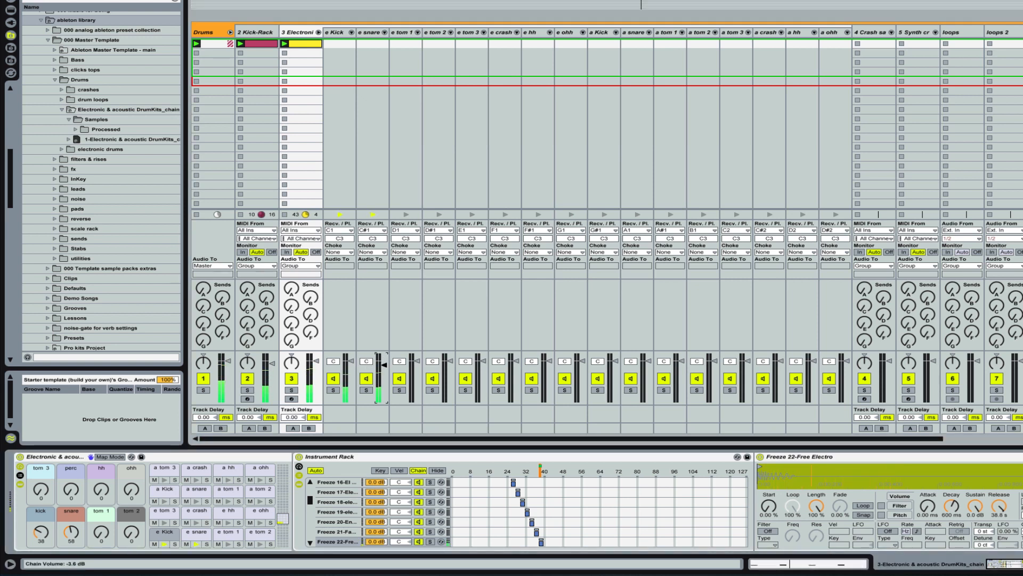
{"action": "left_click_drag", "start_coordinate": [384, 375], "coordinate": [384, 373]}
{"action": "left_click_drag", "start_coordinate": [383, 372], "coordinate": [384, 375]}
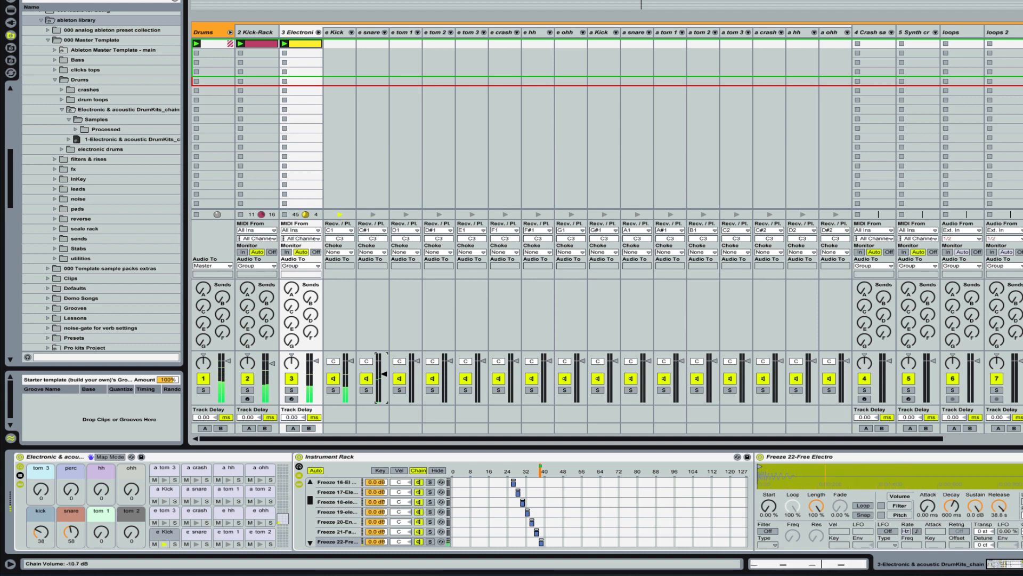
Step: Open the notes of the Electronic track's clip and add a groove to the Groove Pool
{"action": "double_click", "coordinate": [306, 46]}
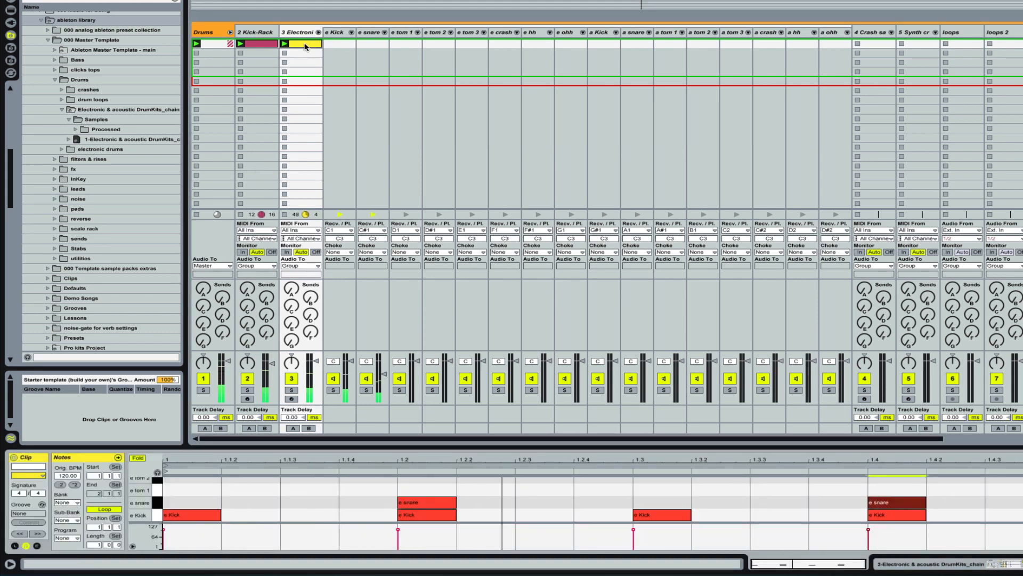
{"action": "left_click", "coordinate": [100, 422]}
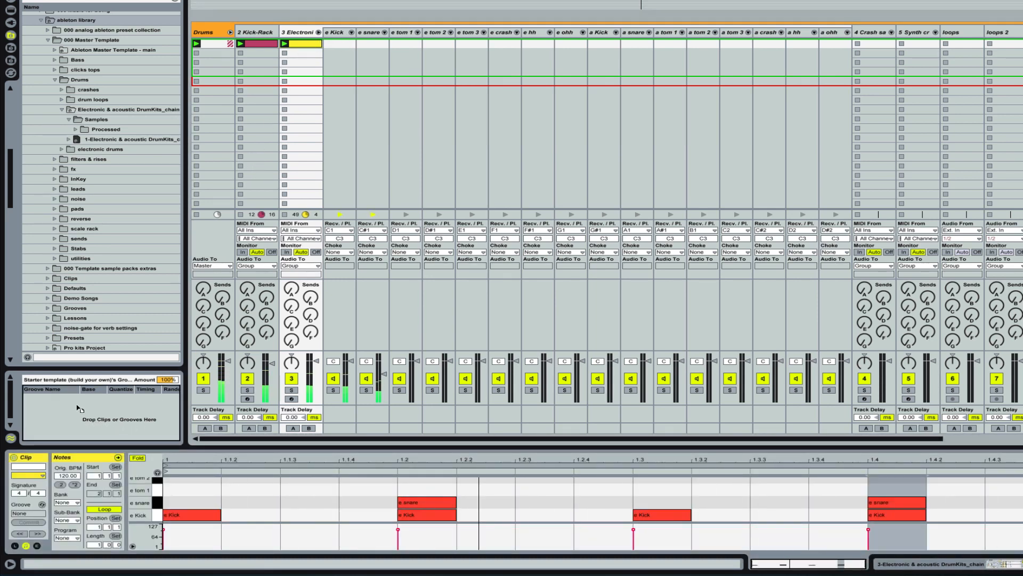
{"action": "left_click_drag", "start_coordinate": [72, 411], "coordinate": [70, 406]}
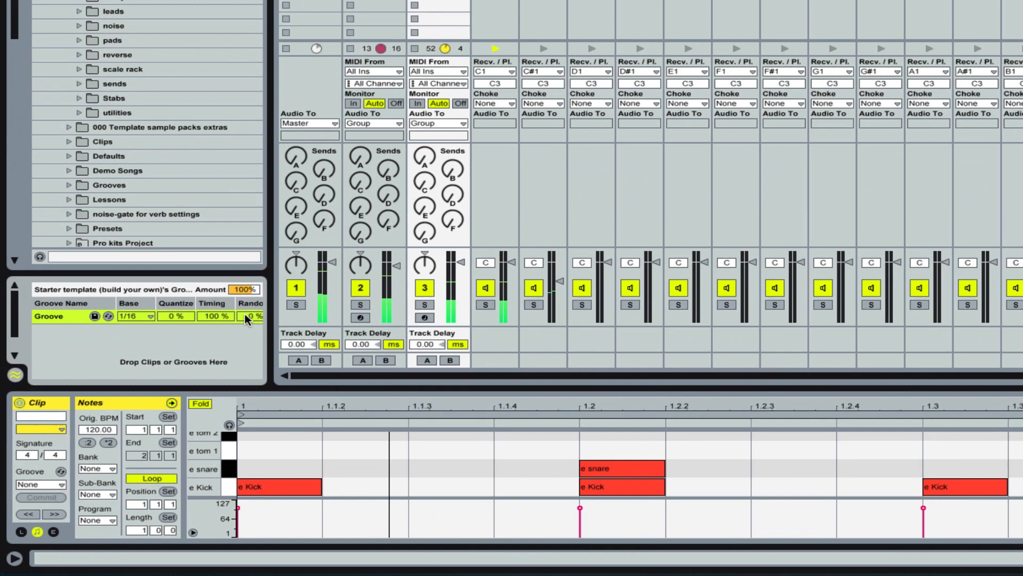
Step: Set the groove's Random amount to 15 % and apply the groove to the Electronic track's clip
{"action": "left_click_drag", "start_coordinate": [244, 313], "coordinate": [245, 299]}
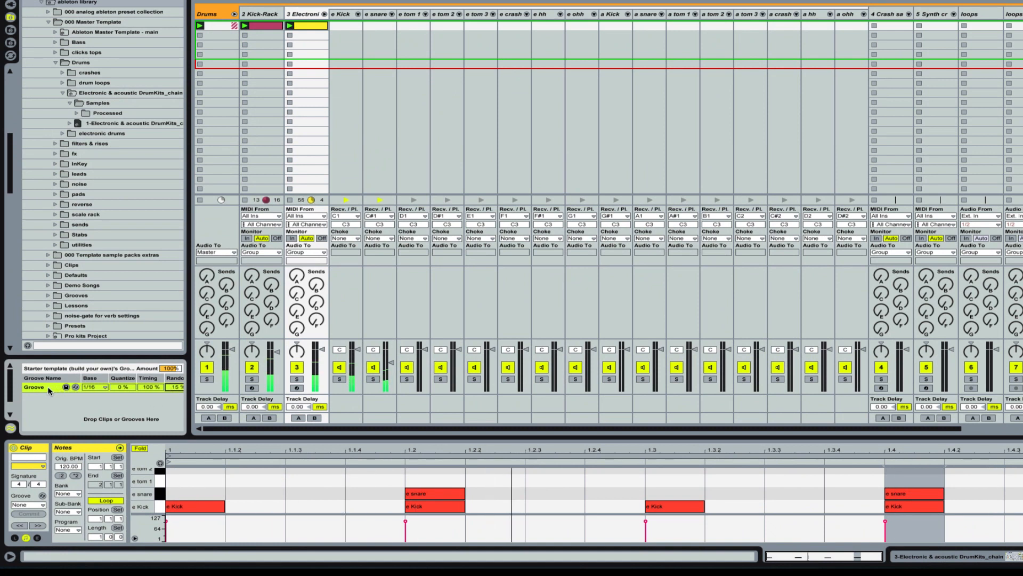
{"action": "left_click_drag", "start_coordinate": [66, 389], "coordinate": [315, 27]}
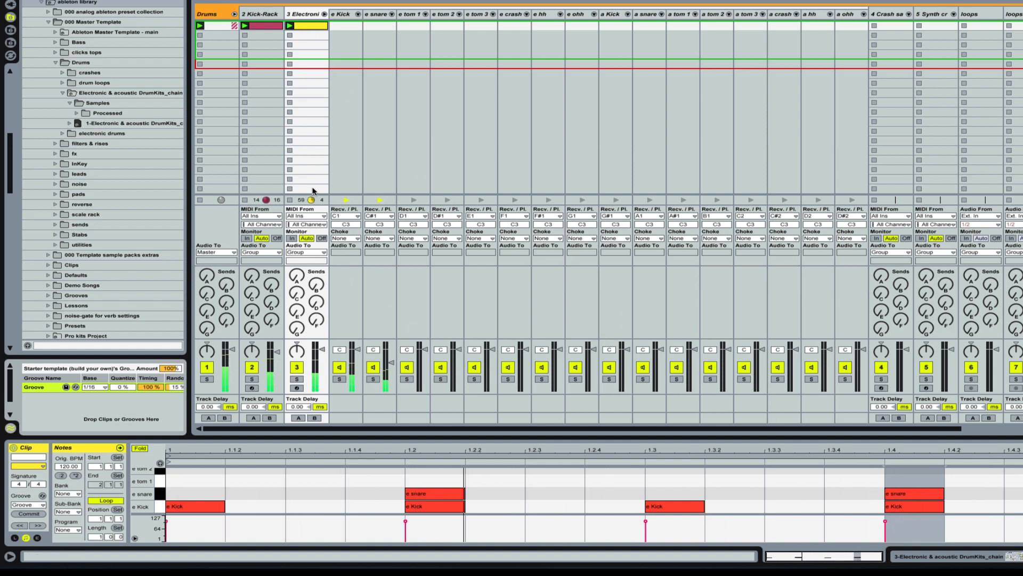
Step: Add e hh notes at 1.1.4 and 1.2 in the Electronic track's clip
{"action": "scroll", "coordinate": [282, 489], "scroll_direction": "up", "scroll_amount": 2}
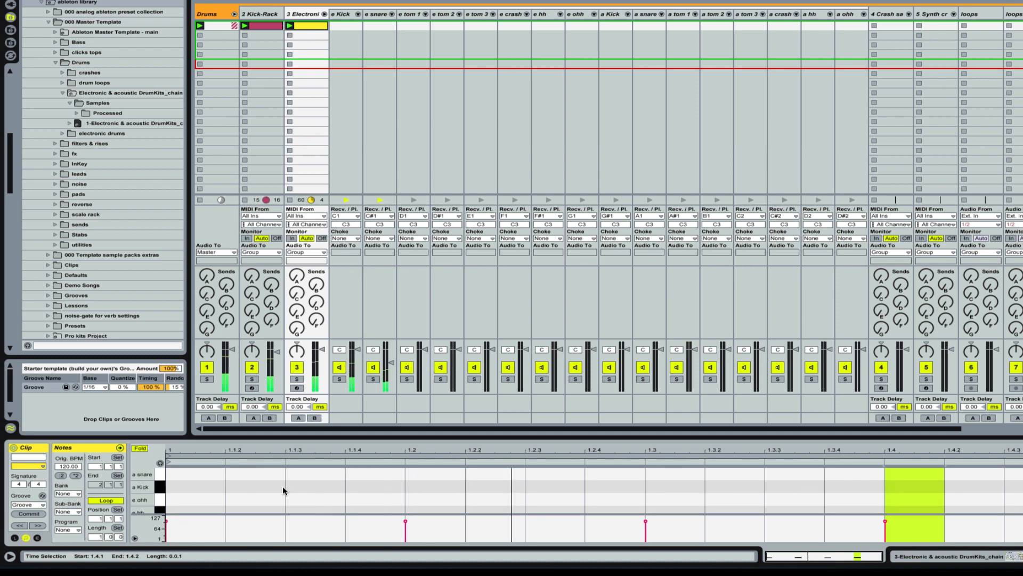
{"action": "scroll", "coordinate": [282, 489], "scroll_direction": "up", "scroll_amount": 3}
{"action": "scroll", "coordinate": [283, 486], "scroll_direction": "down", "scroll_amount": 3}
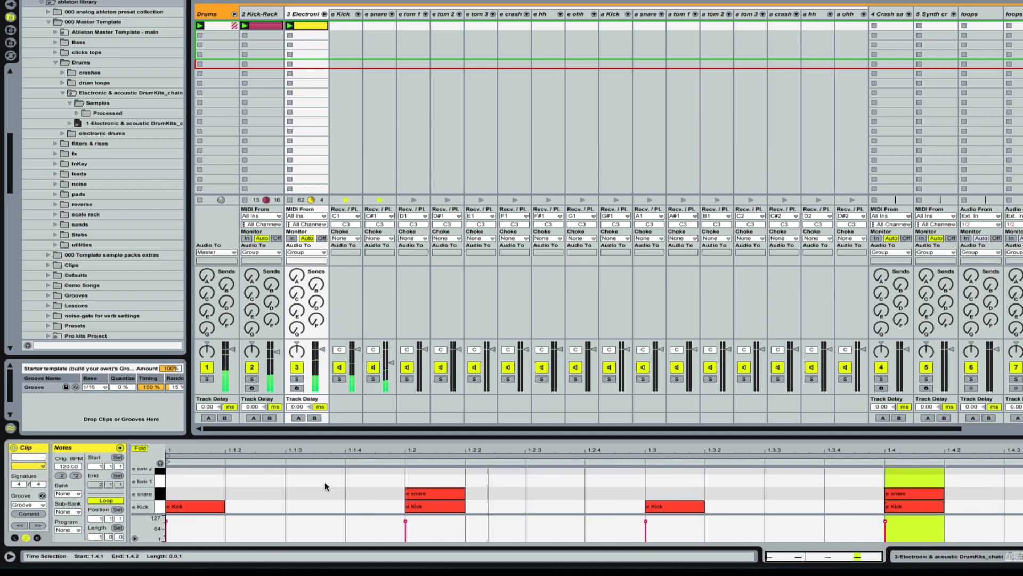
{"action": "scroll", "coordinate": [320, 483], "scroll_direction": "up", "scroll_amount": 2}
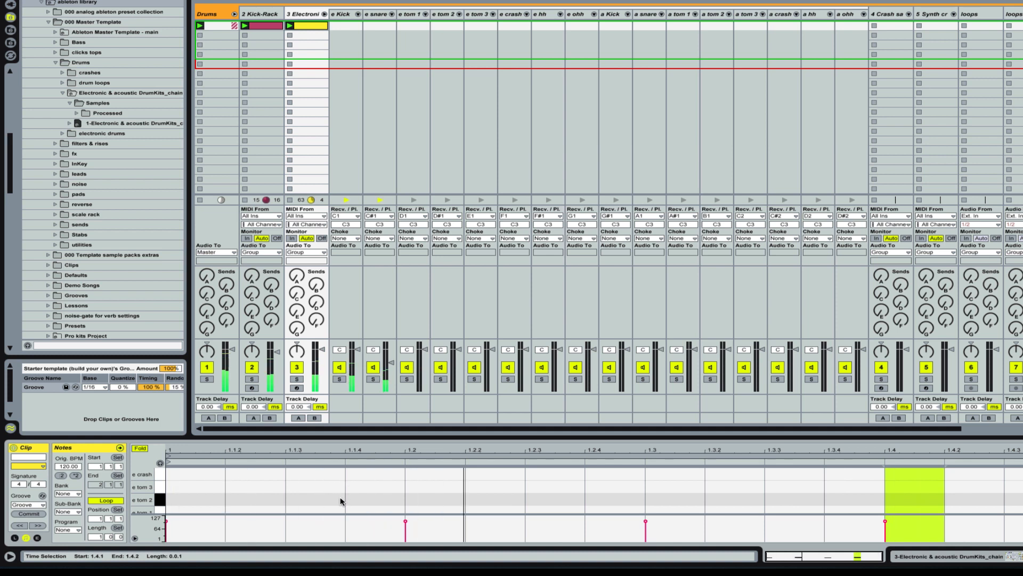
{"action": "scroll", "coordinate": [337, 492], "scroll_direction": "up", "scroll_amount": 2}
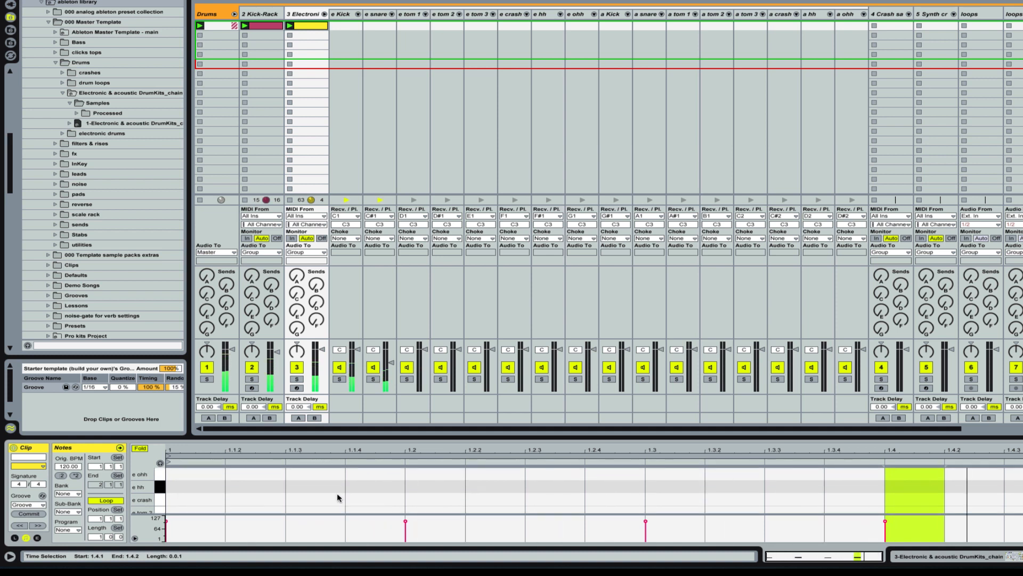
{"action": "double_click", "coordinate": [374, 486]}
{"action": "double_click", "coordinate": [427, 486]}
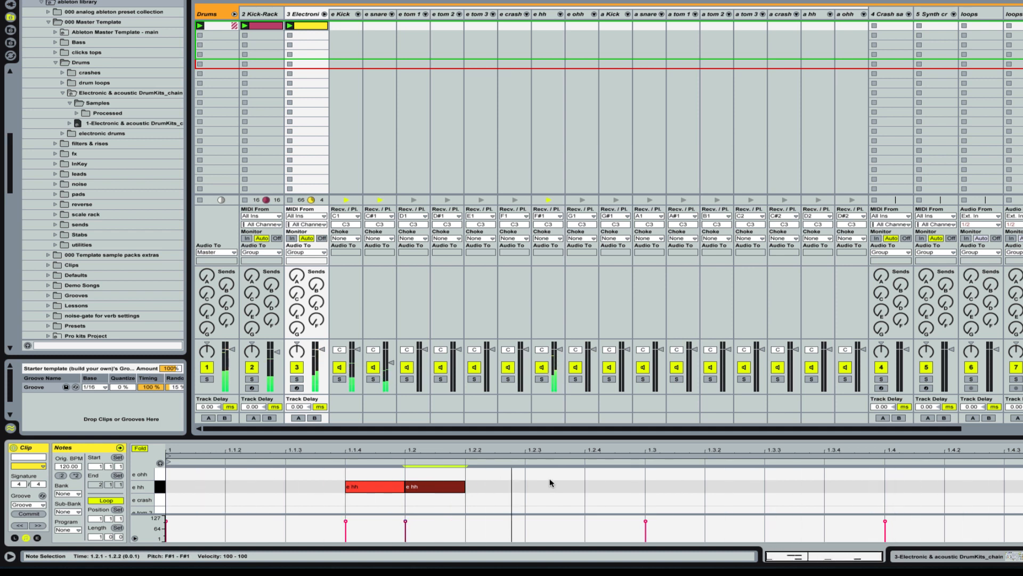
Step: Add an e hh note at 1.1.2 and move the e hh note from 1.1.4 to 1.1.3
{"action": "left_click", "coordinate": [250, 486]}
{"action": "double_click", "coordinate": [249, 487]}
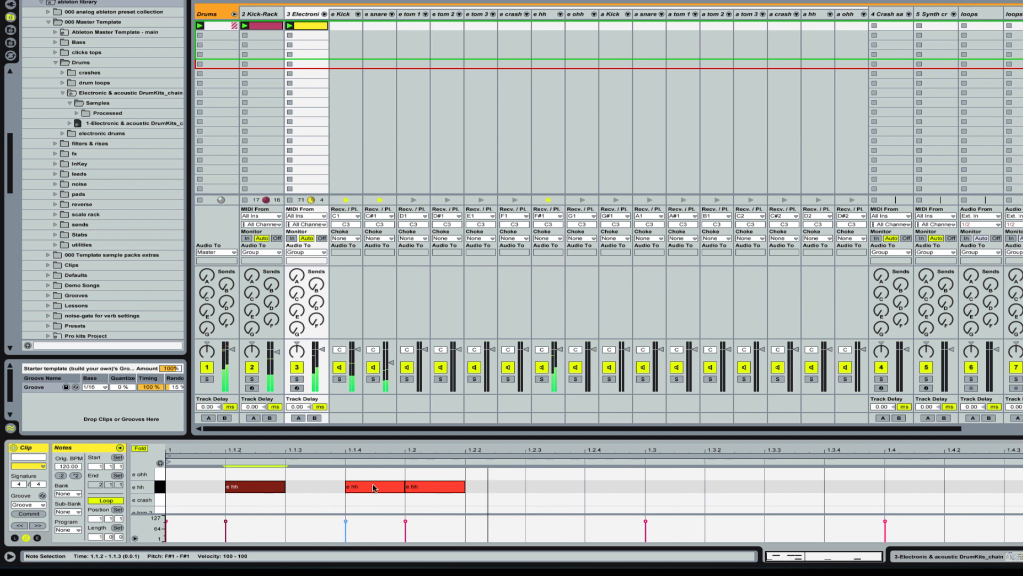
{"action": "left_click_drag", "start_coordinate": [399, 487], "coordinate": [339, 487]}
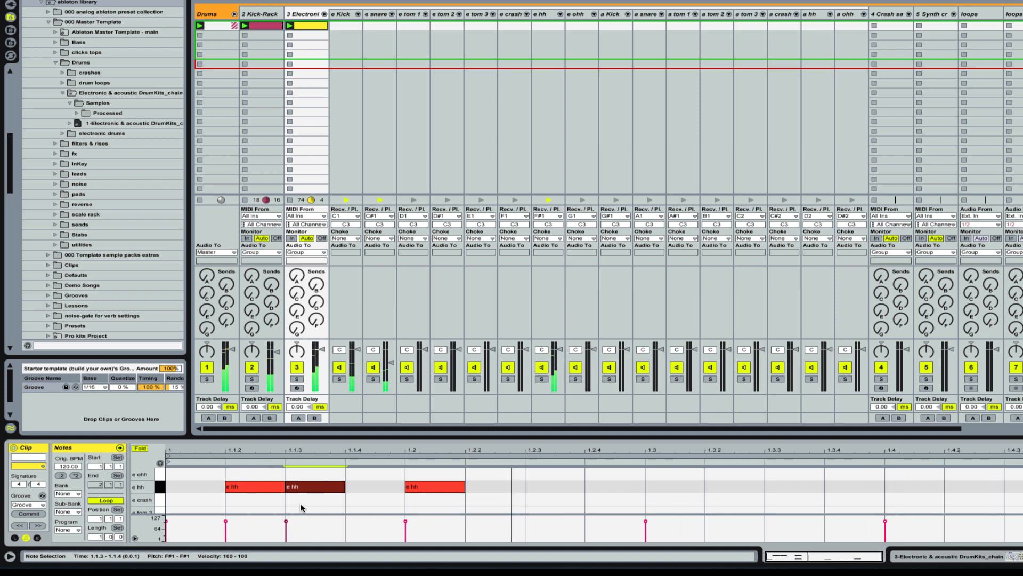
Step: Remove the e hh note at 1.1.2 and add an e hh note at 1.1.4 in the Electronic track's clip
{"action": "left_click_drag", "start_coordinate": [248, 490], "coordinate": [188, 489]}
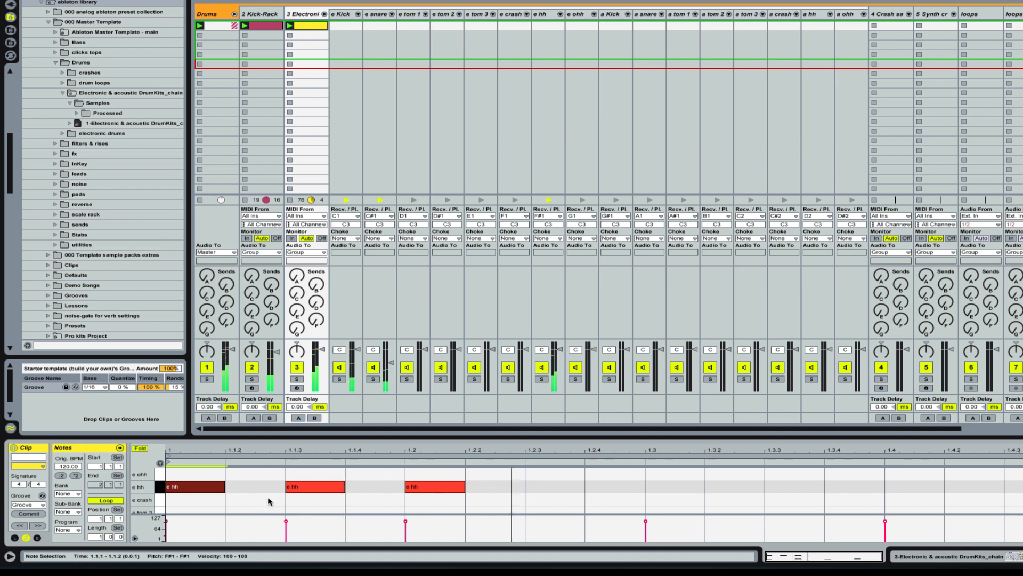
{"action": "double_click", "coordinate": [191, 488]}
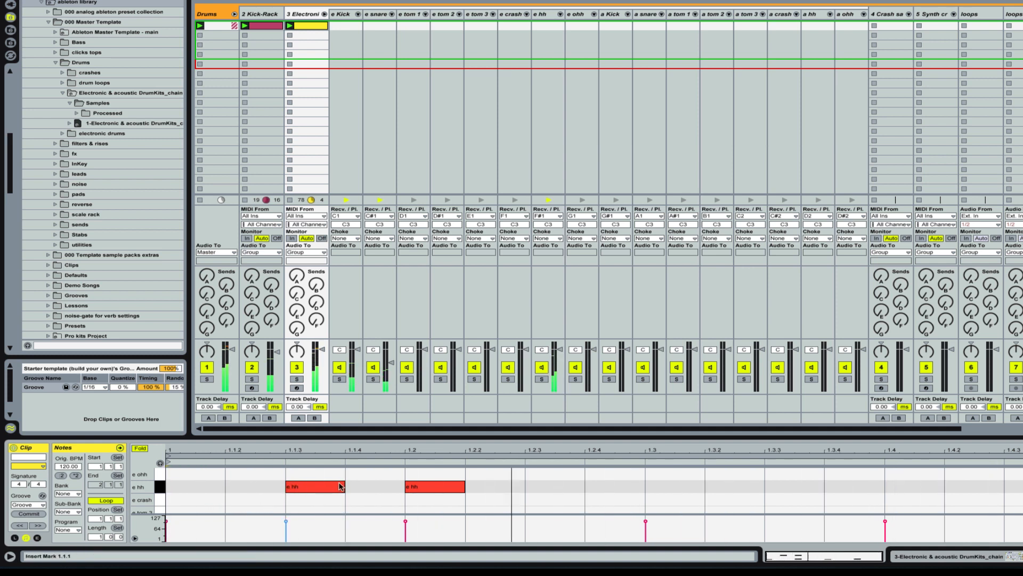
{"action": "double_click", "coordinate": [379, 486]}
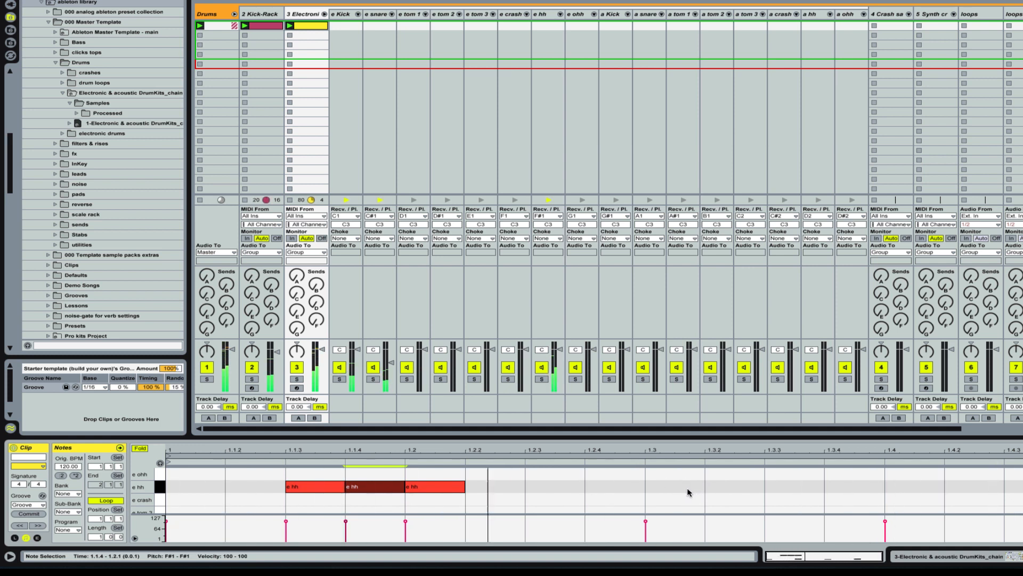
Step: Add e hh notes at 1.3.3, 1.3.4, 1.4 and 1.4.3, and e ohh notes at 1.4 and 1.2
{"action": "left_click", "coordinate": [753, 490]}
{"action": "double_click", "coordinate": [753, 491]}
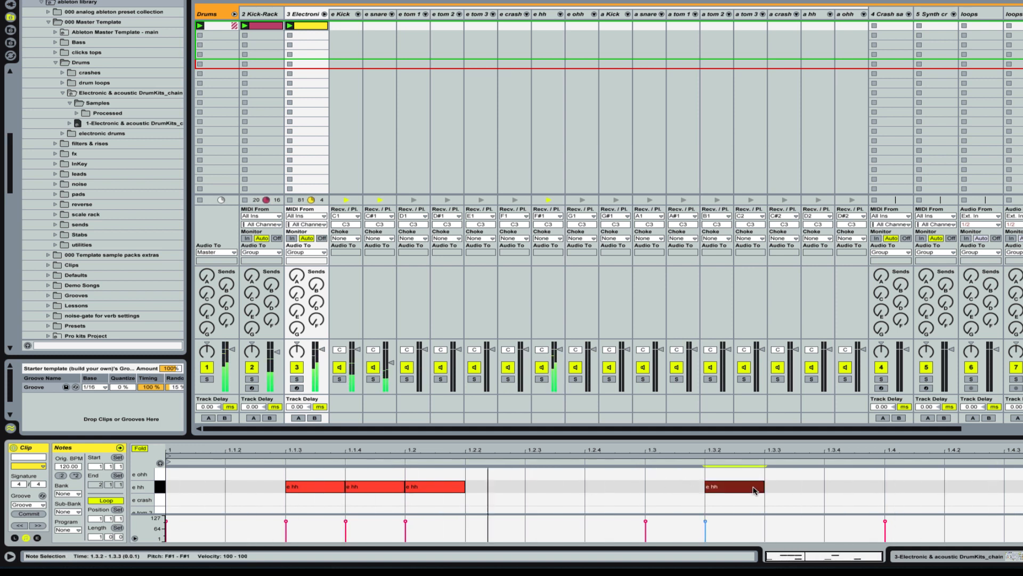
{"action": "key", "text": "Right"}
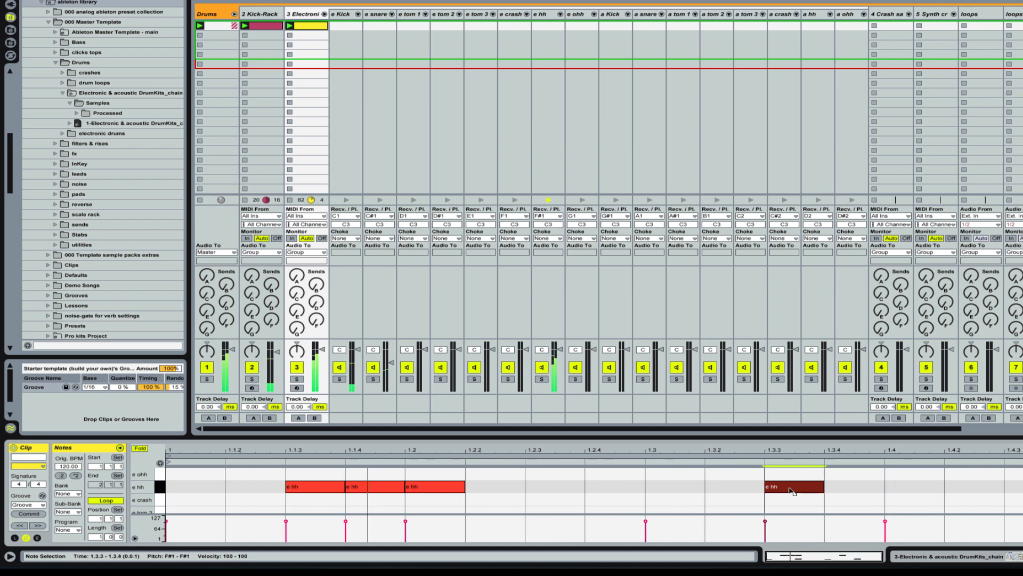
{"action": "double_click", "coordinate": [852, 486]}
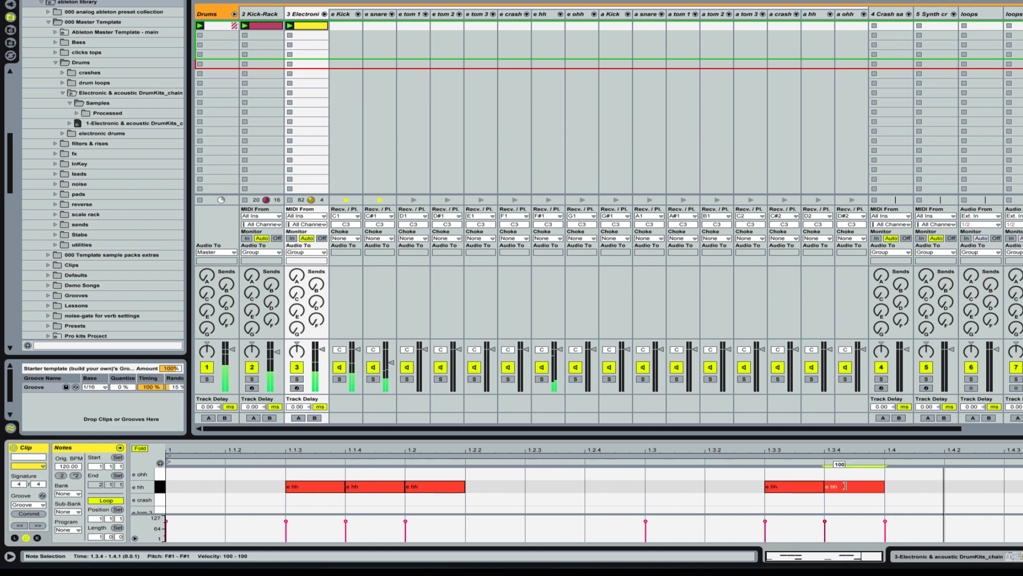
{"action": "double_click", "coordinate": [909, 486]}
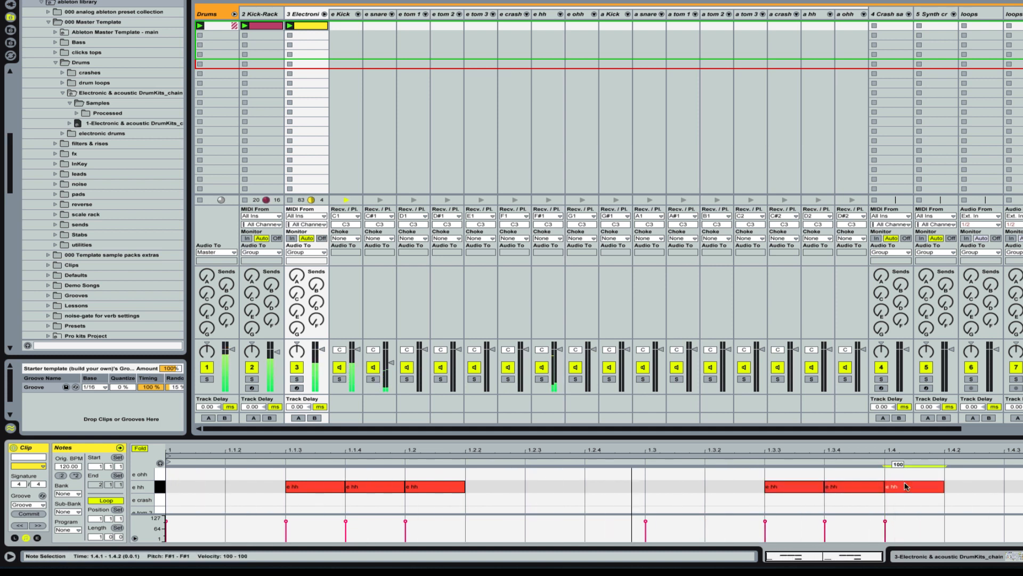
{"action": "double_click", "coordinate": [1012, 486]}
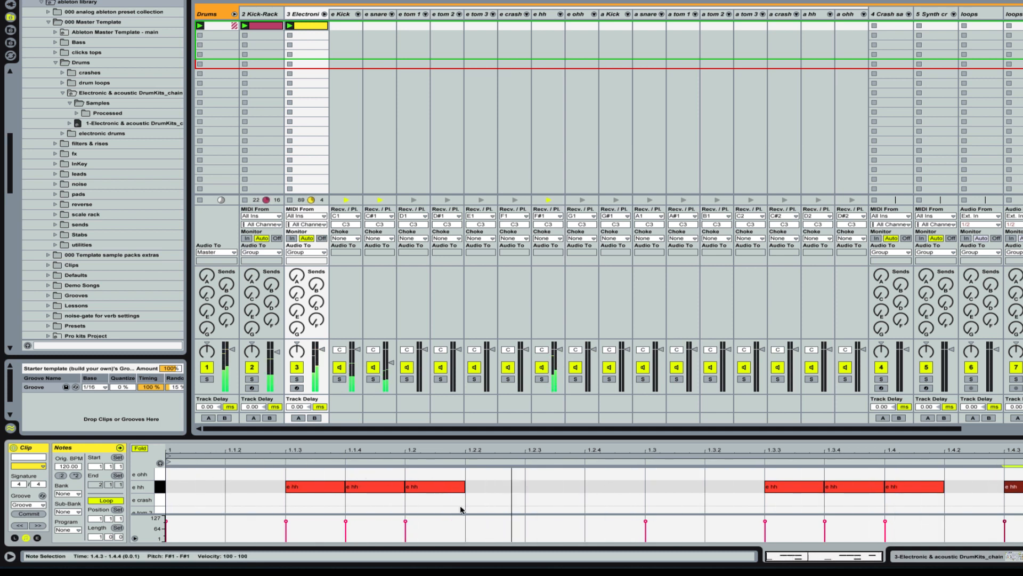
{"action": "double_click", "coordinate": [908, 474]}
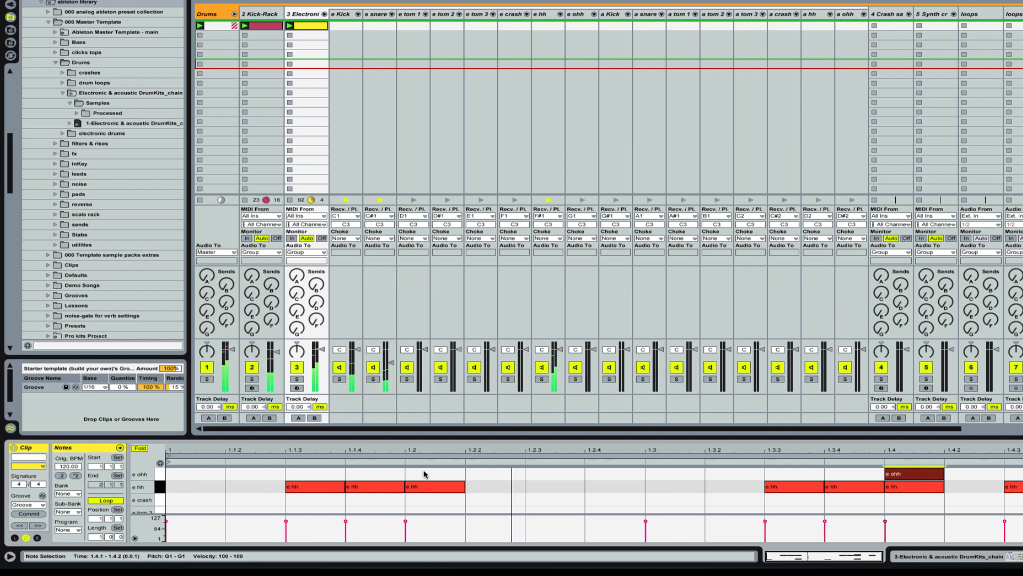
{"action": "double_click", "coordinate": [425, 474]}
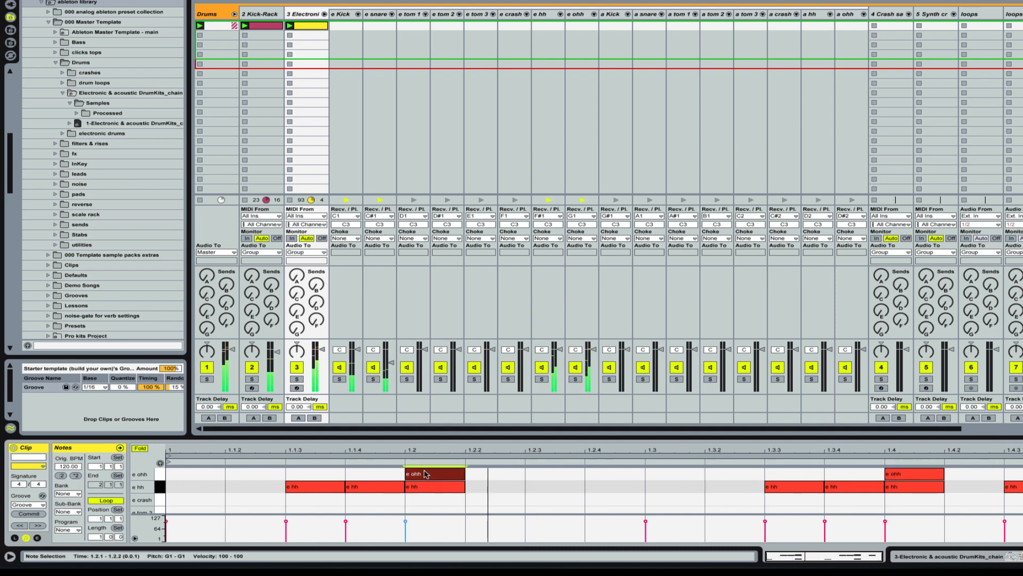
Step: Select another open hi-hat sound by setting the drum rack's ohh macro to 47, with the e ohh pad's devices shown
{"action": "left_click", "coordinate": [306, 15]}
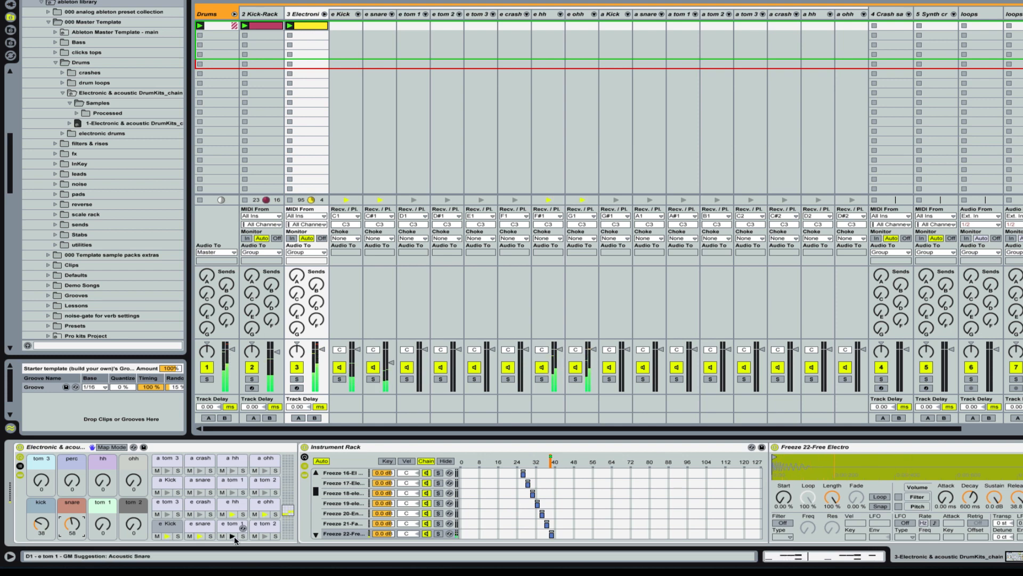
{"action": "left_click", "coordinate": [230, 507]}
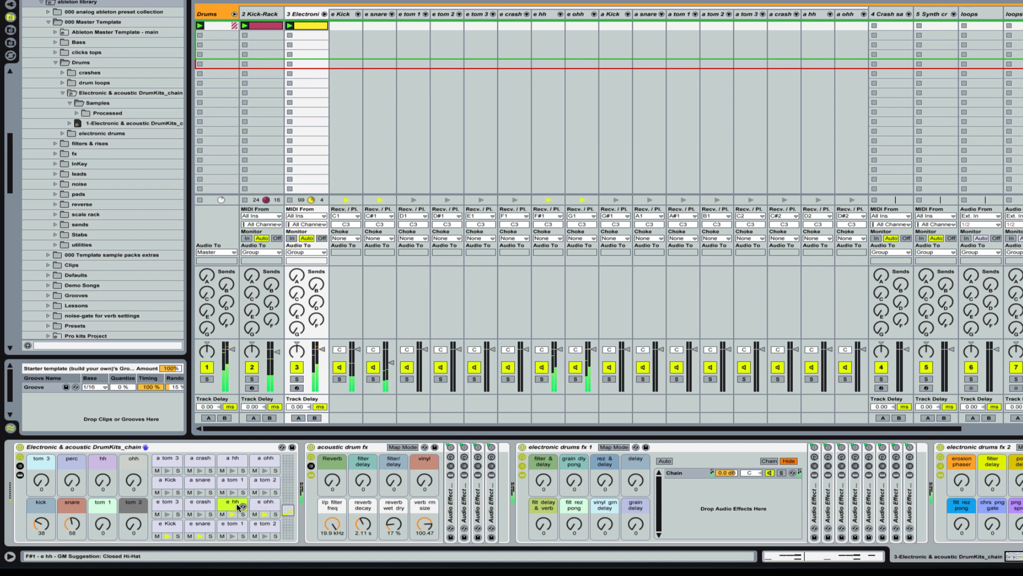
{"action": "left_click", "coordinate": [133, 482]}
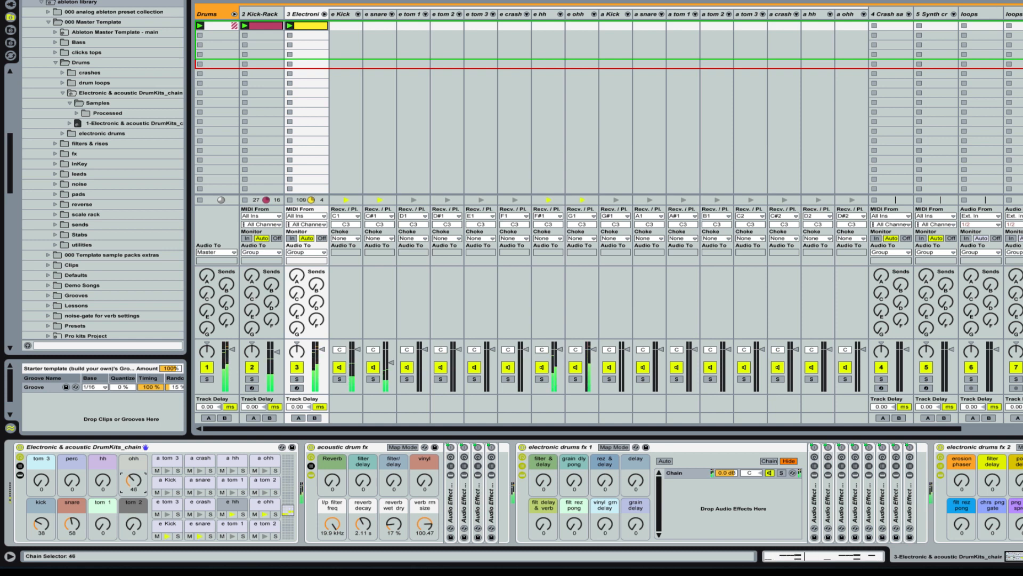
{"action": "left_click", "coordinate": [263, 507]}
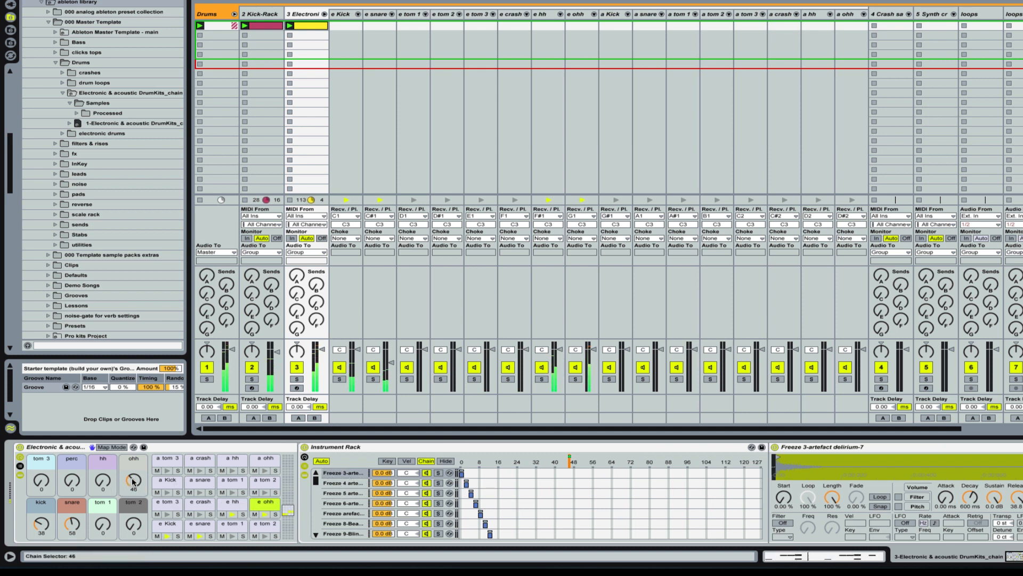
{"action": "left_click_drag", "start_coordinate": [132, 481], "coordinate": [133, 479]}
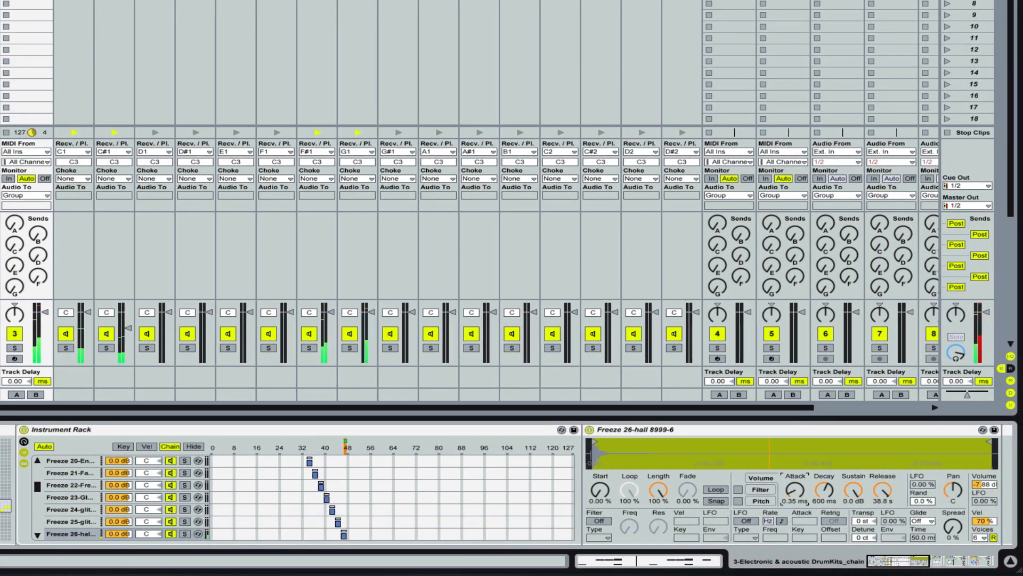
Step: Adjust the attack of the e ohh pad's Freeze 26-hall 8999-6 sample while soloing the pad, and end the solo
{"action": "left_click_drag", "start_coordinate": [795, 489], "coordinate": [795, 470]}
{"action": "left_click", "coordinate": [349, 348]}
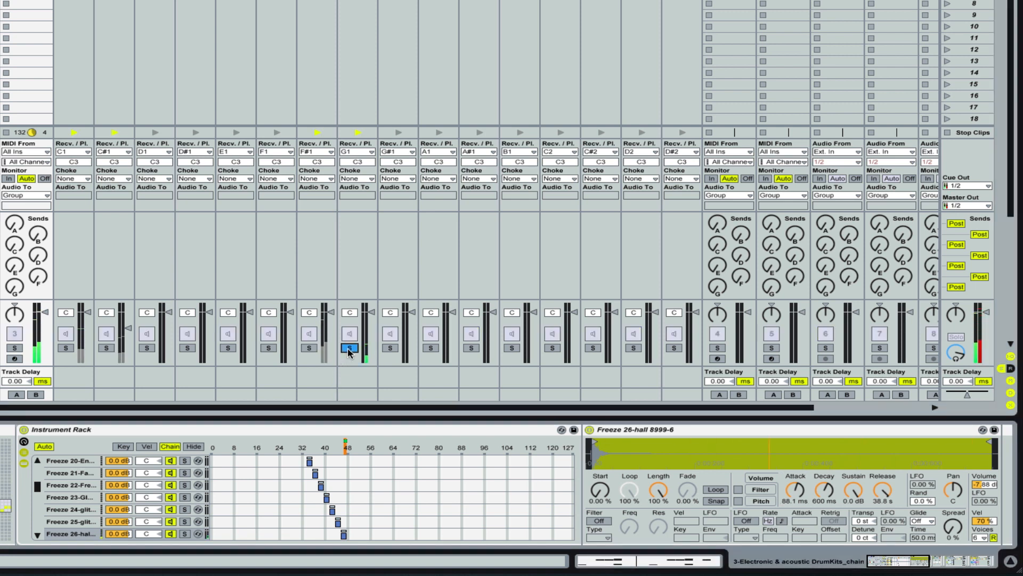
{"action": "left_click", "coordinate": [795, 491]}
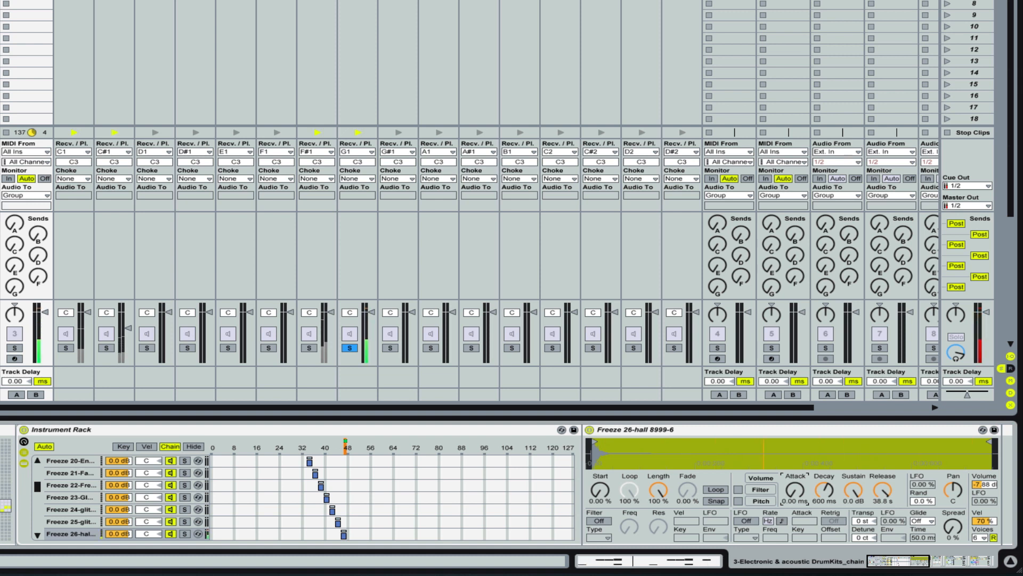
{"action": "left_click_drag", "start_coordinate": [794, 491], "coordinate": [795, 482]}
{"action": "left_click", "coordinate": [350, 347]}
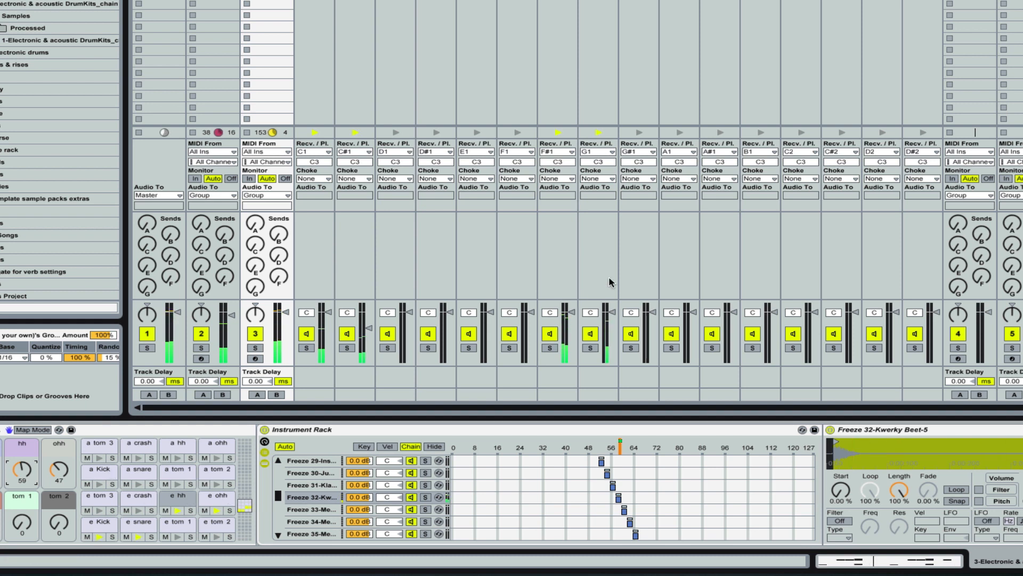
Step: In the Electronic track's clip, set the e hh note at 1.1.3 to velocity 28 and slightly lower the velocity at 1.1.4
{"action": "key", "text": "shift+Tab"}
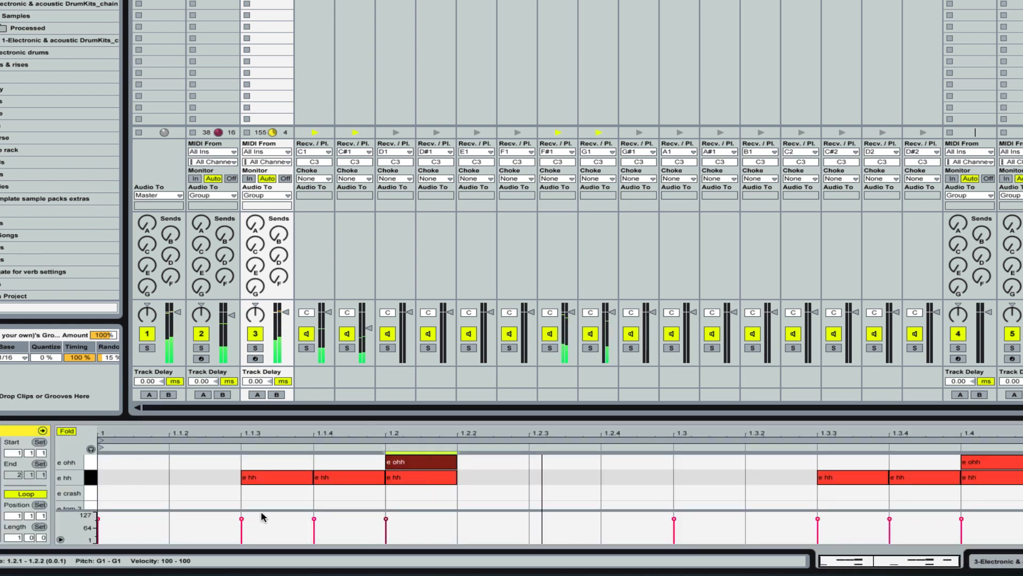
{"action": "left_click_drag", "start_coordinate": [247, 520], "coordinate": [247, 536]}
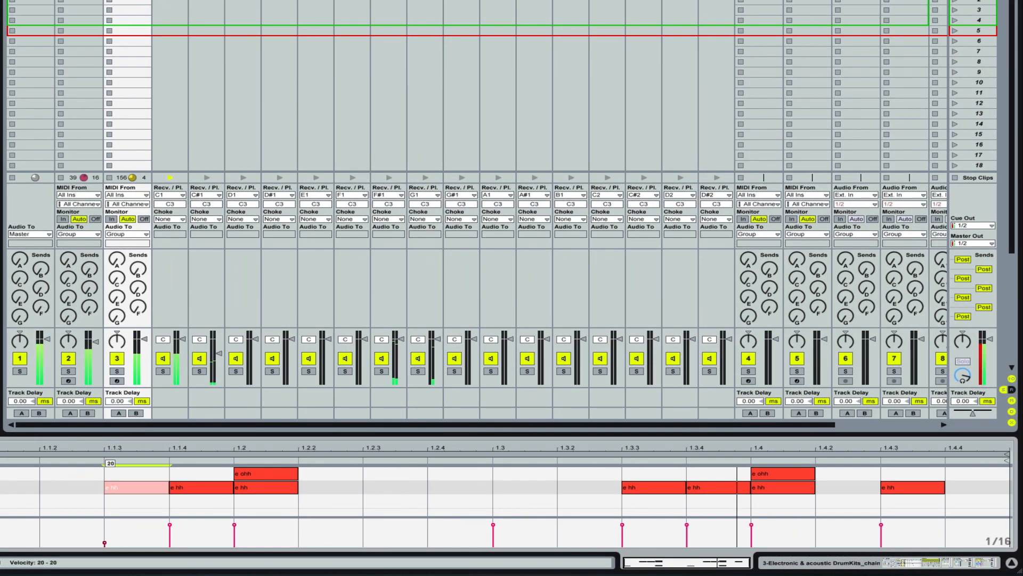
{"action": "left_click_drag", "start_coordinate": [104, 543], "coordinate": [104, 540]}
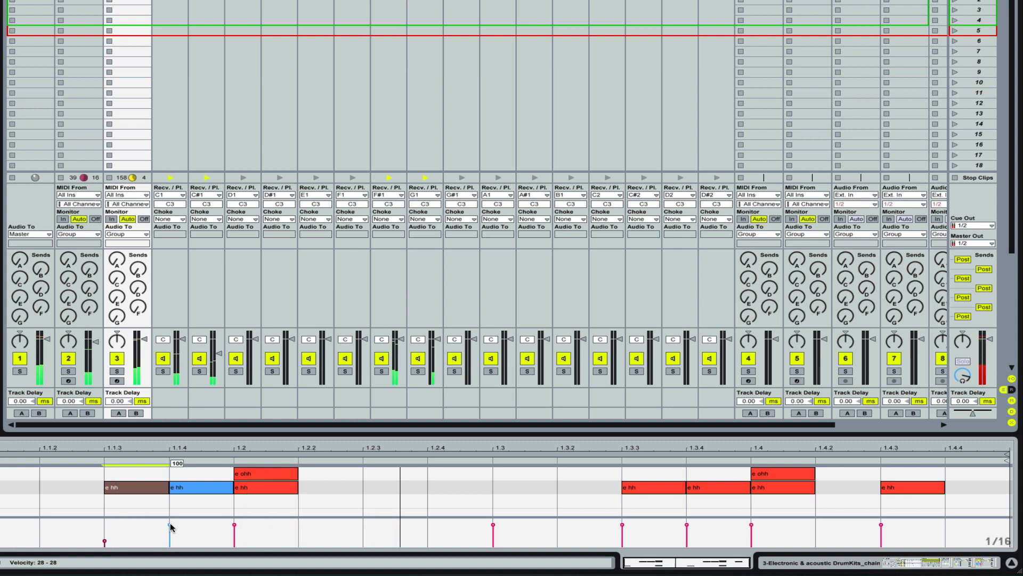
{"action": "left_click_drag", "start_coordinate": [169, 525], "coordinate": [169, 530]}
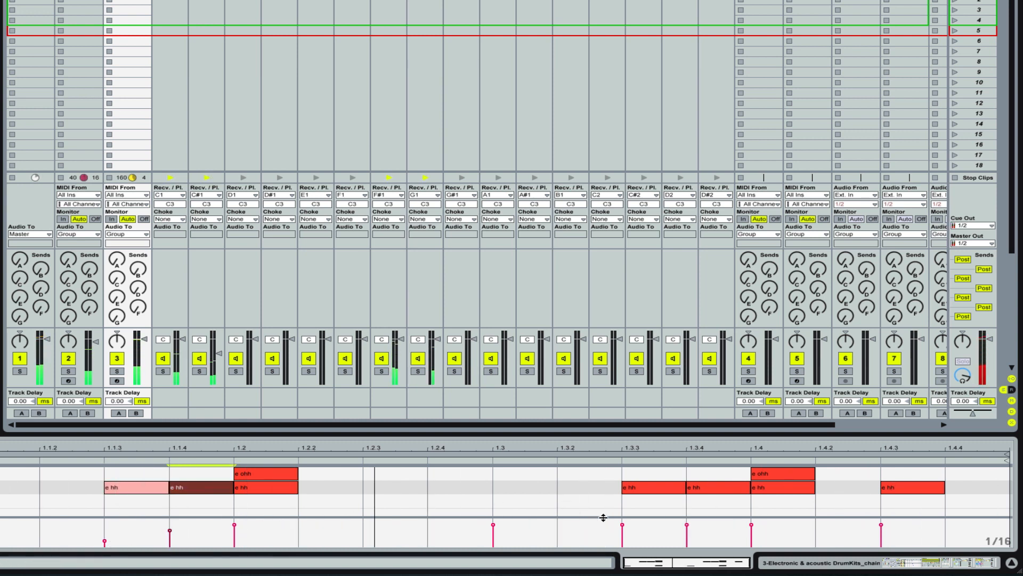
Step: Set the velocity of the e hh note at 1.3.3 to 71 and of the one at 1.3.4 to 43
{"action": "left_click", "coordinate": [622, 527]}
{"action": "left_click_drag", "start_coordinate": [622, 527], "coordinate": [622, 528]}
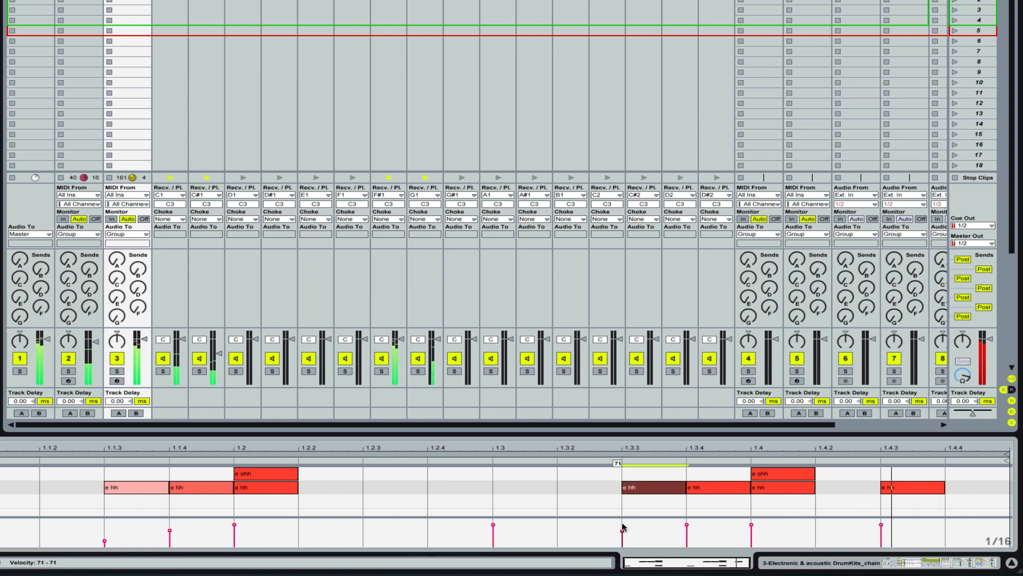
{"action": "left_click", "coordinate": [687, 525]}
{"action": "left_click_drag", "start_coordinate": [687, 525], "coordinate": [688, 528]}
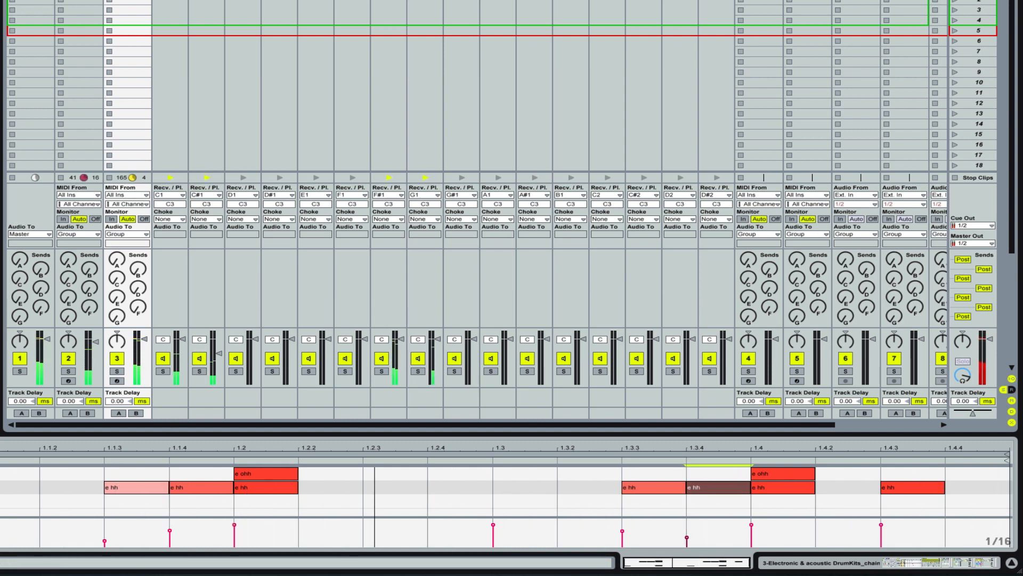
Step: Slightly lower the e hh pad's volume and set the attack of its Freeze 32-Kwerky Beet-5 sample to 2.97 ms
{"action": "key", "text": "shift+Tab"}
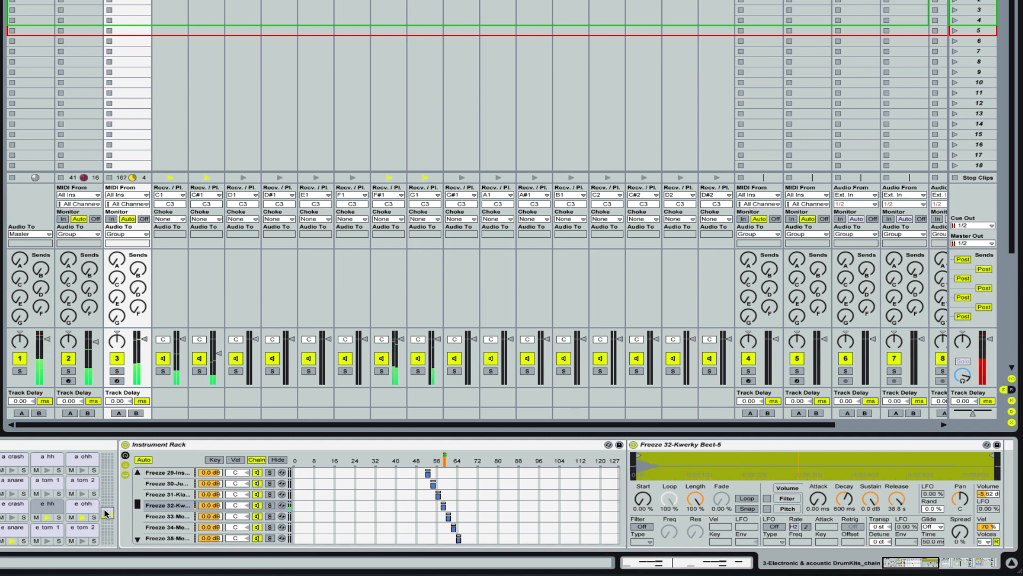
{"action": "left_click", "coordinate": [402, 341]}
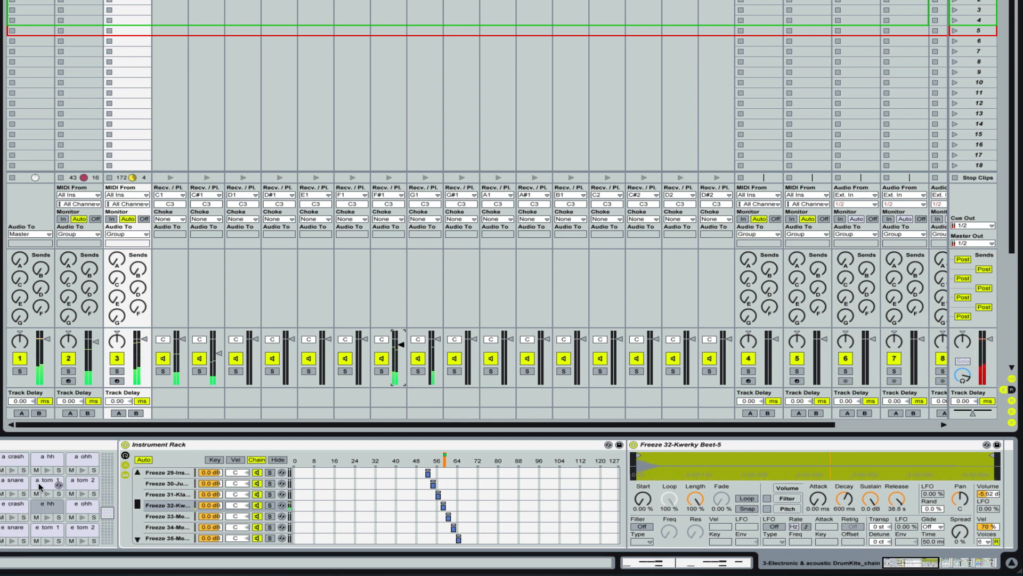
{"action": "left_click", "coordinate": [48, 508]}
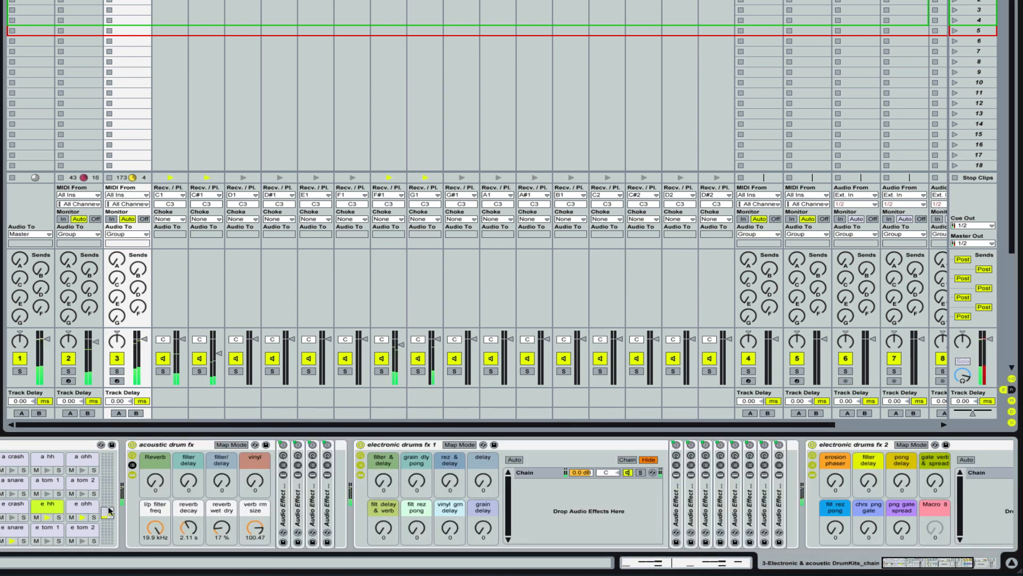
{"action": "left_click", "coordinate": [47, 507]}
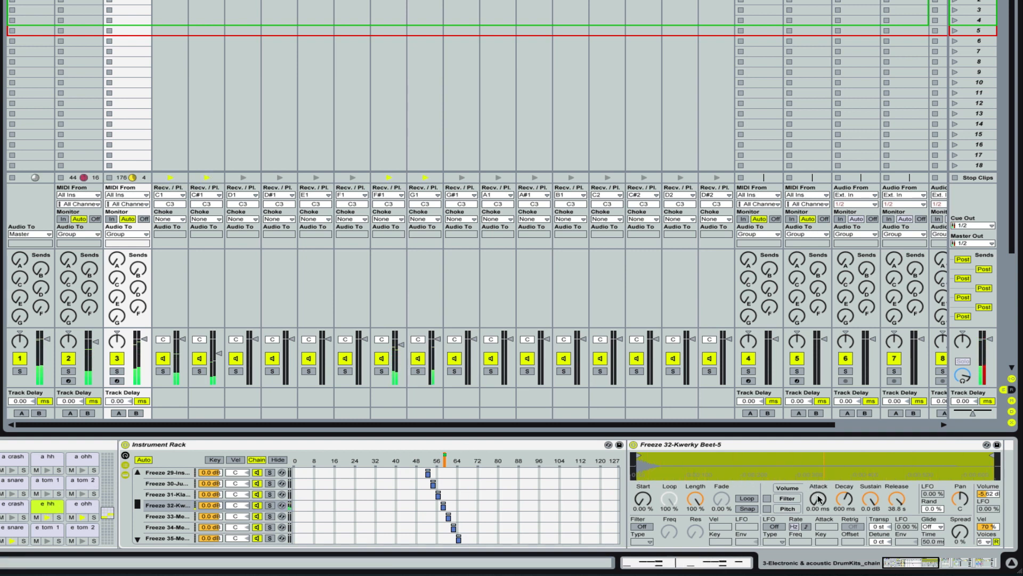
{"action": "left_click_drag", "start_coordinate": [819, 498], "coordinate": [819, 495]}
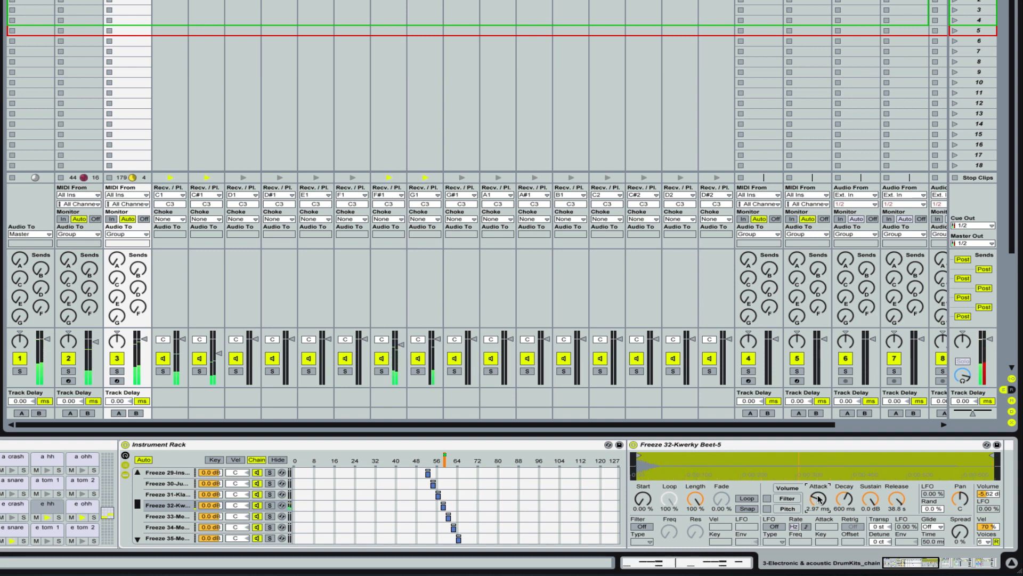
{"action": "left_click_drag", "start_coordinate": [818, 499], "coordinate": [818, 497]}
{"action": "scroll", "coordinate": [165, 496], "scroll_direction": "down", "scroll_amount": 1}
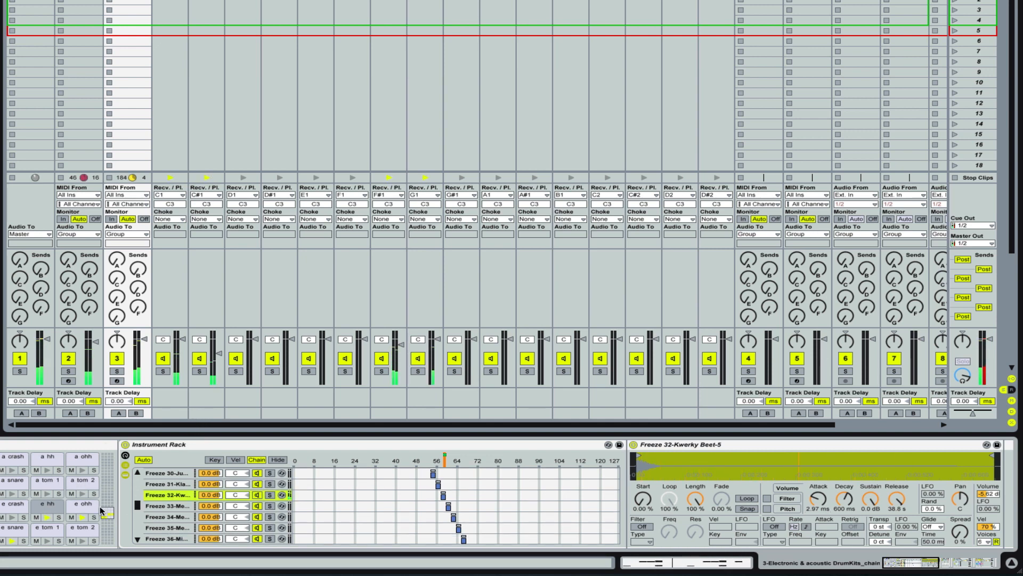
Step: Add an e hh note at 1.2.3 in the Electronic track's clip with velocity 28
{"action": "key", "text": "shift+Tab"}
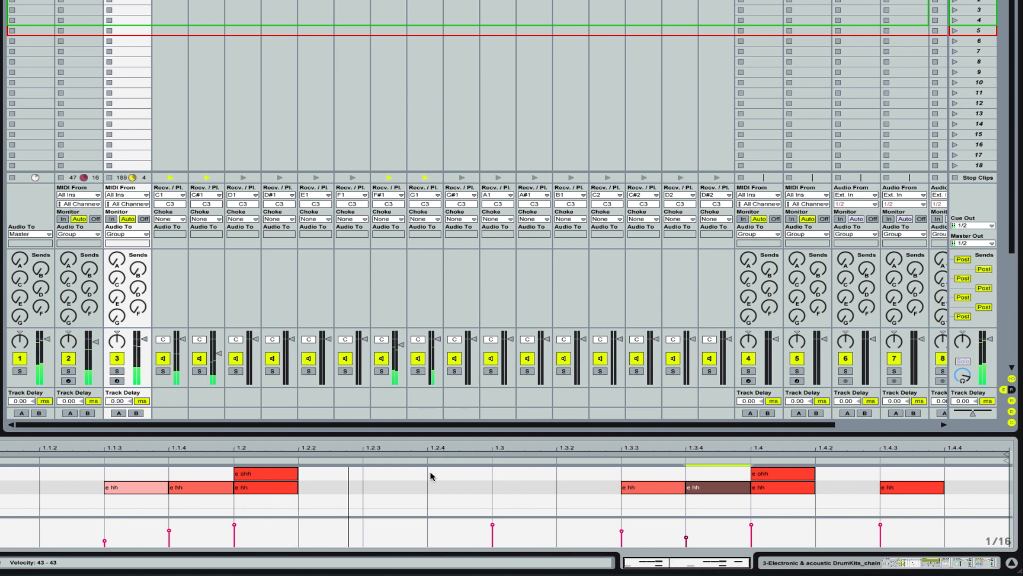
{"action": "double_click", "coordinate": [398, 487]}
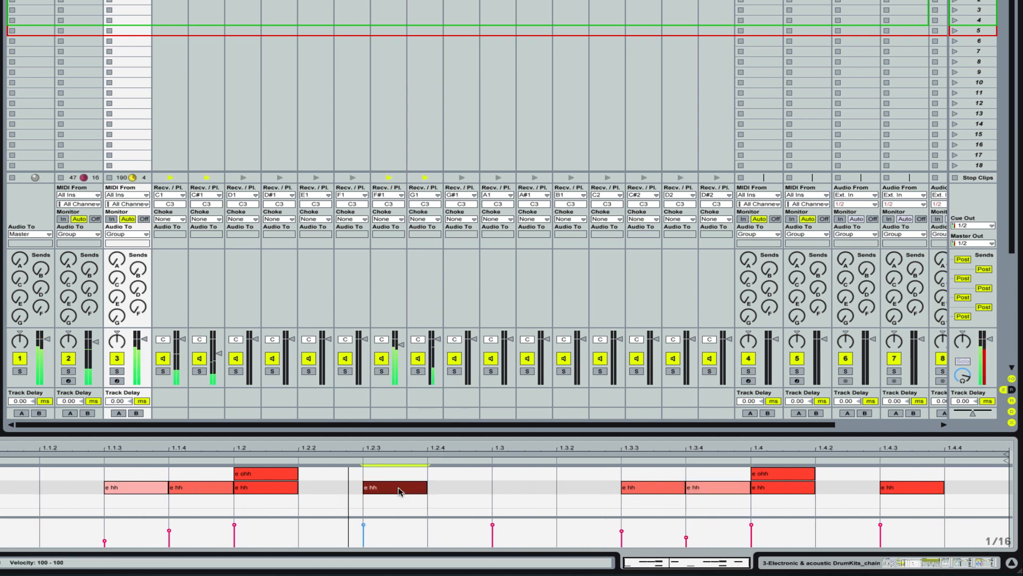
{"action": "left_click_drag", "start_coordinate": [363, 525], "coordinate": [363, 540]}
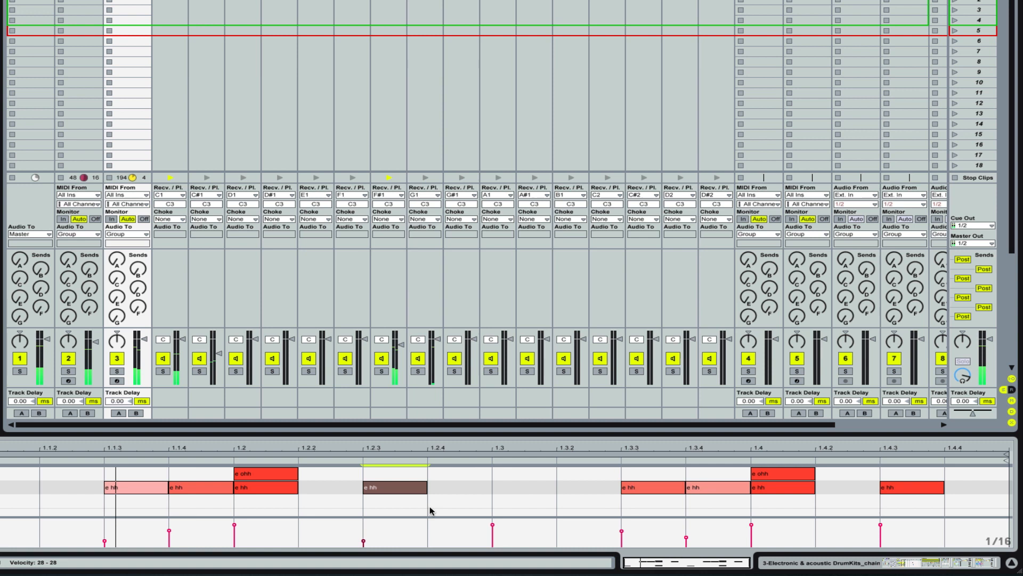
Step: Add an e hh note at 1.3 with velocity 33 and another e hh note at 1.2.4
{"action": "left_click", "coordinate": [501, 487]}
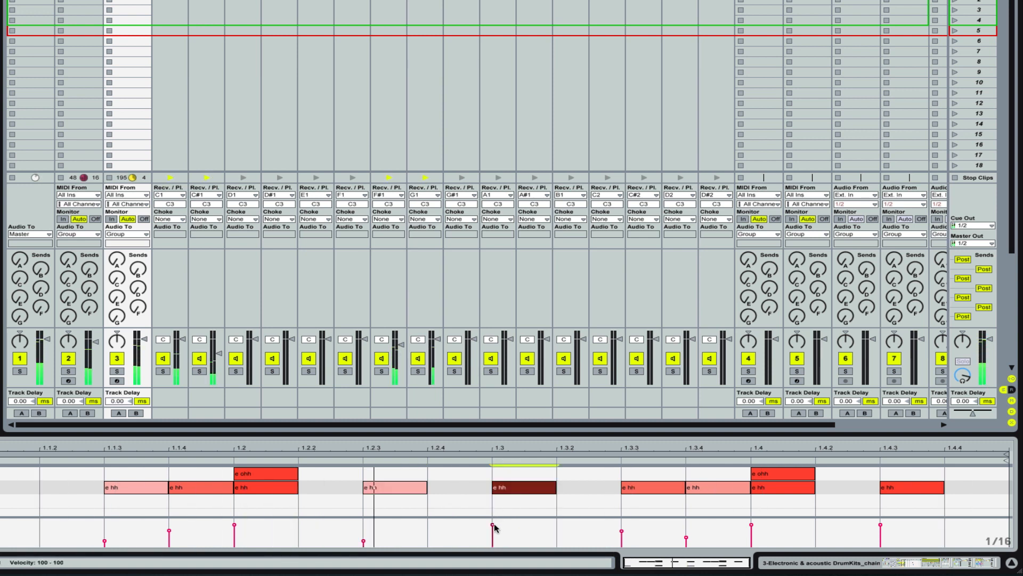
{"action": "left_click_drag", "start_coordinate": [493, 525], "coordinate": [492, 540]}
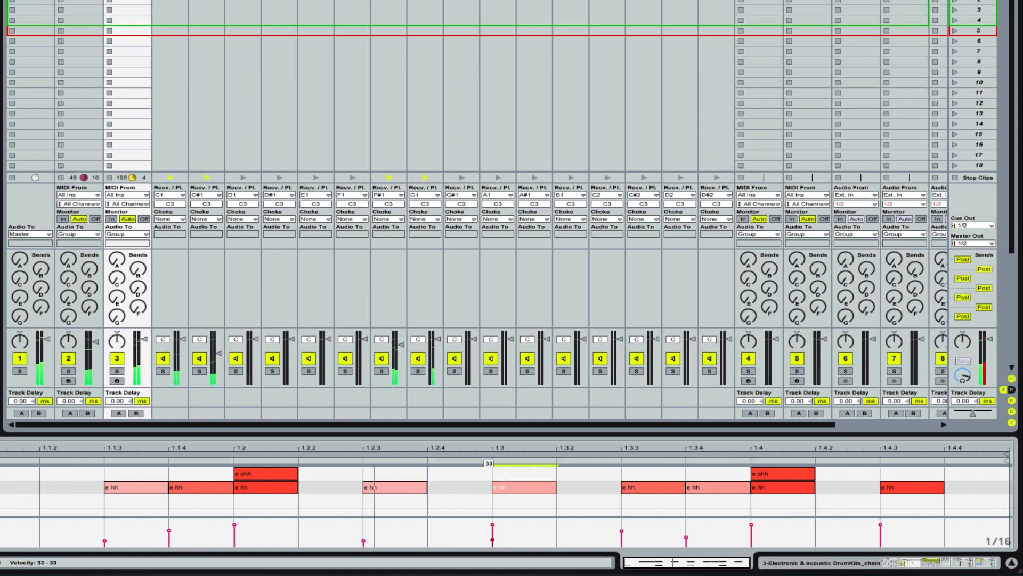
{"action": "double_click", "coordinate": [454, 486]}
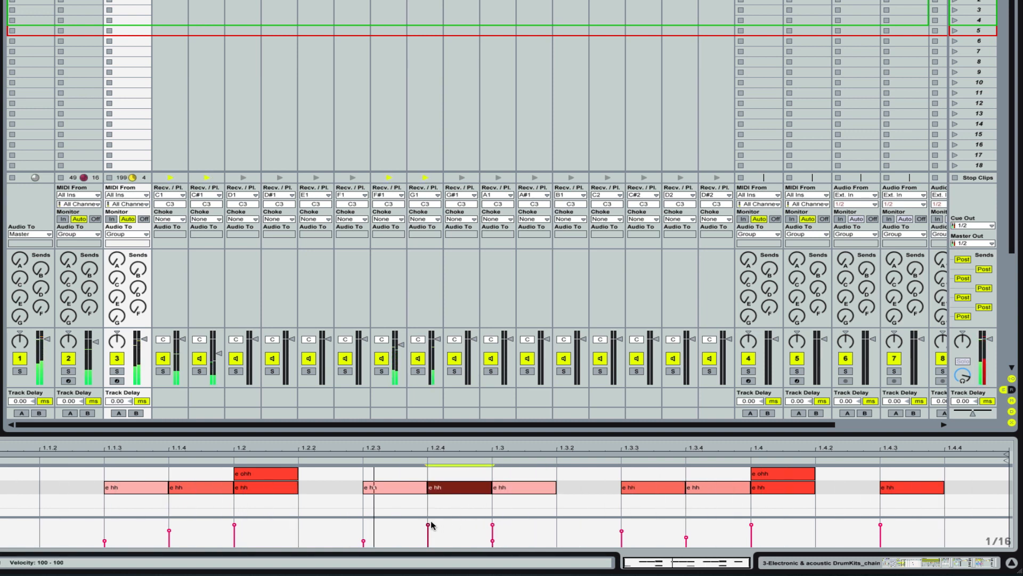
Step: Lower the velocity of the e hh note at 1.2.4 and slightly raise the Kick-Rack track's volume
{"action": "mouse_move", "coordinate": [429, 525]}
{"action": "left_mouse_down"}
{"action": "mouse_move", "coordinate": [428, 536]}
{"action": "mouse_move", "coordinate": [428, 527]}
{"action": "left_mouse_up"}
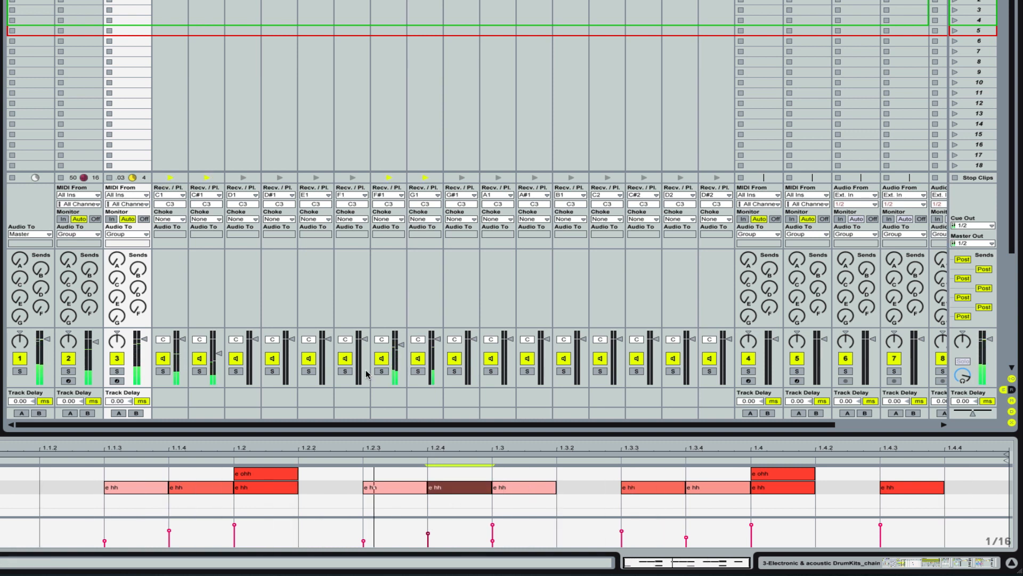
{"action": "left_click_drag", "start_coordinate": [96, 342], "coordinate": [96, 335]}
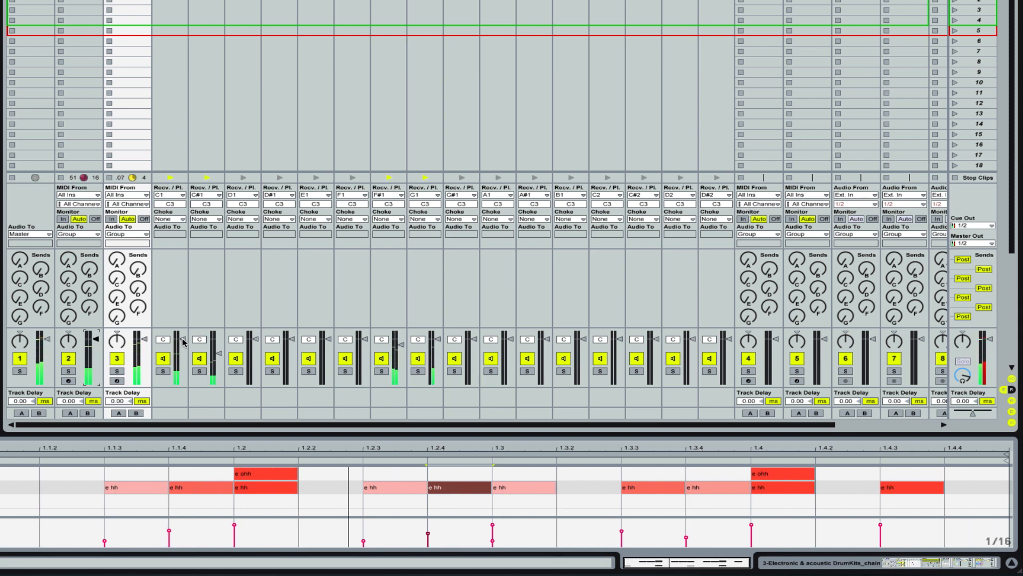
Step: Set the decay of the e Kick pad's Freeze 22-Free Electro sample to 493 ms while soloed, and fine-tune the pad's volume in the full mix
{"action": "left_click", "coordinate": [163, 371]}
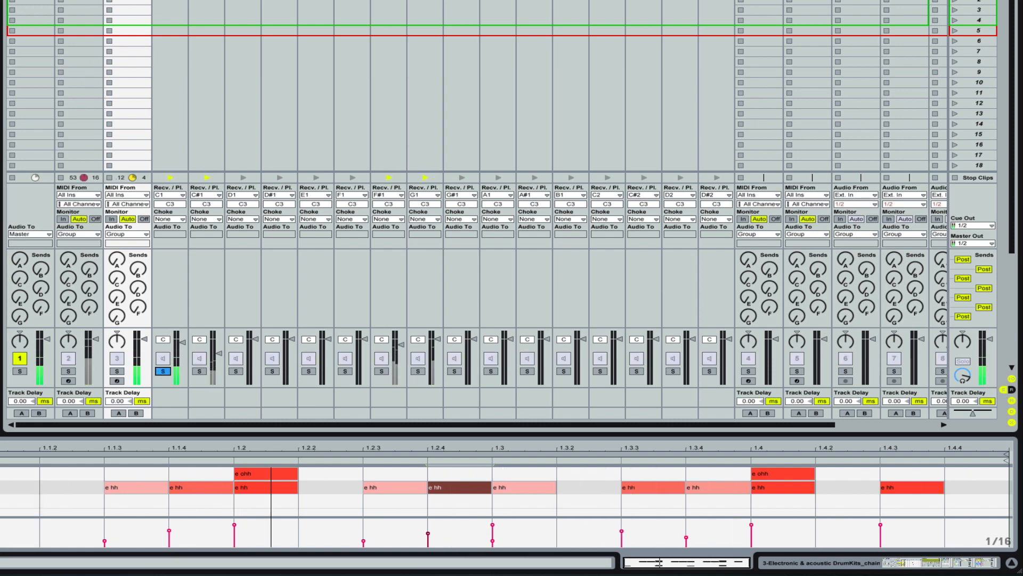
{"action": "double_click", "coordinate": [327, 29]}
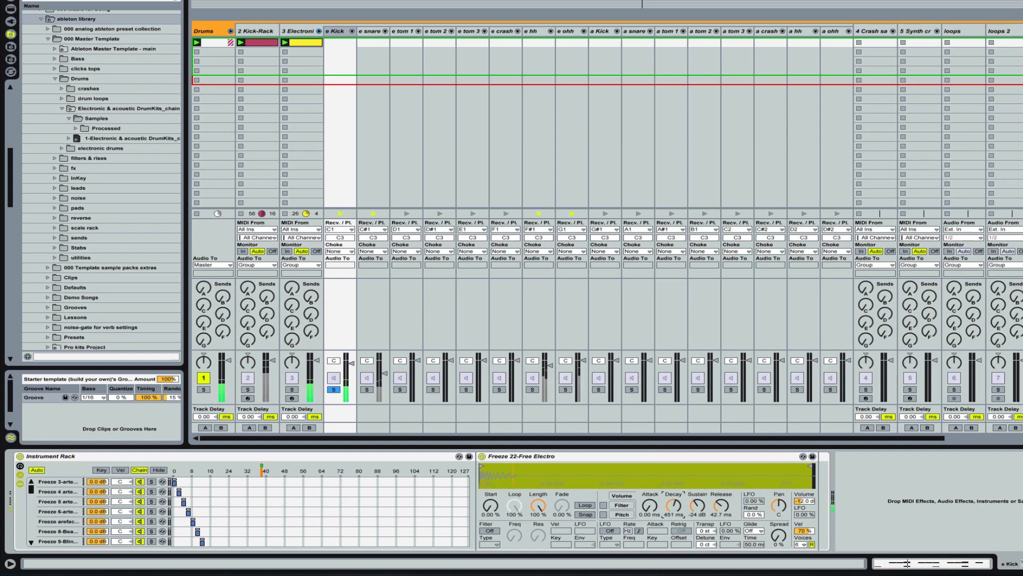
{"action": "left_click_drag", "start_coordinate": [675, 505], "coordinate": [675, 504]}
{"action": "left_click", "coordinate": [335, 390]}
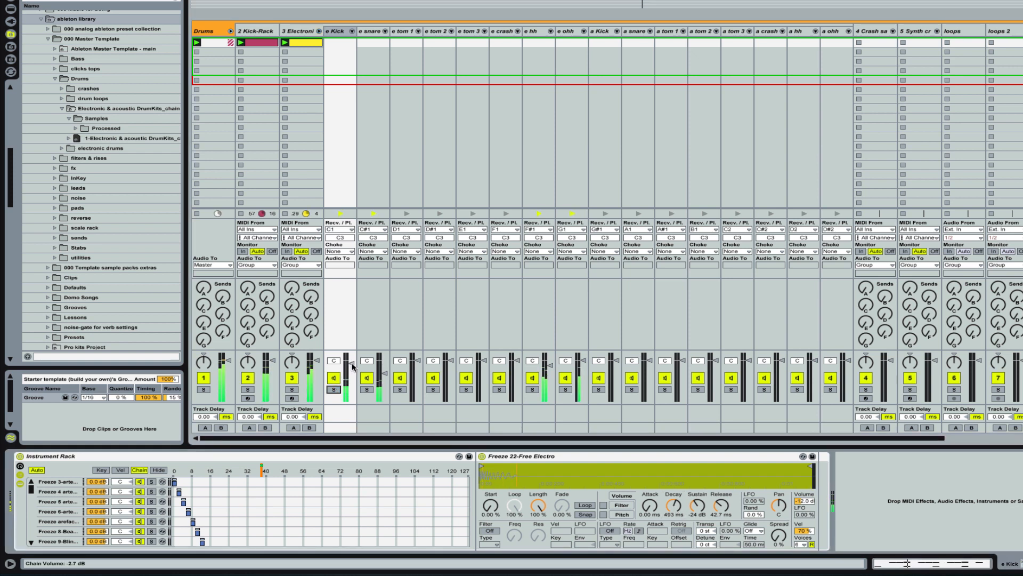
{"action": "left_click_drag", "start_coordinate": [352, 366], "coordinate": [352, 364]}
Step: Collapse the Electronic track's drum pad chains in the mixer, keeping the Drums group expanded
{"action": "left_click", "coordinate": [261, 33]}
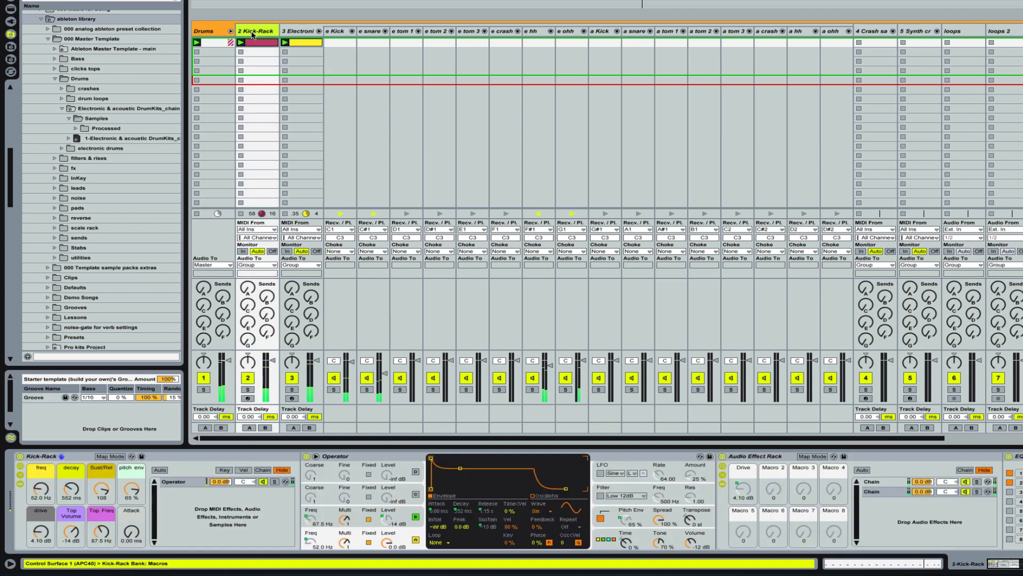
{"action": "left_click", "coordinate": [231, 31]}
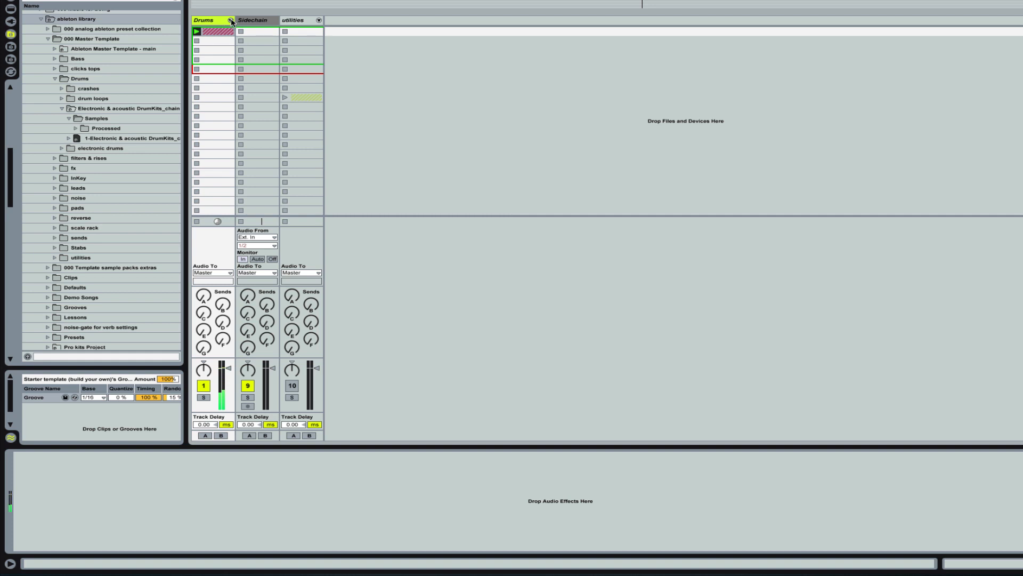
{"action": "left_click", "coordinate": [231, 20]}
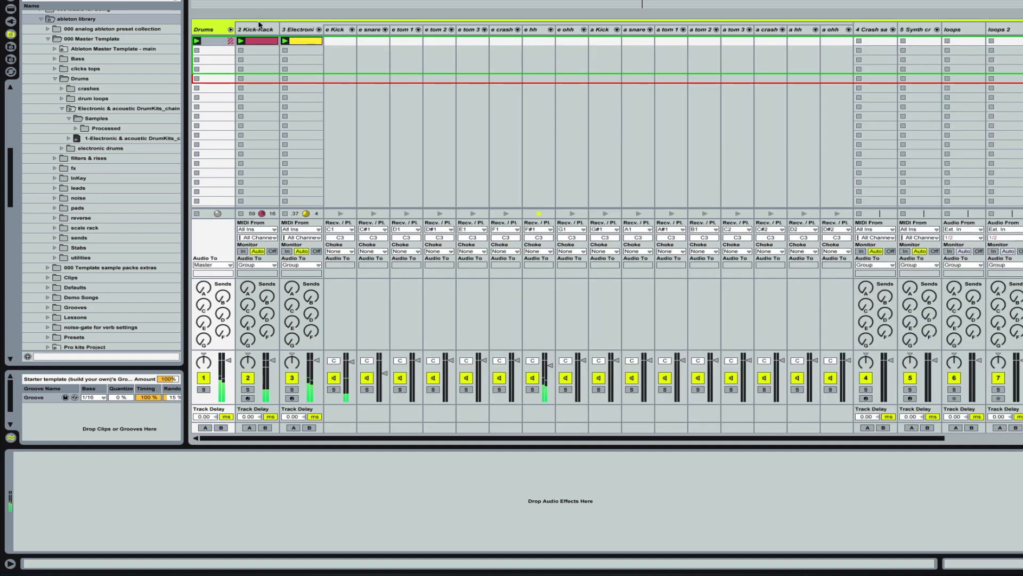
{"action": "left_click", "coordinate": [319, 29]}
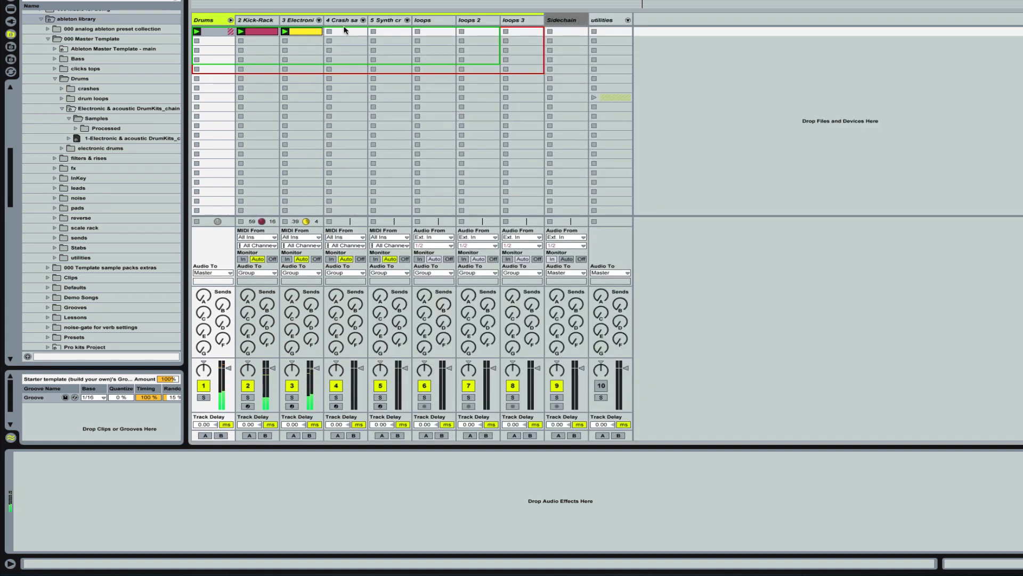
Step: Select the loops track and expand the tambourine drum loops set tabourine.als in the library down to its 1-Audio clips
{"action": "left_click", "coordinate": [437, 20]}
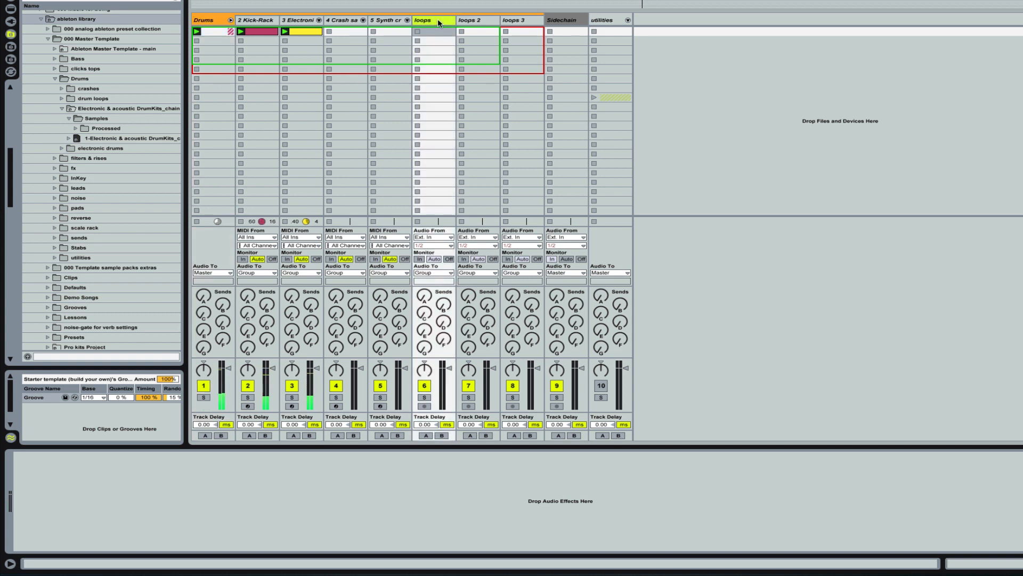
{"action": "left_click", "coordinate": [62, 99]}
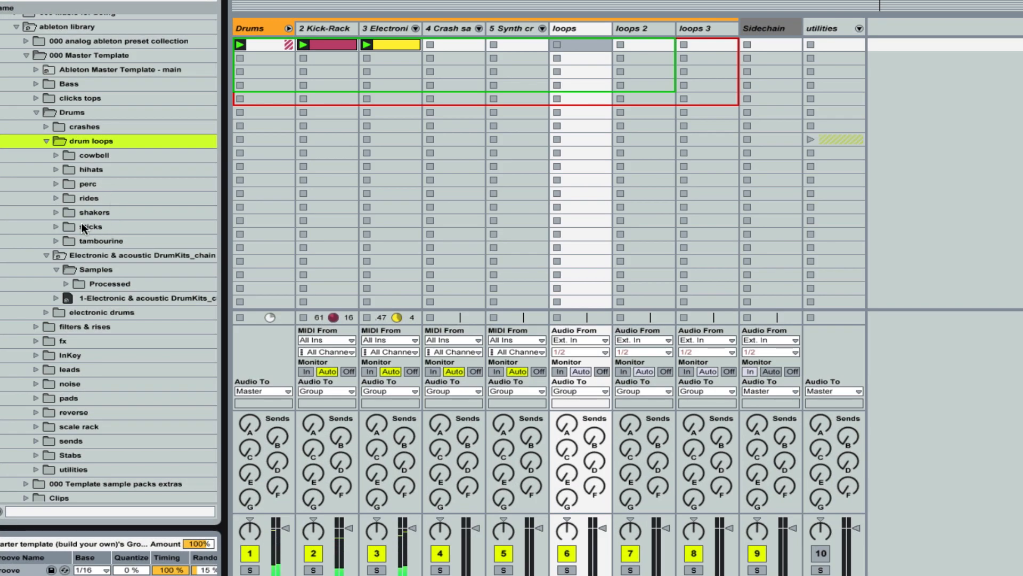
{"action": "left_click", "coordinate": [46, 254]}
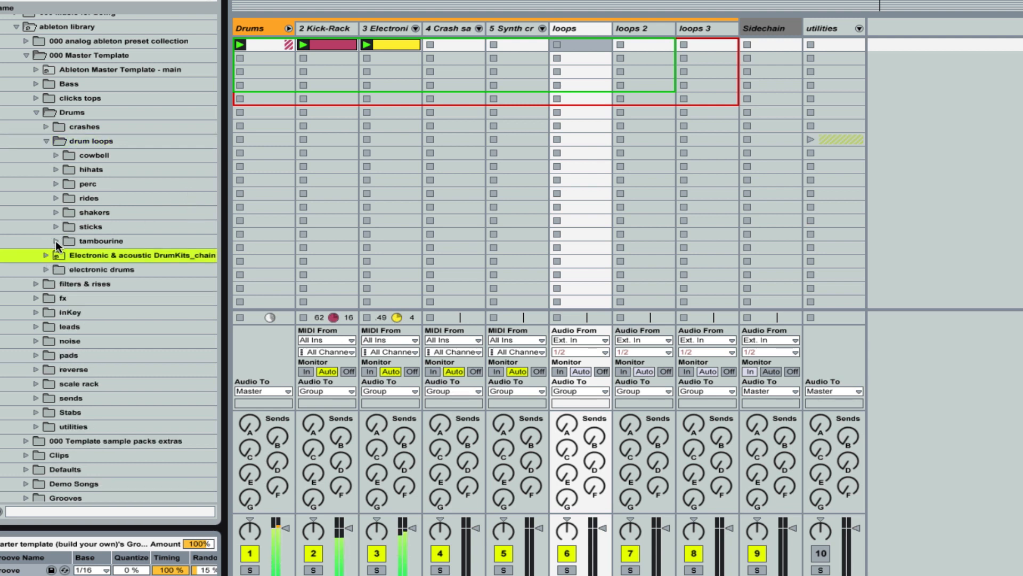
{"action": "left_click", "coordinate": [55, 241]}
{"action": "left_click", "coordinate": [63, 254]}
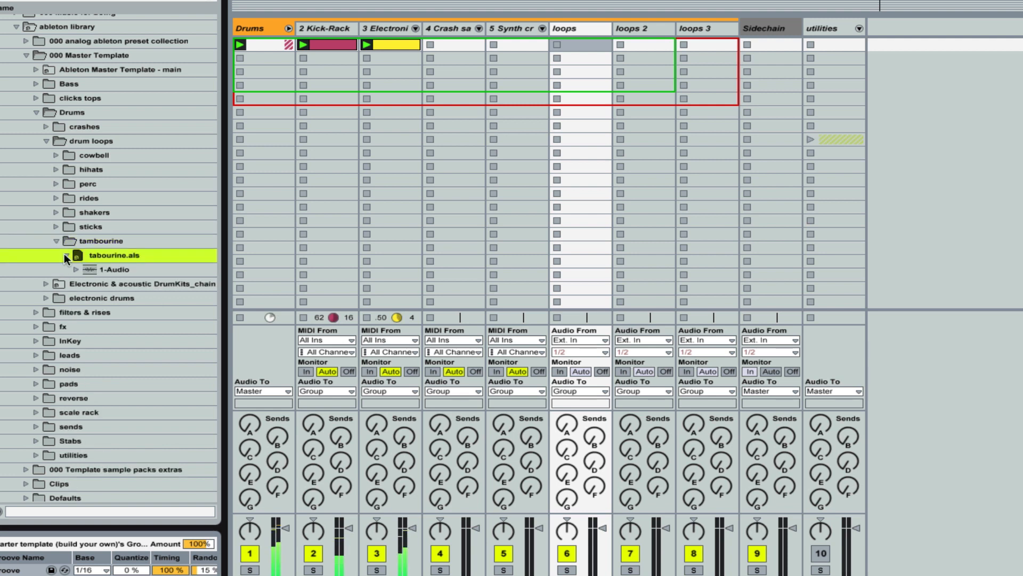
{"action": "left_click", "coordinate": [64, 254]}
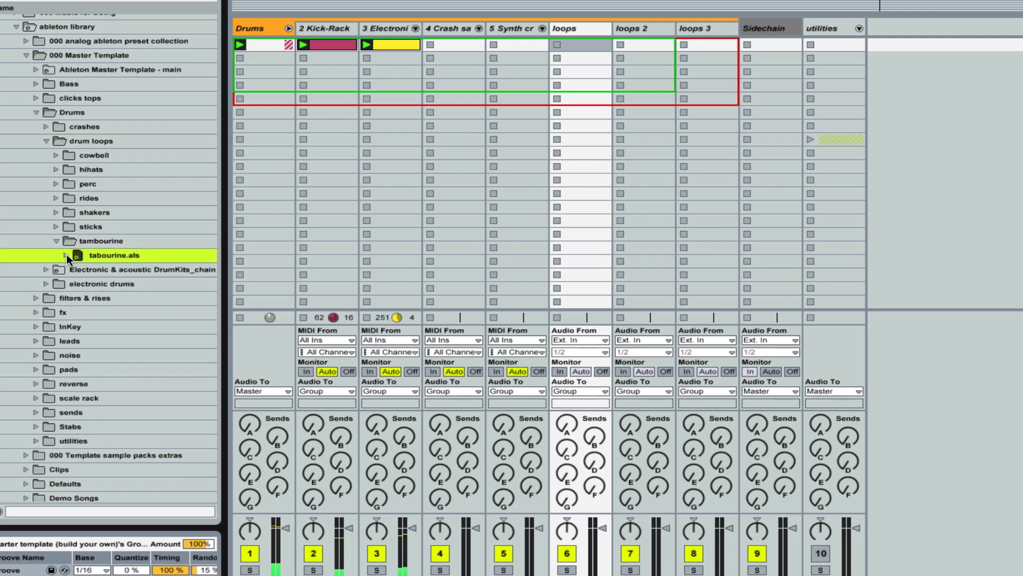
{"action": "left_click", "coordinate": [66, 254]}
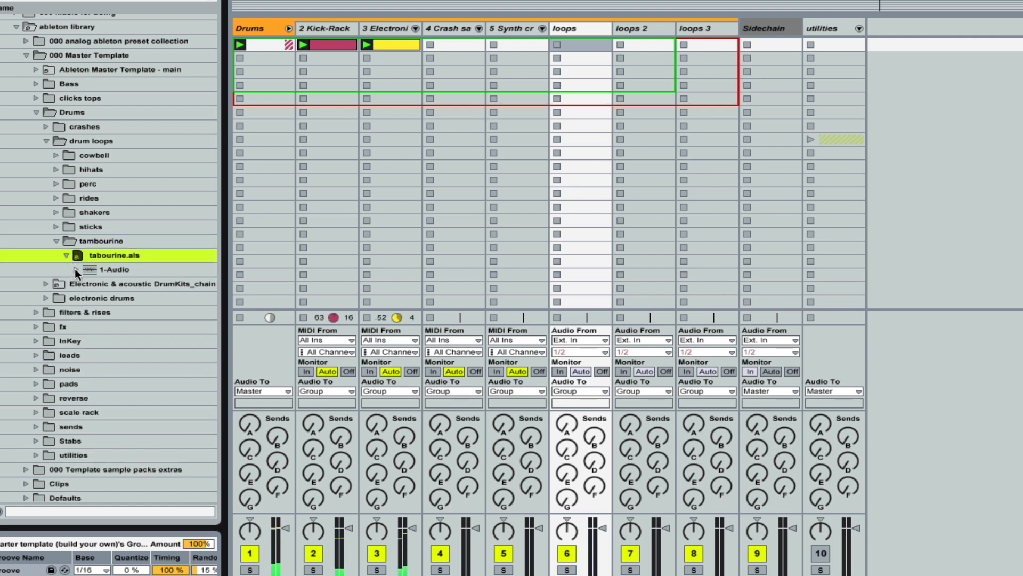
{"action": "left_click", "coordinate": [74, 270]}
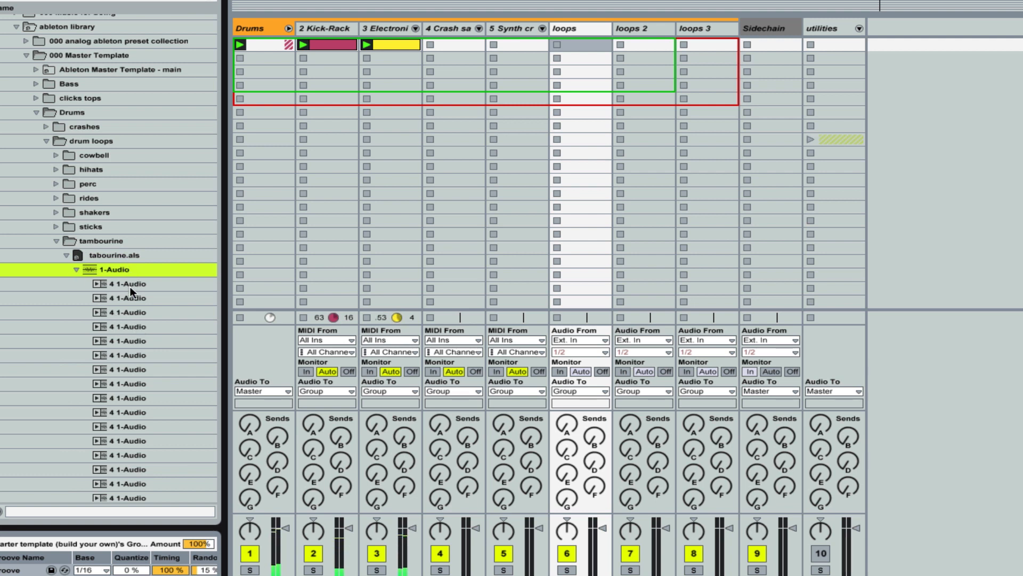
Step: Load the first eleven tambourine clips from 1-Audio into the loops track, starting at the first clip slot
{"action": "scroll", "coordinate": [127, 284], "scroll_direction": "down", "scroll_amount": 3}
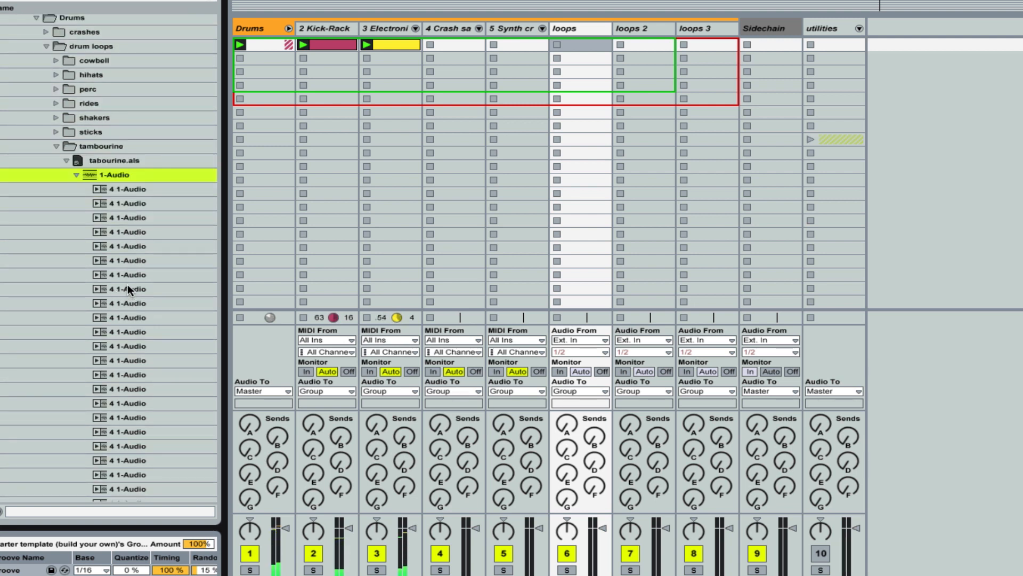
{"action": "left_click", "coordinate": [125, 190]}
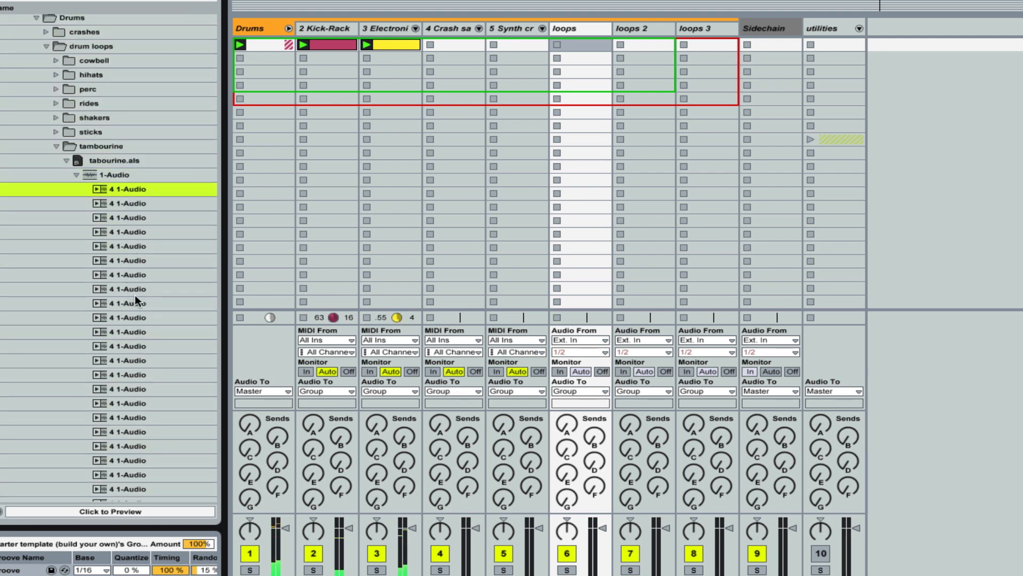
{"action": "left_click", "coordinate": [136, 331], "text": "shift"}
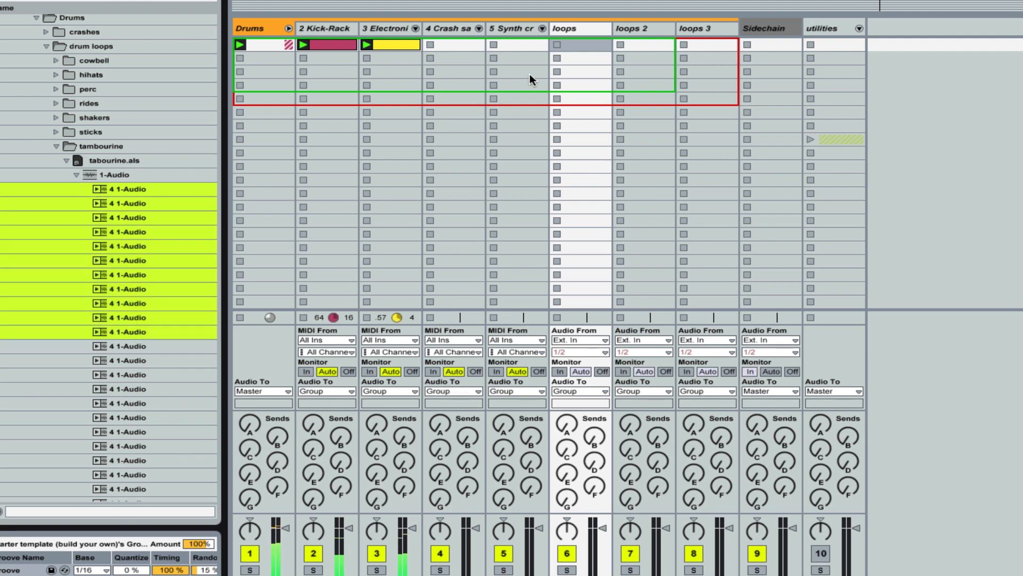
{"action": "left_click_drag", "start_coordinate": [604, 53], "coordinate": [600, 53]}
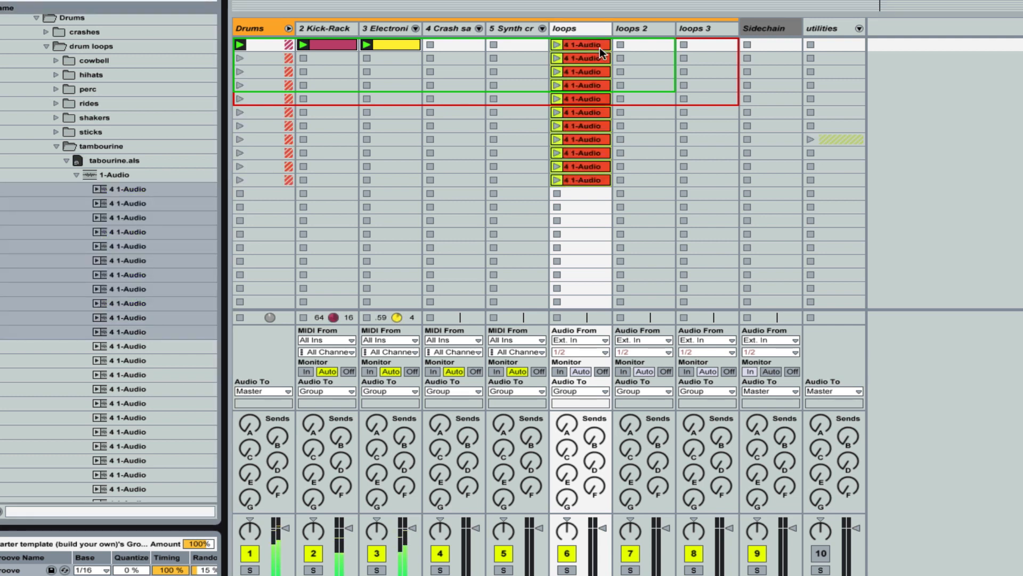
Step: Audition the first three tambourine clips on the loops track one after another with the drum groove
{"action": "left_click", "coordinate": [557, 45]}
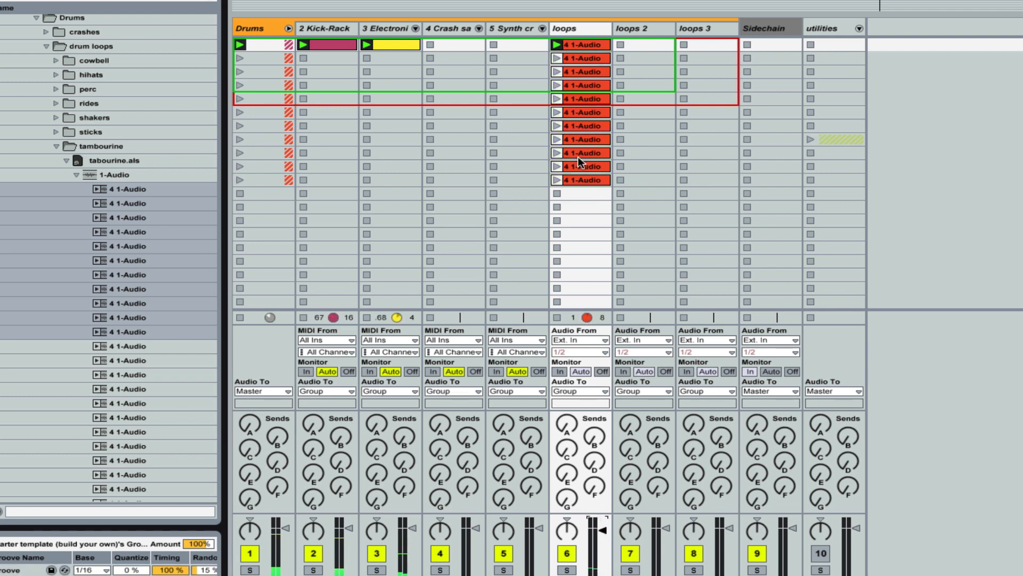
{"action": "left_click", "coordinate": [557, 58]}
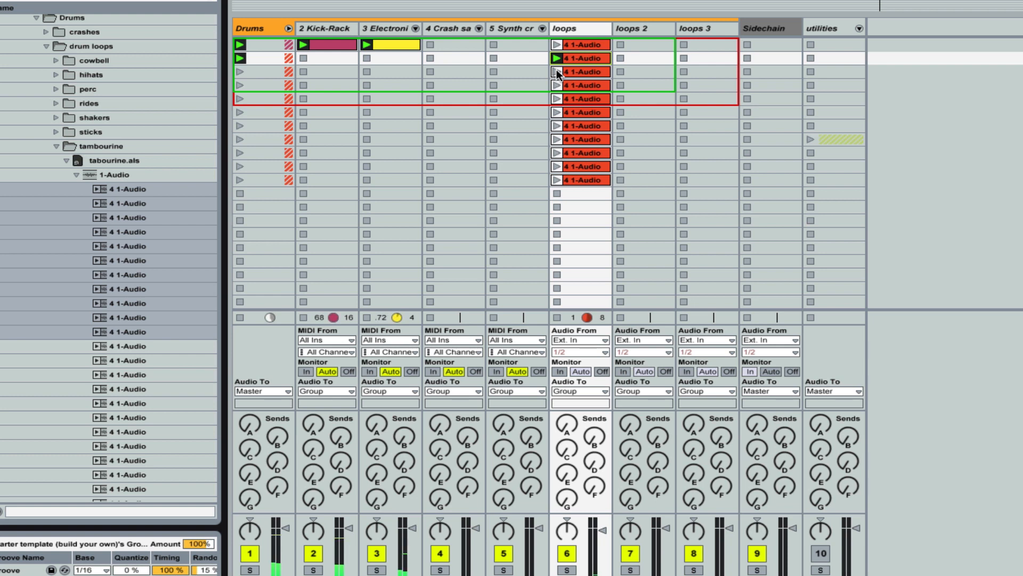
{"action": "left_click", "coordinate": [557, 72]}
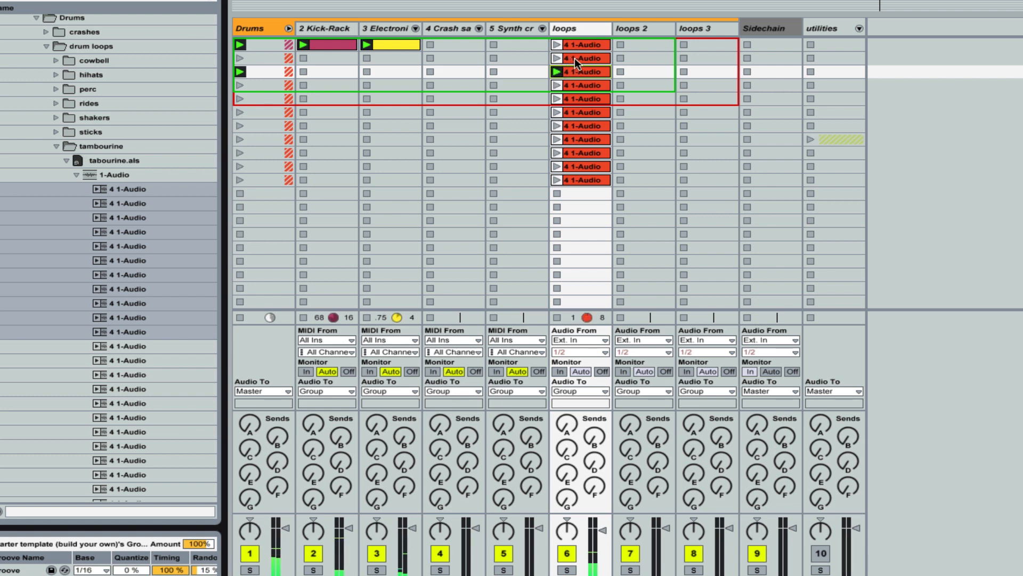
Step: Delete the first two tambourine clips from the loops track
{"action": "left_click", "coordinate": [575, 58]}
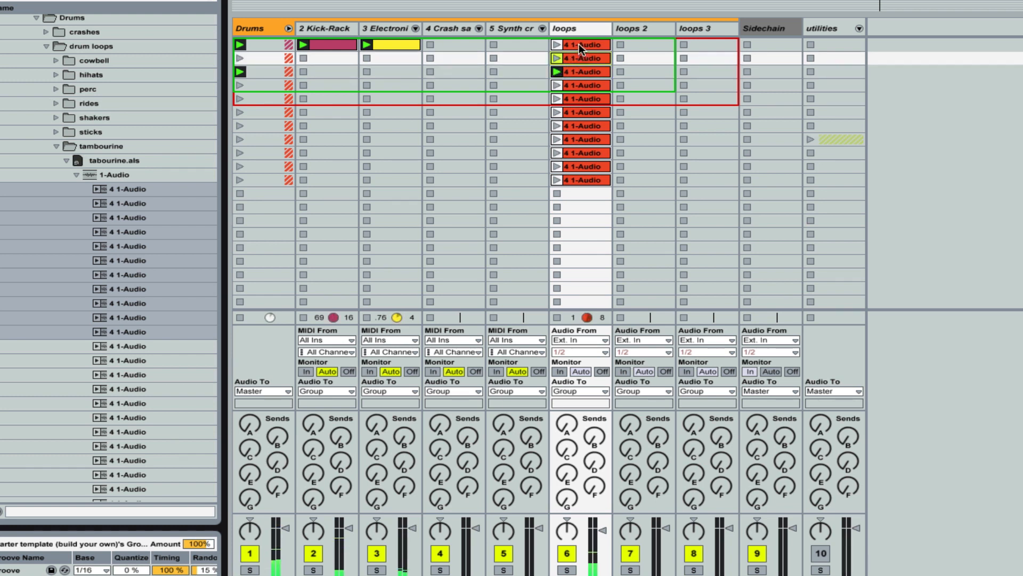
{"action": "left_click", "coordinate": [579, 44]}
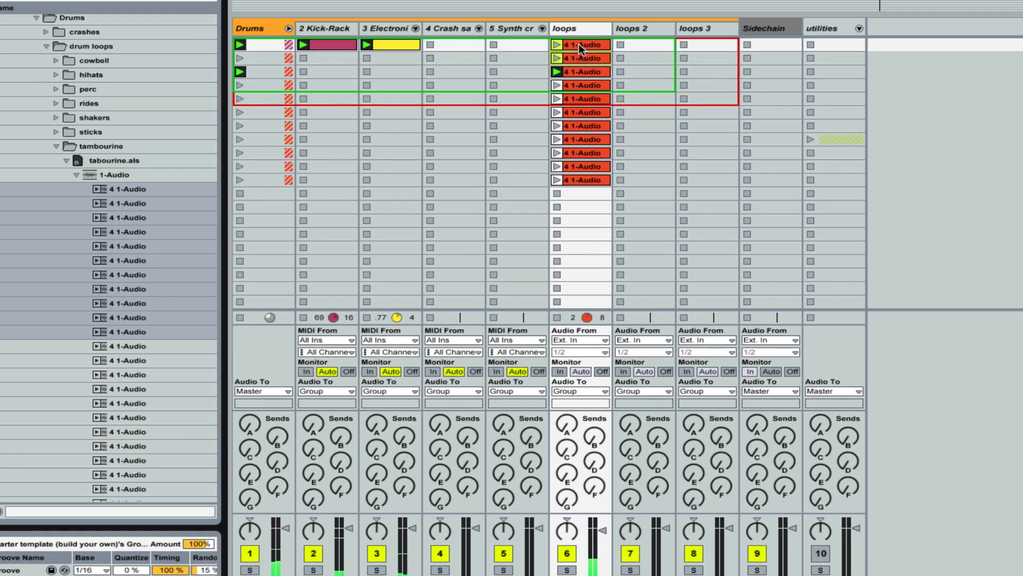
{"action": "key", "text": "Delete"}
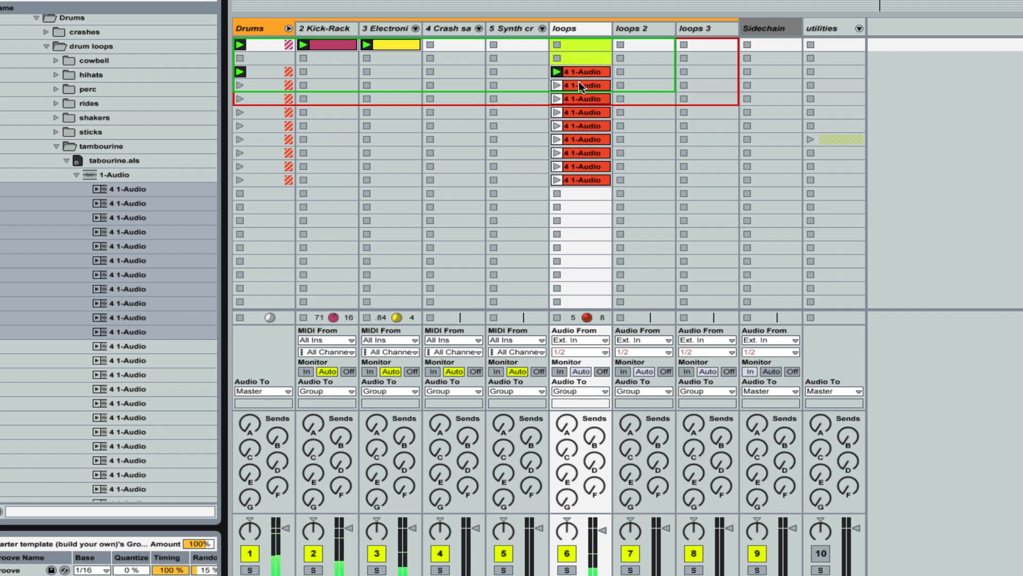
Step: Delete the loops track's clips below the third slot, and move the remaining tambourine clip to the first slot and launch it
{"action": "left_click", "coordinate": [580, 82]}
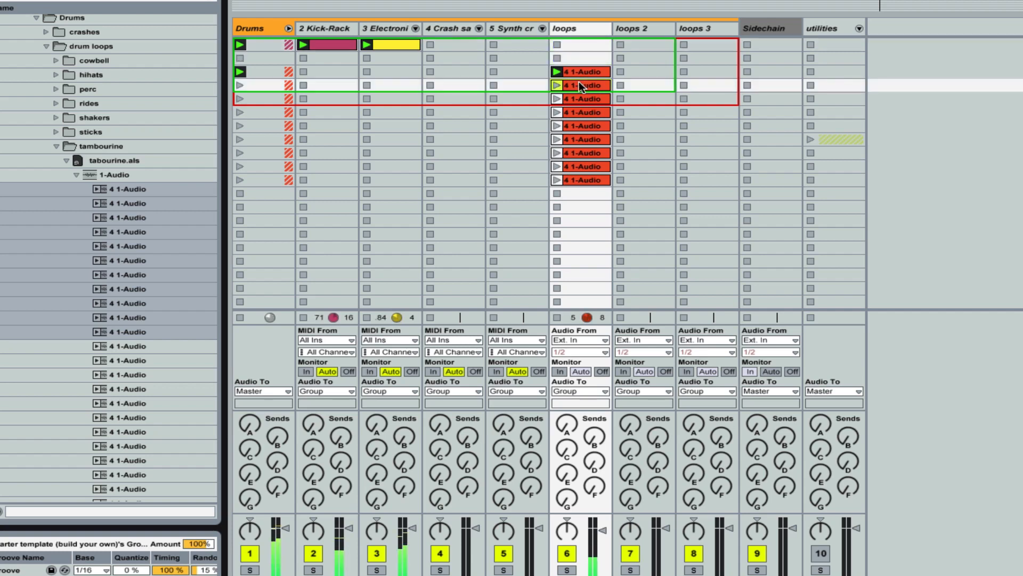
{"action": "left_click", "coordinate": [588, 180], "text": "shift"}
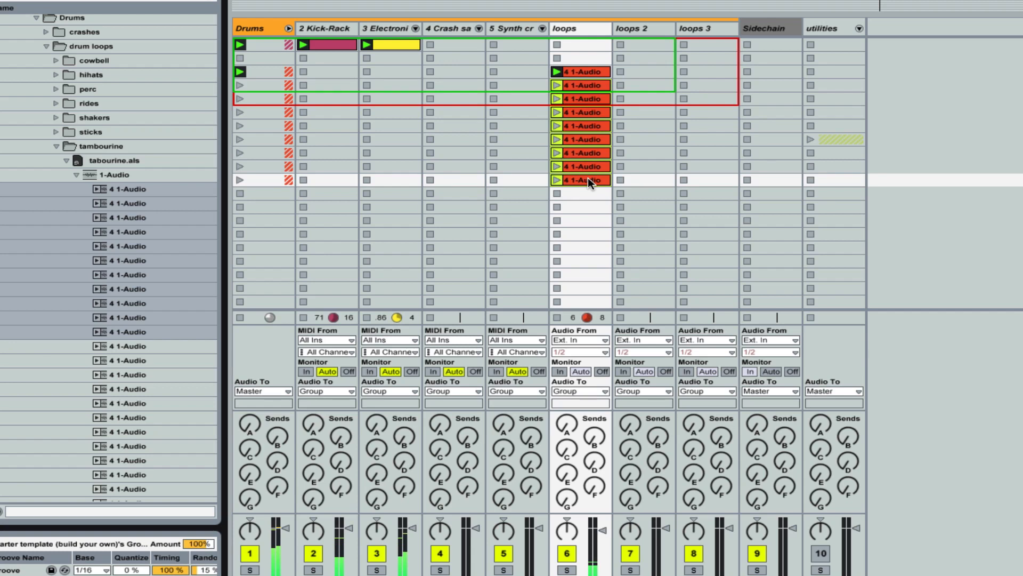
{"action": "left_click_drag", "start_coordinate": [587, 178], "coordinate": [584, 40]}
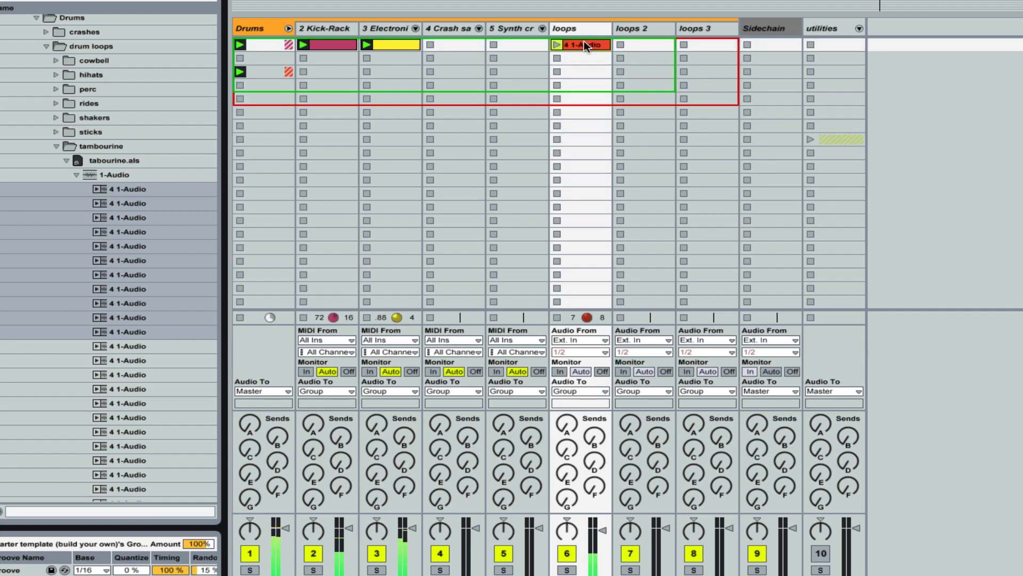
{"action": "left_click", "coordinate": [556, 45]}
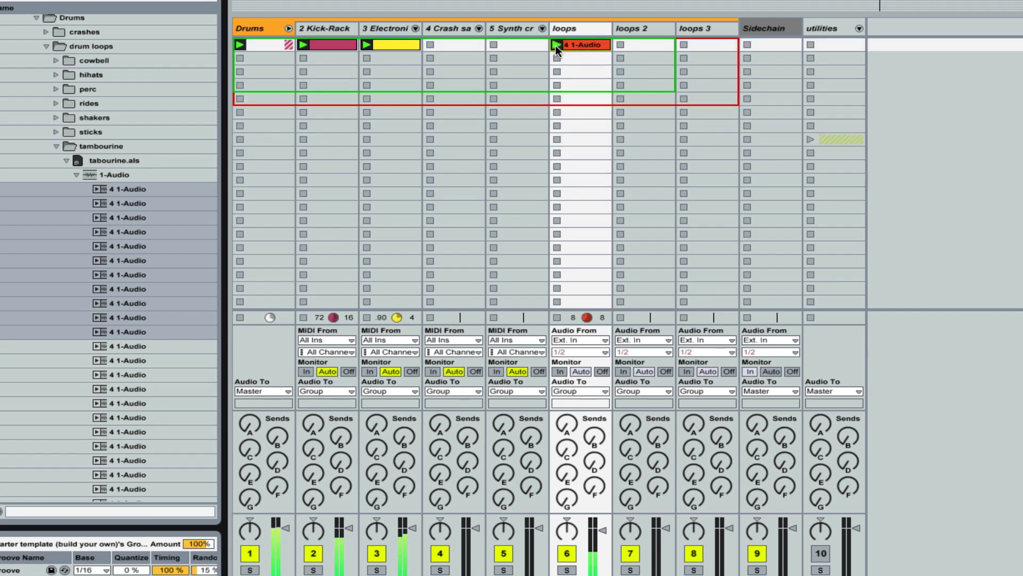
Step: Collapse the tambourine folder and expand the shakers drum loops set shakers.als down to its 1-Audio clips
{"action": "left_click", "coordinate": [55, 146]}
{"action": "scroll", "coordinate": [111, 131], "scroll_direction": "up", "scroll_amount": 1}
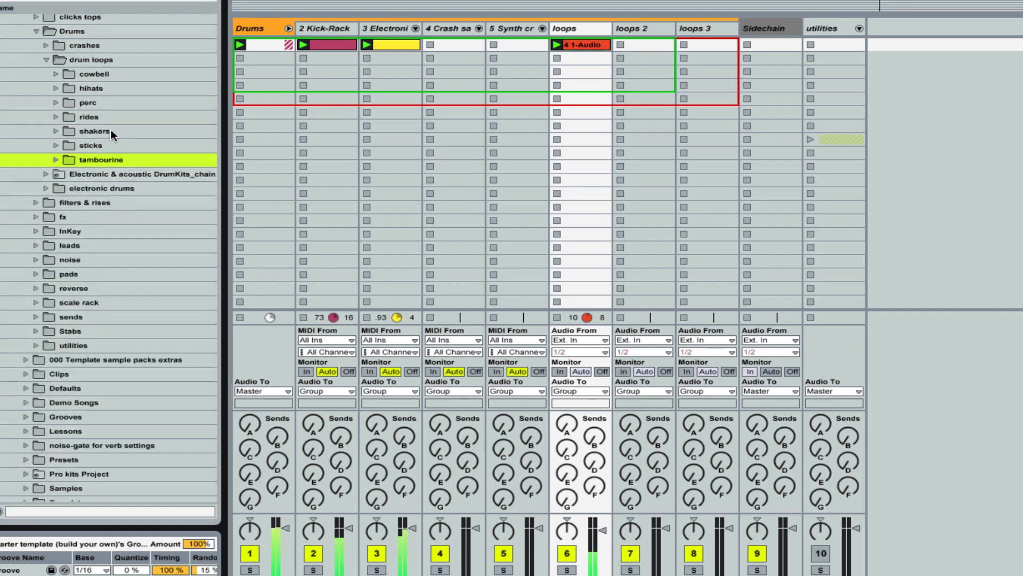
{"action": "left_click", "coordinate": [55, 131]}
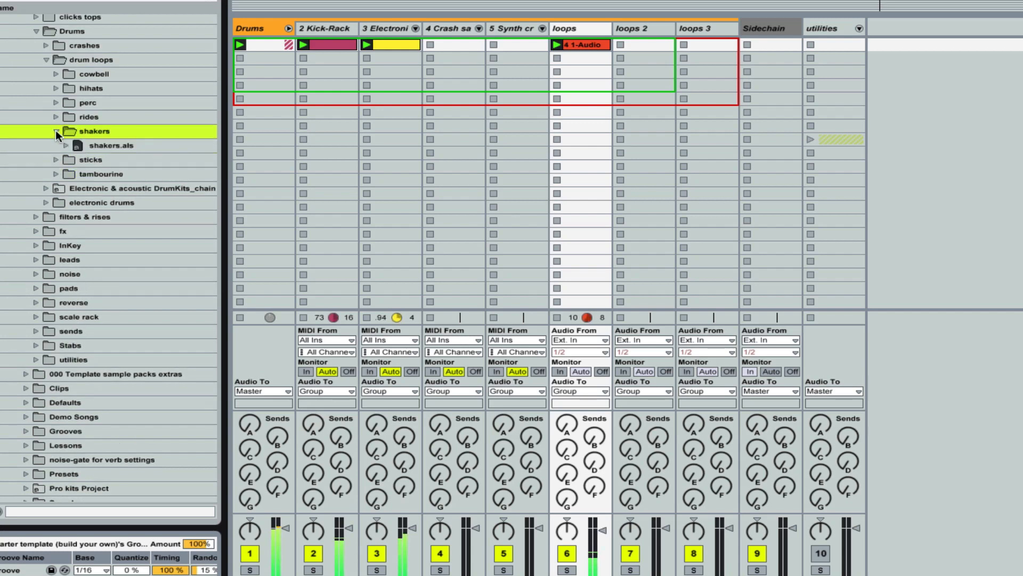
{"action": "left_click", "coordinate": [64, 144]}
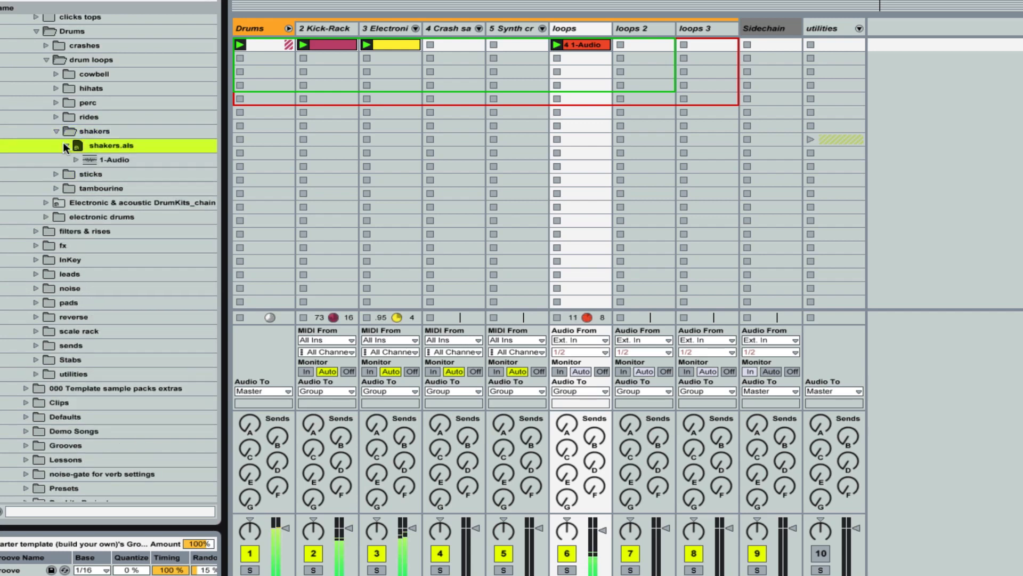
{"action": "left_click", "coordinate": [75, 160]}
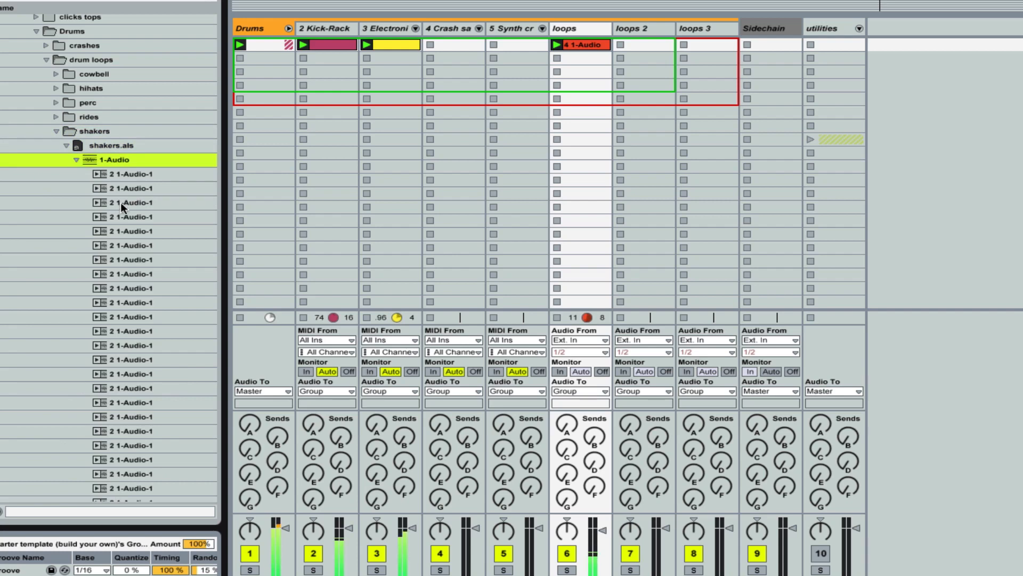
{"action": "scroll", "coordinate": [139, 245], "scroll_direction": "down", "scroll_amount": 4}
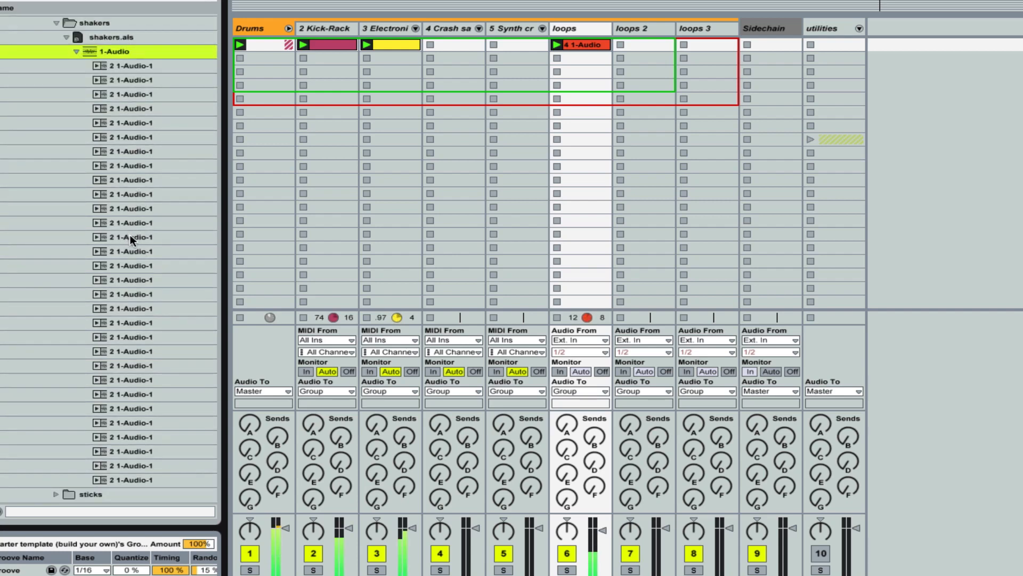
Step: Load a block of ten consecutive shaker clips from shakers.als onto the loops 2 track from its first slot and launch the first one
{"action": "left_click", "coordinate": [129, 236]}
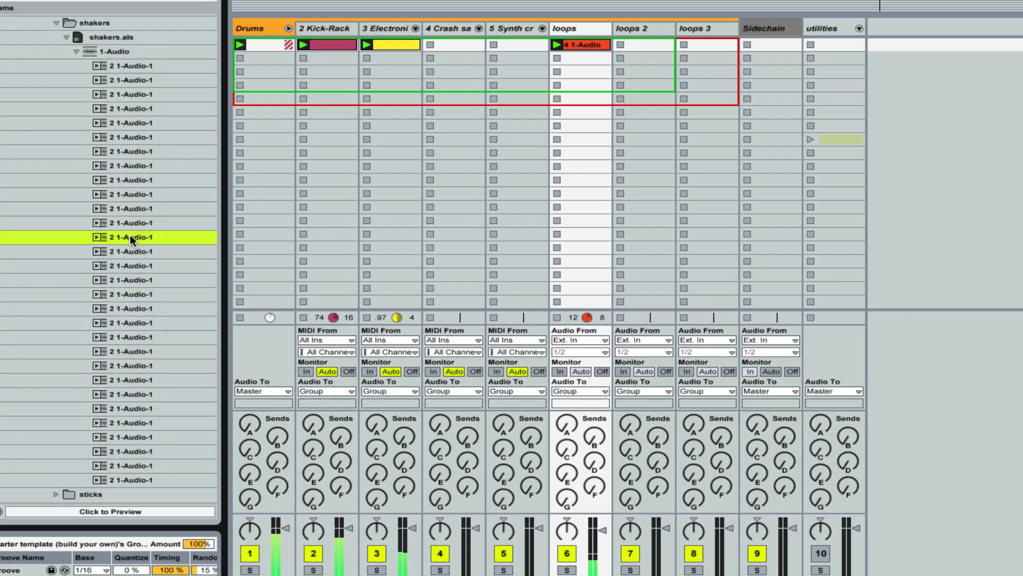
{"action": "left_click", "coordinate": [136, 365], "text": "shift"}
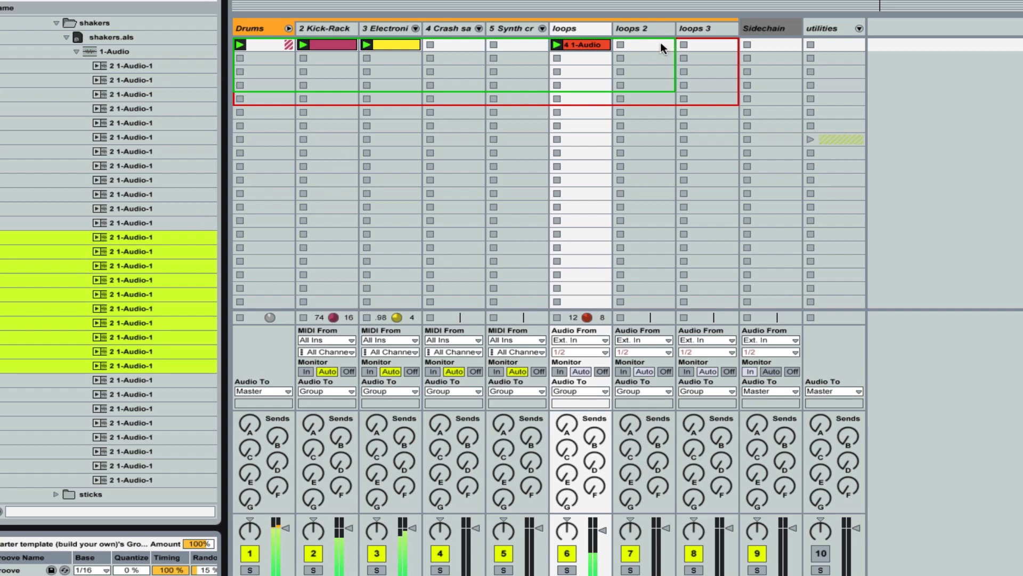
{"action": "left_click_drag", "start_coordinate": [661, 43], "coordinate": [620, 47]}
{"action": "left_click", "coordinate": [620, 45]}
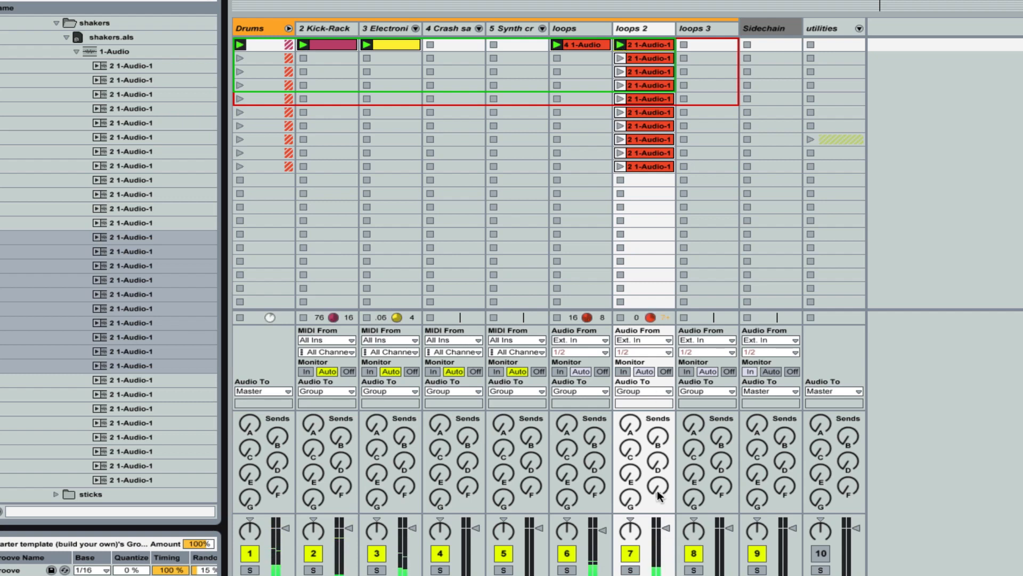
Step: Audition the second to seventh shaker clips on loops 2 in turn, raising the track's volume slightly while the third one plays
{"action": "left_click", "coordinate": [619, 59]}
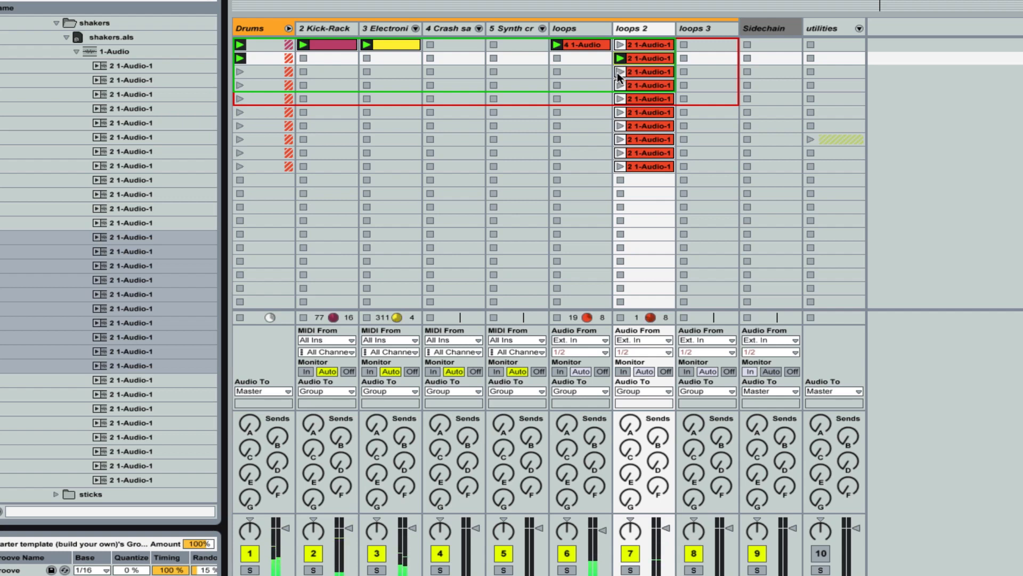
{"action": "left_click", "coordinate": [619, 73]}
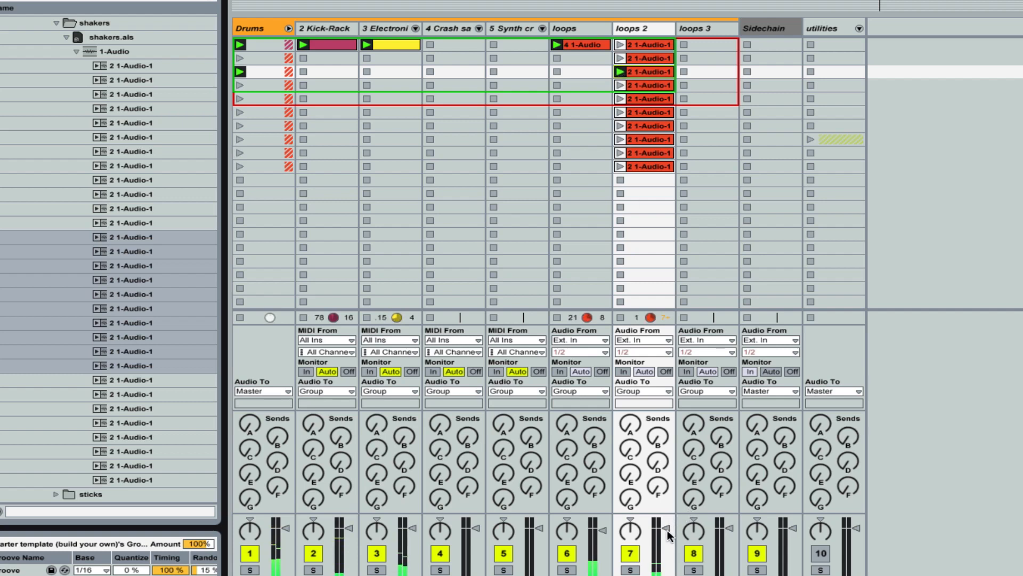
{"action": "left_click_drag", "start_coordinate": [667, 530], "coordinate": [667, 524]}
{"action": "left_click", "coordinate": [619, 85]}
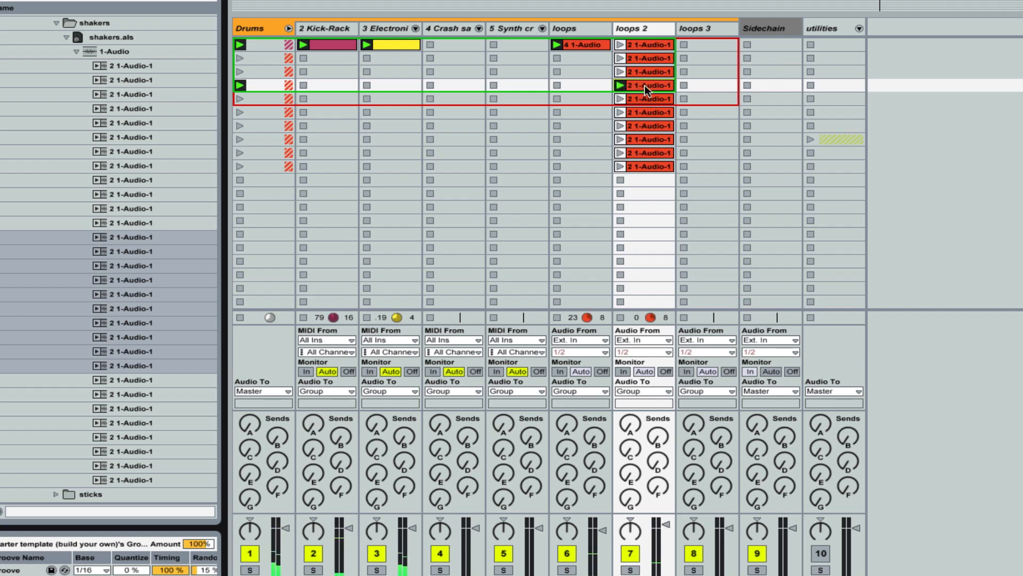
{"action": "left_click", "coordinate": [619, 98]}
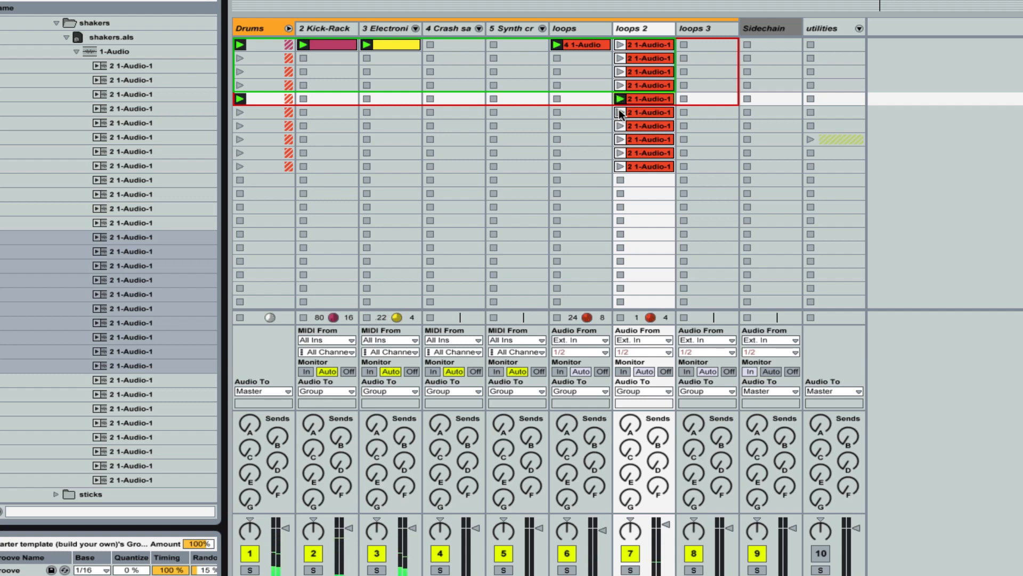
{"action": "left_click", "coordinate": [619, 112]}
{"action": "left_click", "coordinate": [620, 125]}
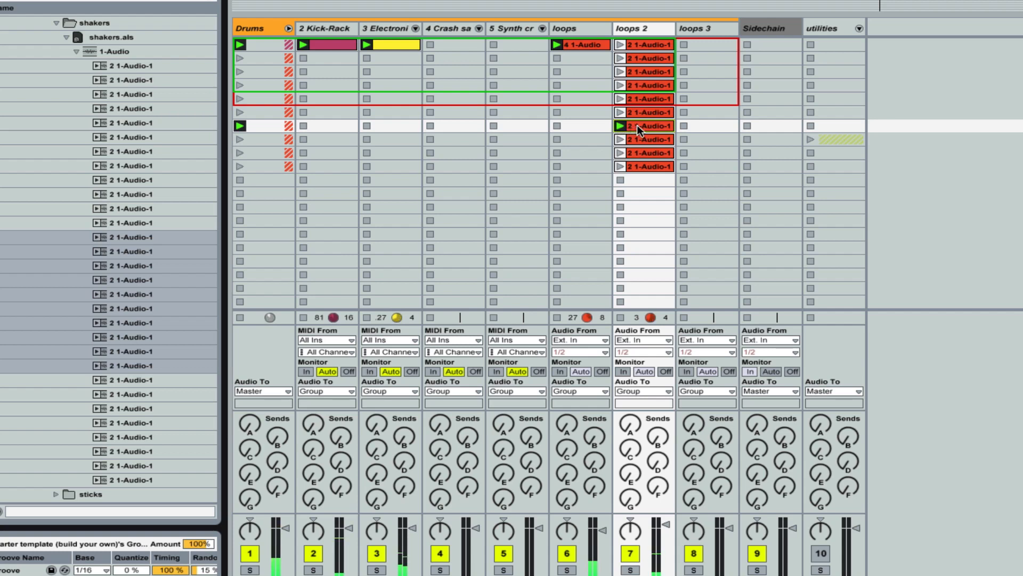
Step: Move the seventh shaker clip to the first slot of loops 3 and launch the third clip on loops 2 alongside it
{"action": "left_click_drag", "start_coordinate": [640, 125], "coordinate": [713, 43]}
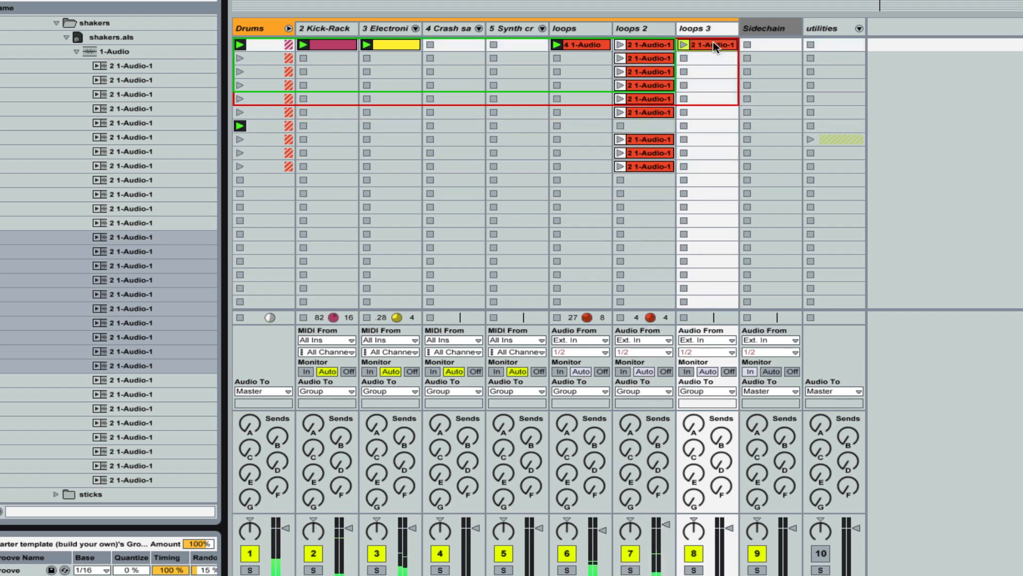
{"action": "left_click", "coordinate": [620, 71]}
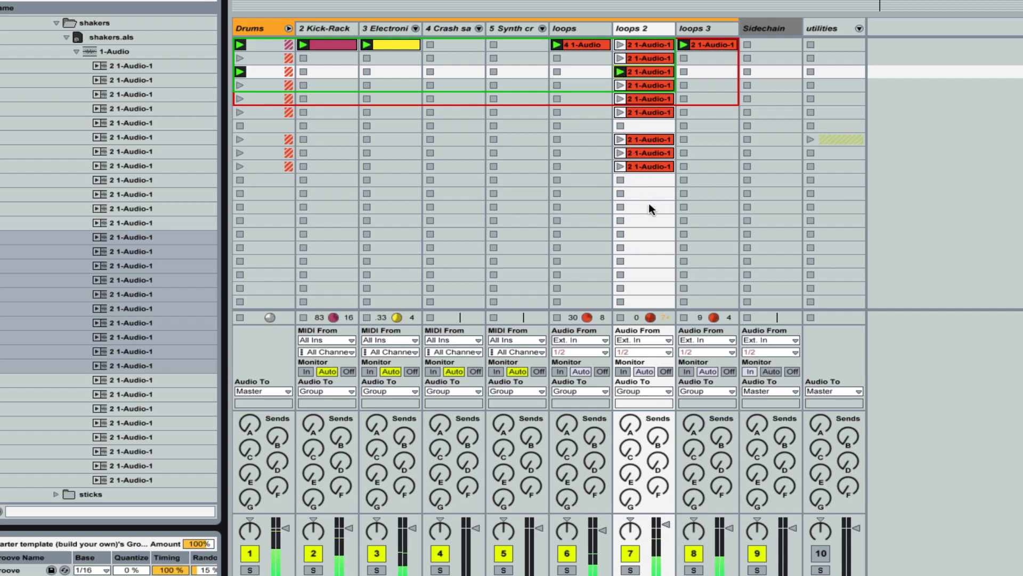
Step: Delete every loops 2 clip except the third, and move that remaining clip to the track's first slot
{"action": "left_click_drag", "start_coordinate": [648, 193], "coordinate": [648, 85]}
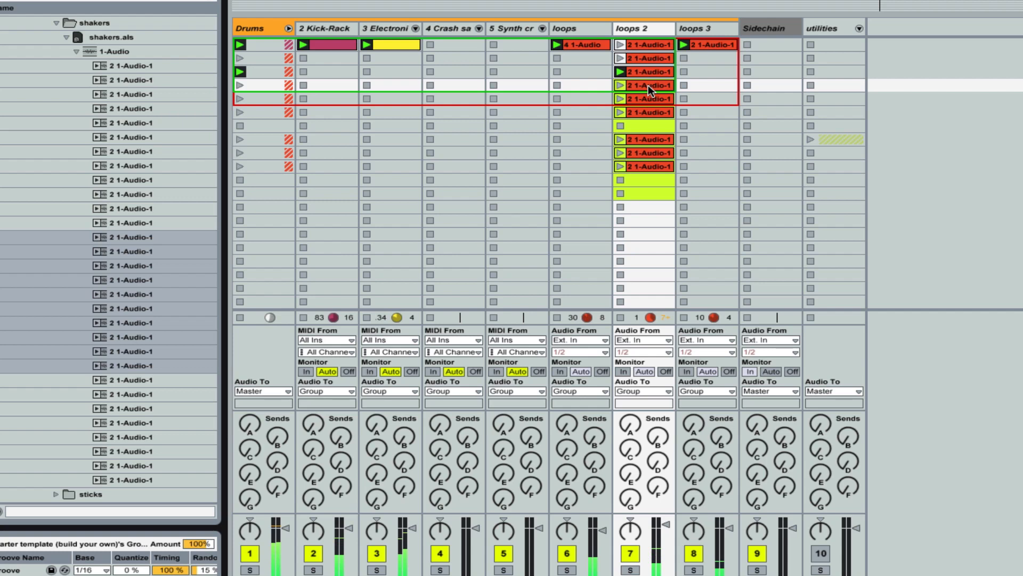
{"action": "key", "text": "Delete"}
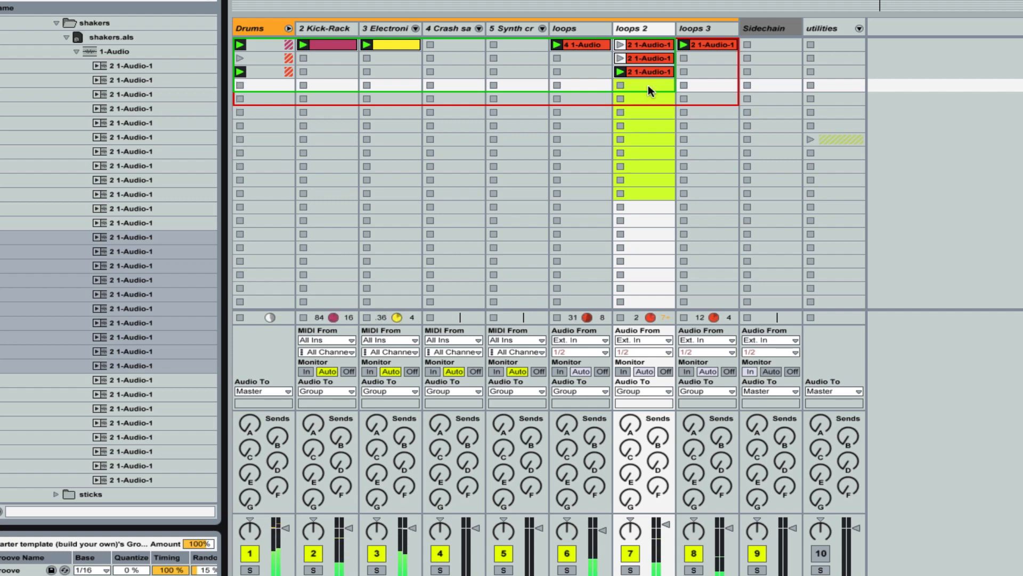
{"action": "left_click", "coordinate": [641, 45]}
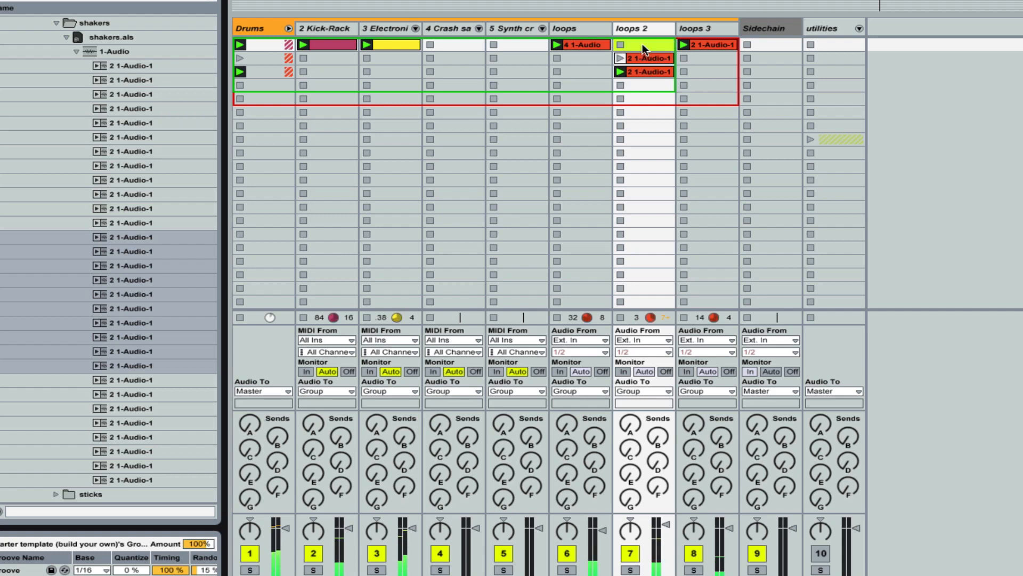
{"action": "left_click_drag", "start_coordinate": [642, 43], "coordinate": [642, 46]}
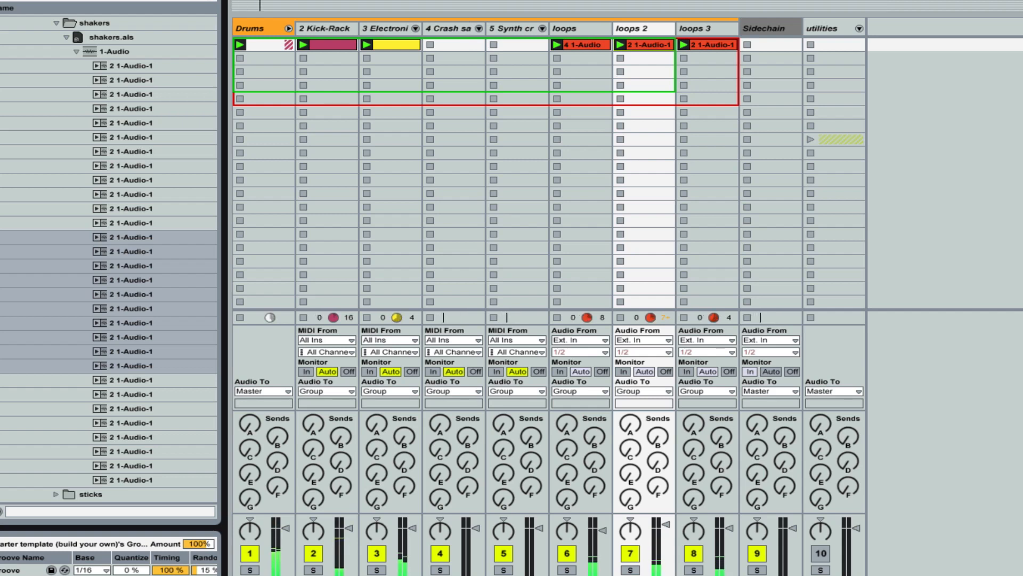
Step: Solo loops 2 and loops 3 one after the other to compare the shakers, and raise the loops 3 volume slightly
{"action": "left_click", "coordinate": [630, 569]}
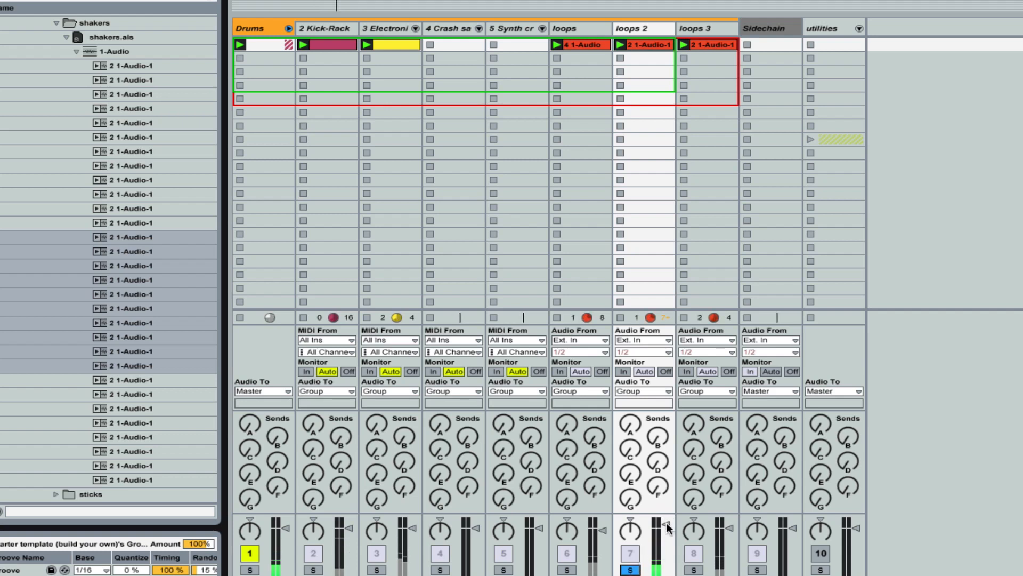
{"action": "left_click", "coordinate": [693, 570]}
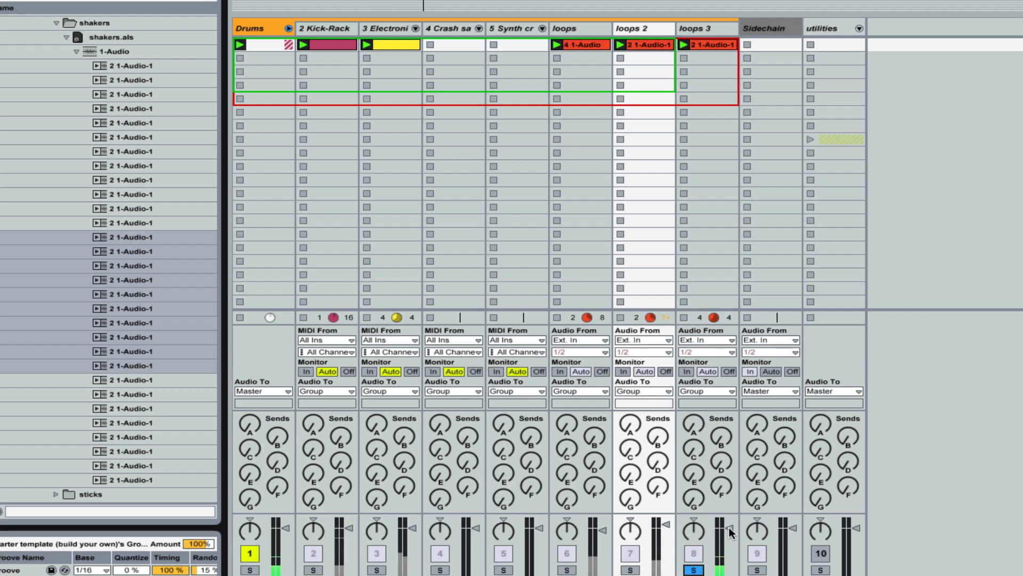
{"action": "left_click_drag", "start_coordinate": [729, 527], "coordinate": [729, 523]}
Step: Lower the loops 2 volume to -6.0 dB and check it soloed and within the full drum mix
{"action": "left_click_drag", "start_coordinate": [666, 524], "coordinate": [666, 548]}
{"action": "left_click", "coordinate": [631, 570]}
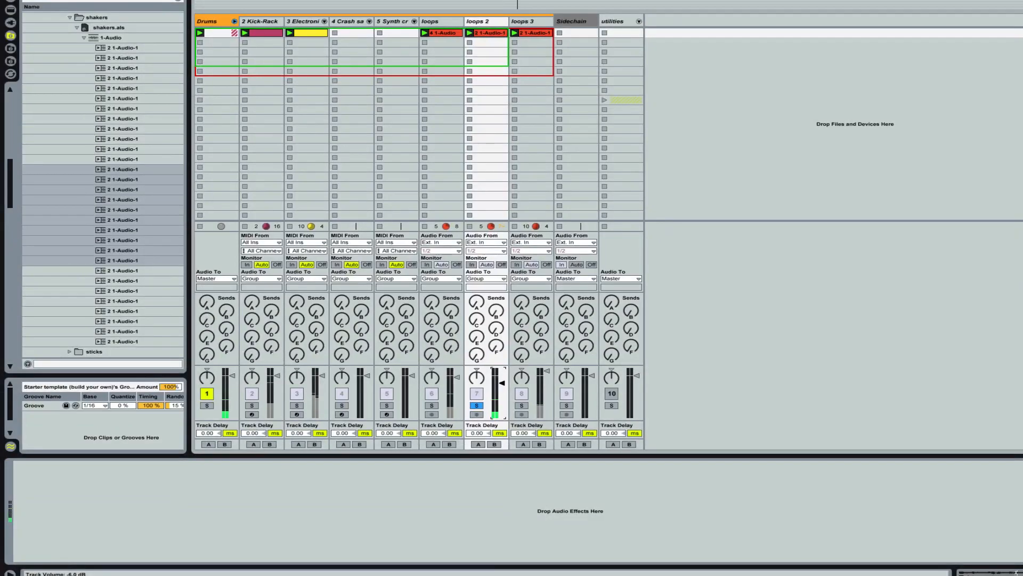
{"action": "left_click", "coordinate": [535, 469]}
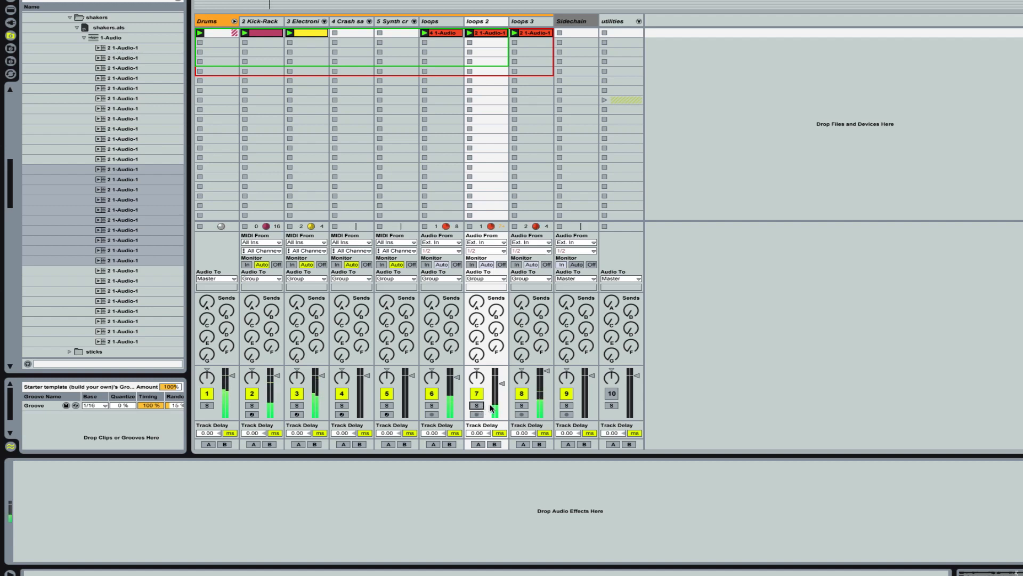
{"action": "left_click", "coordinate": [503, 387]}
{"action": "mouse_move", "coordinate": [502, 407]}
{"action": "left_mouse_down"}
{"action": "mouse_move", "coordinate": [501, 373]}
{"action": "mouse_move", "coordinate": [501, 405]}
{"action": "left_mouse_up"}
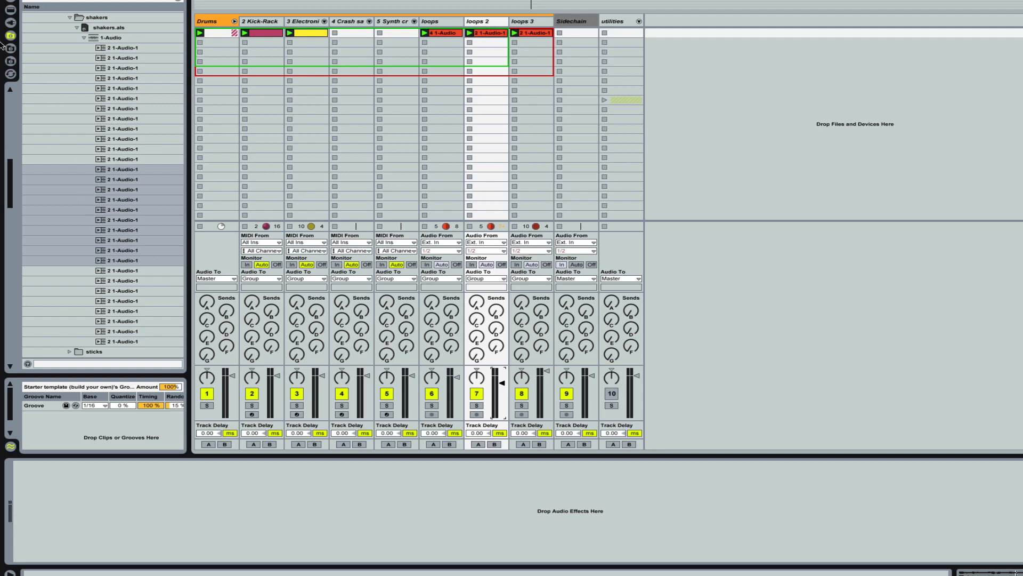
Step: Show the built-in devices in the browser, collapse the Scale presets, and add a Compressor to the loops 2 track
{"action": "left_click", "coordinate": [11, 9]}
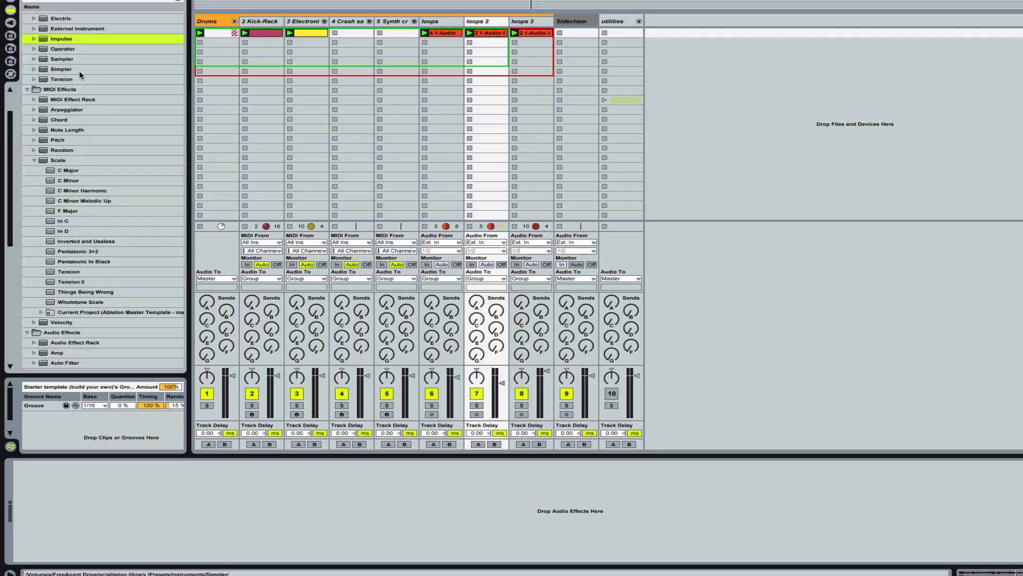
{"action": "left_click", "coordinate": [34, 161]}
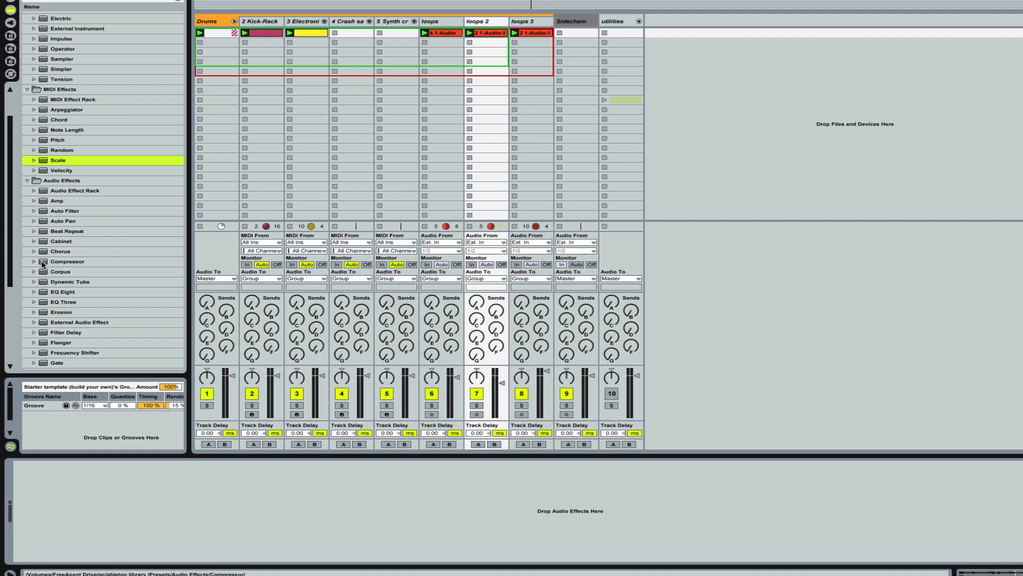
{"action": "mouse_move", "coordinate": [43, 264]}
{"action": "left_mouse_down"}
{"action": "mouse_move", "coordinate": [407, 457]}
{"action": "mouse_move", "coordinate": [408, 488]}
{"action": "left_mouse_up"}
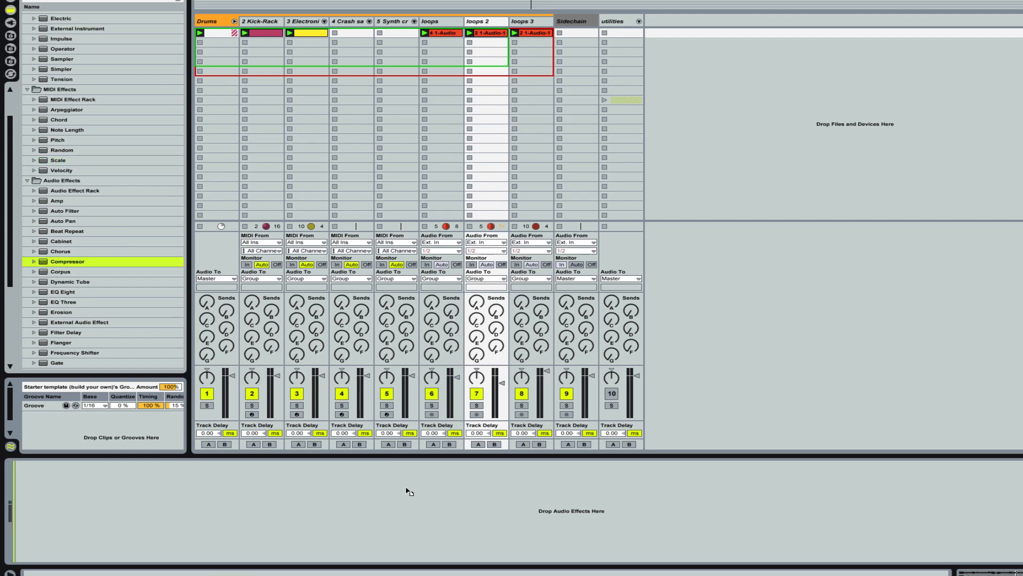
{"action": "left_click_drag", "start_coordinate": [407, 492], "coordinate": [407, 485]}
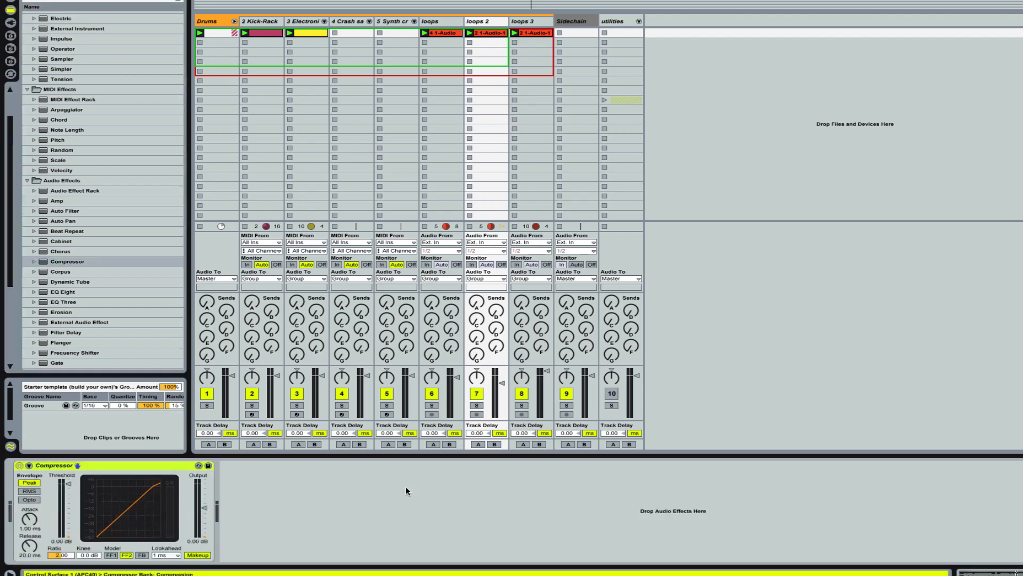
Step: Enable the compressor's sidechain on loops 2 and choose loops 3 as its audio source
{"action": "left_click", "coordinate": [29, 465]}
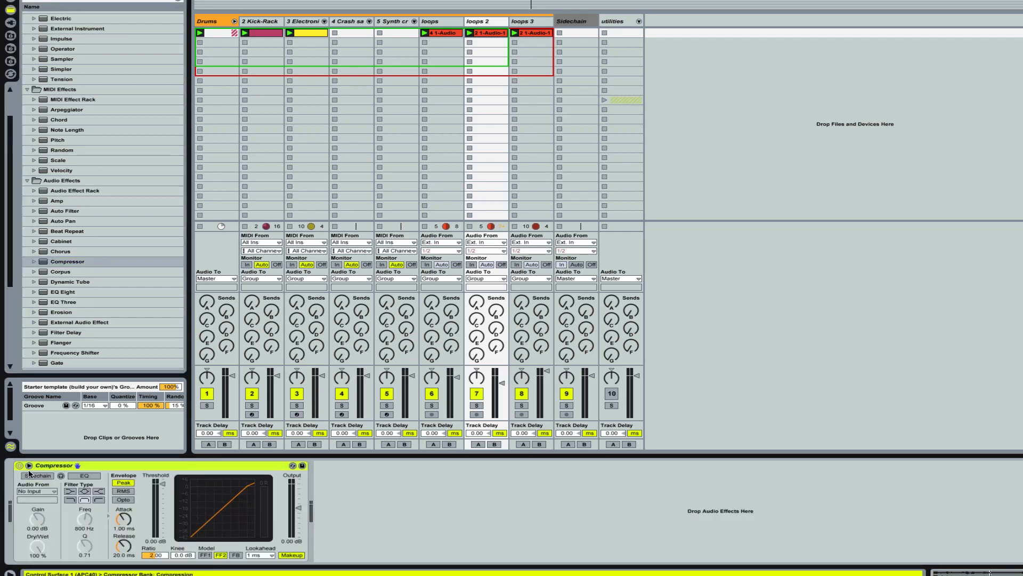
{"action": "left_click", "coordinate": [50, 491]}
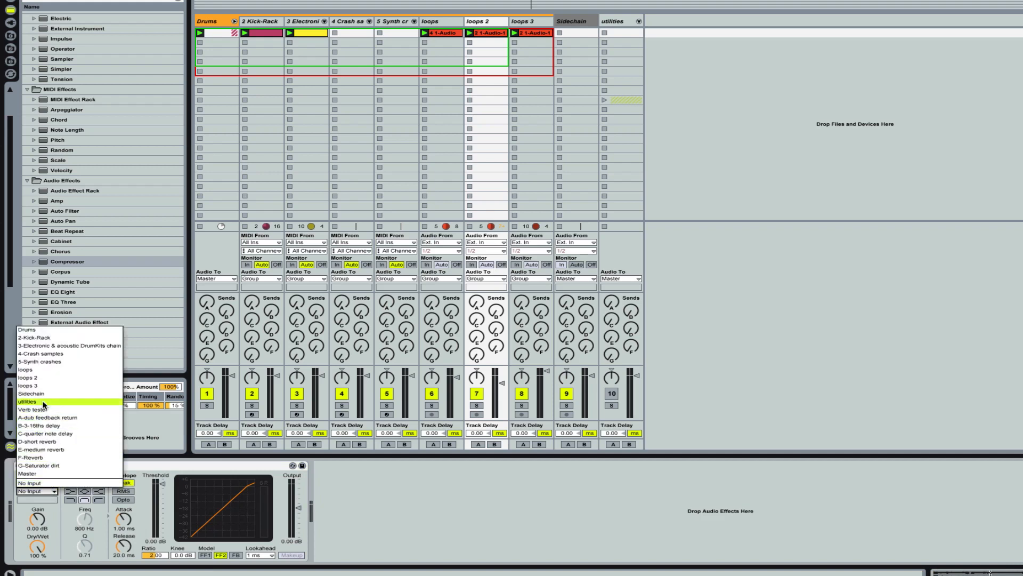
{"action": "left_click", "coordinate": [41, 386]}
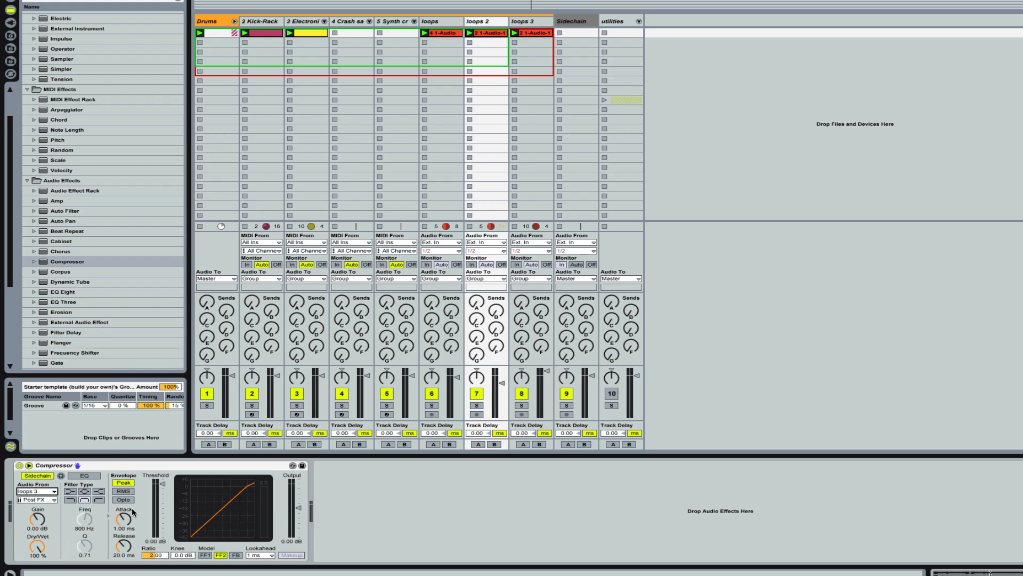
Step: Set the compressor's threshold to -35.2 dB and its ratio to 3.12
{"action": "left_click_drag", "start_coordinate": [162, 483], "coordinate": [162, 505]}
{"action": "left_click_drag", "start_coordinate": [164, 508], "coordinate": [163, 510]}
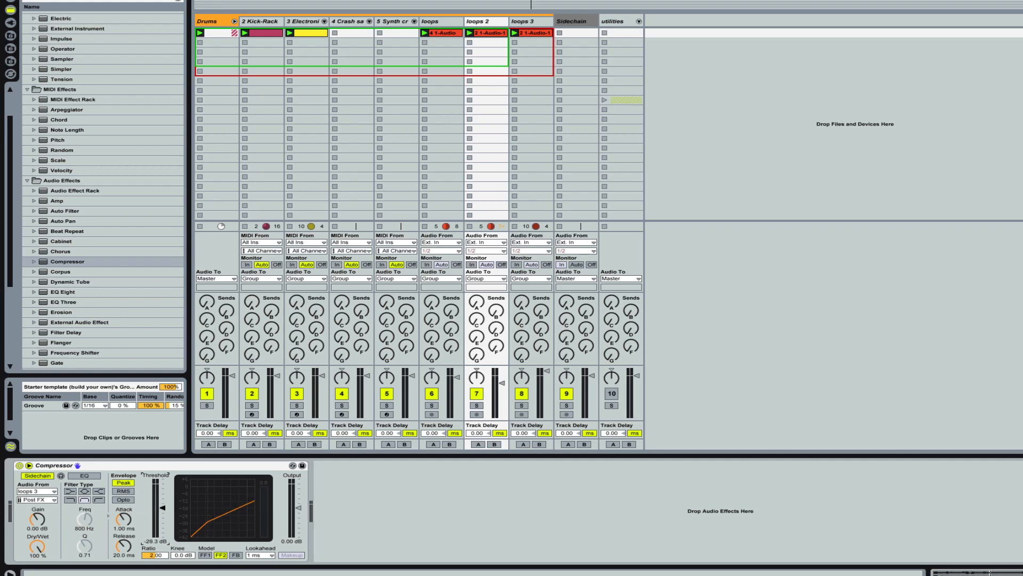
{"action": "left_click", "coordinate": [158, 555]}
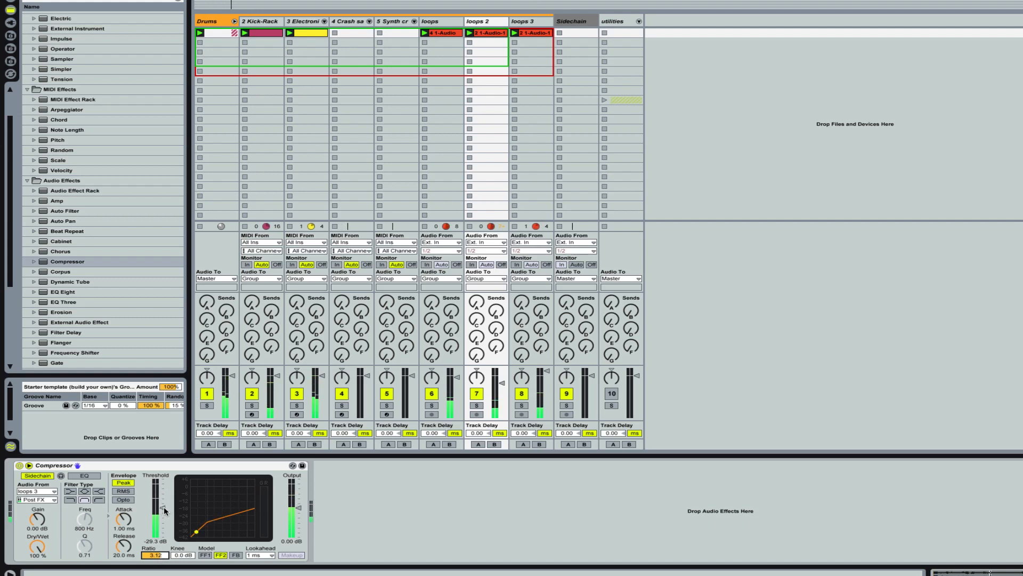
{"action": "left_click_drag", "start_coordinate": [164, 508], "coordinate": [164, 512]}
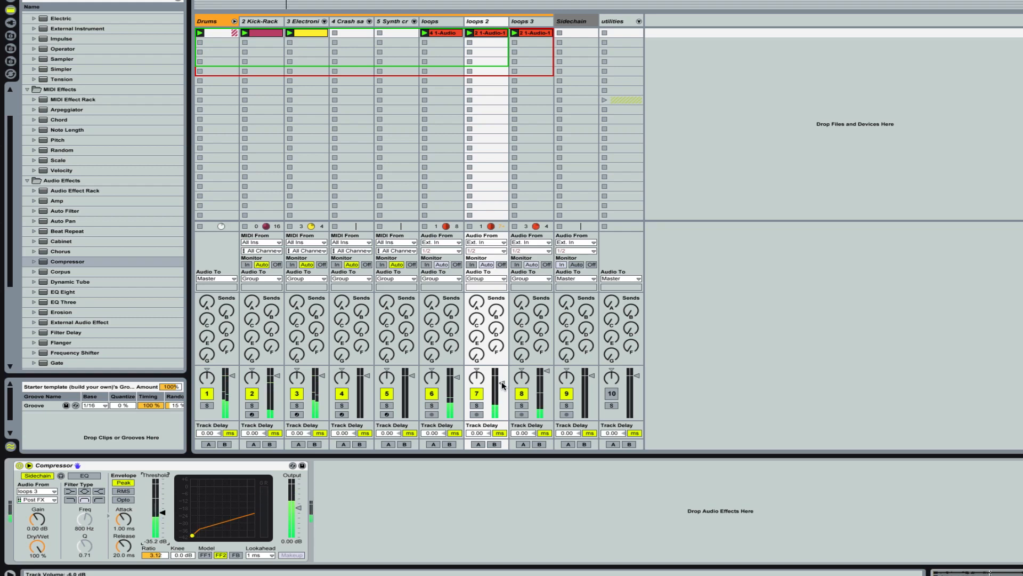
Step: Raise the loops 2 track volume close to 0 dB and lower the compressor's threshold to -36.5 dB
{"action": "left_click_drag", "start_coordinate": [505, 384], "coordinate": [504, 368]}
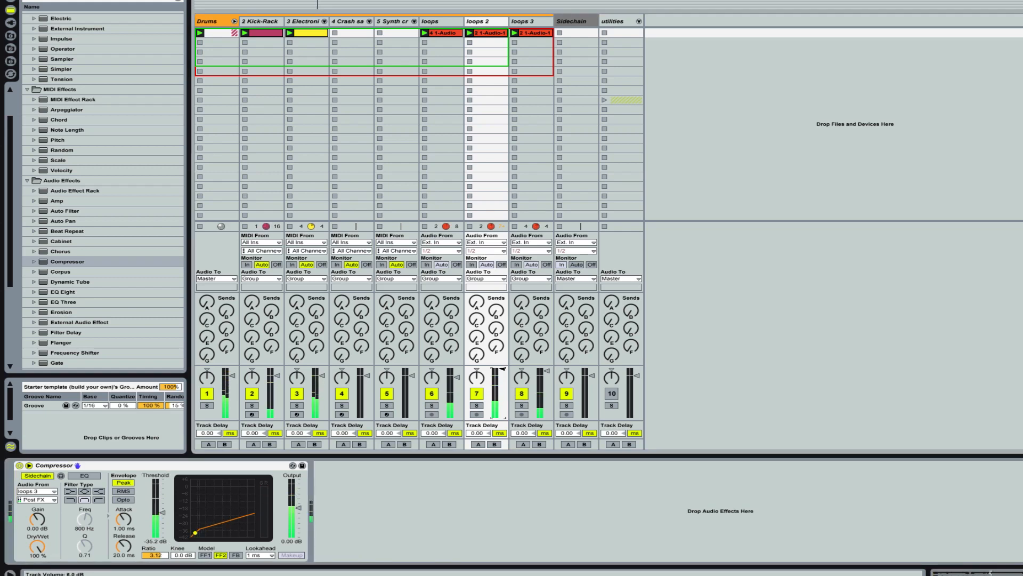
{"action": "left_click_drag", "start_coordinate": [503, 369], "coordinate": [503, 375]}
{"action": "left_click_drag", "start_coordinate": [162, 514], "coordinate": [163, 516]}
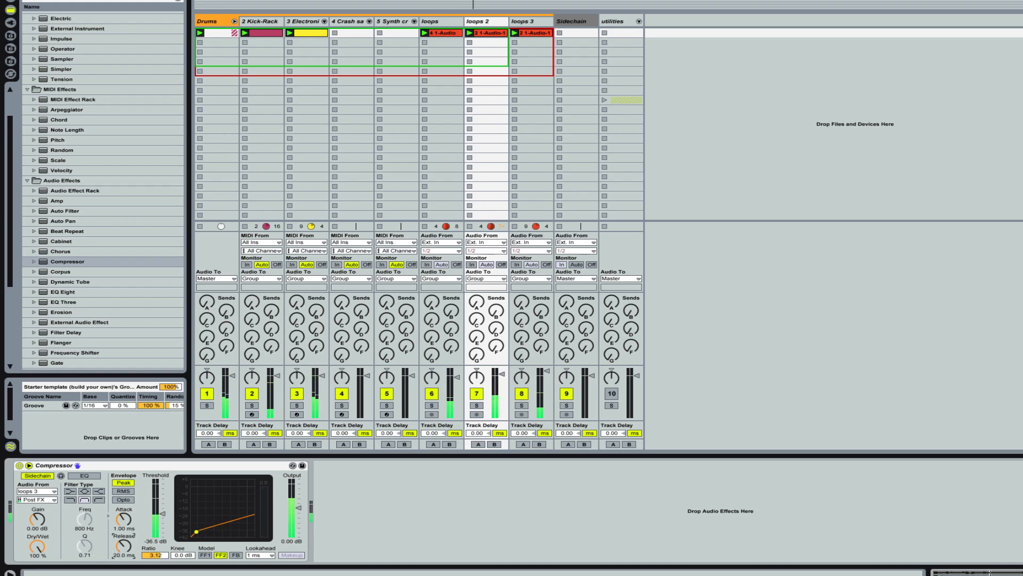
Step: Set the compressor's release to 54.8 ms and its threshold to -52.9 dB
{"action": "left_click_drag", "start_coordinate": [124, 546], "coordinate": [124, 533]}
{"action": "left_click_drag", "start_coordinate": [162, 514], "coordinate": [162, 527]}
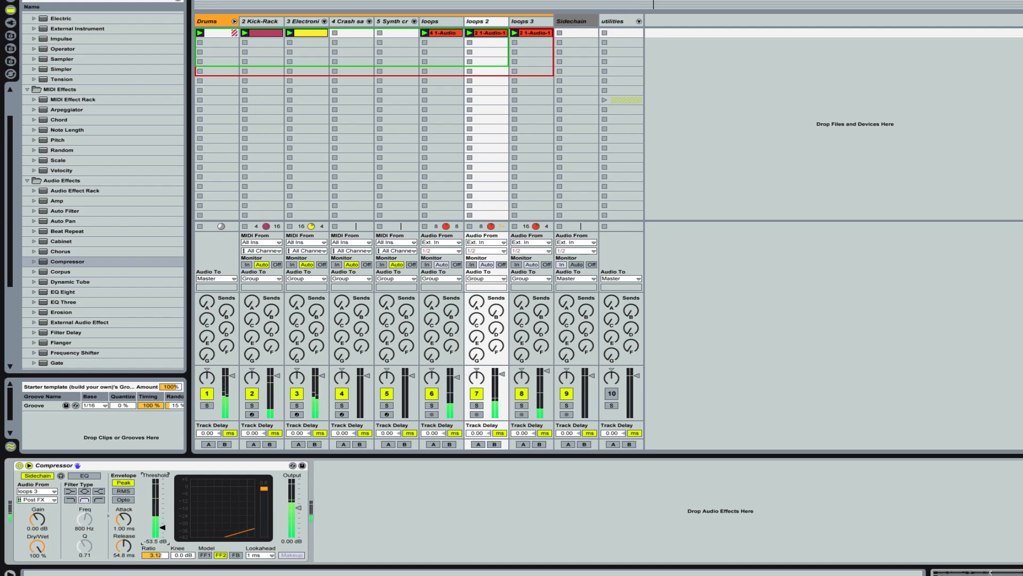
{"action": "left_click_drag", "start_coordinate": [162, 528], "coordinate": [163, 526]}
Step: Solo loops 2 and loops 3 in turn to hear the sidechained shakers, and return to the full mix
{"action": "left_click", "coordinate": [476, 406]}
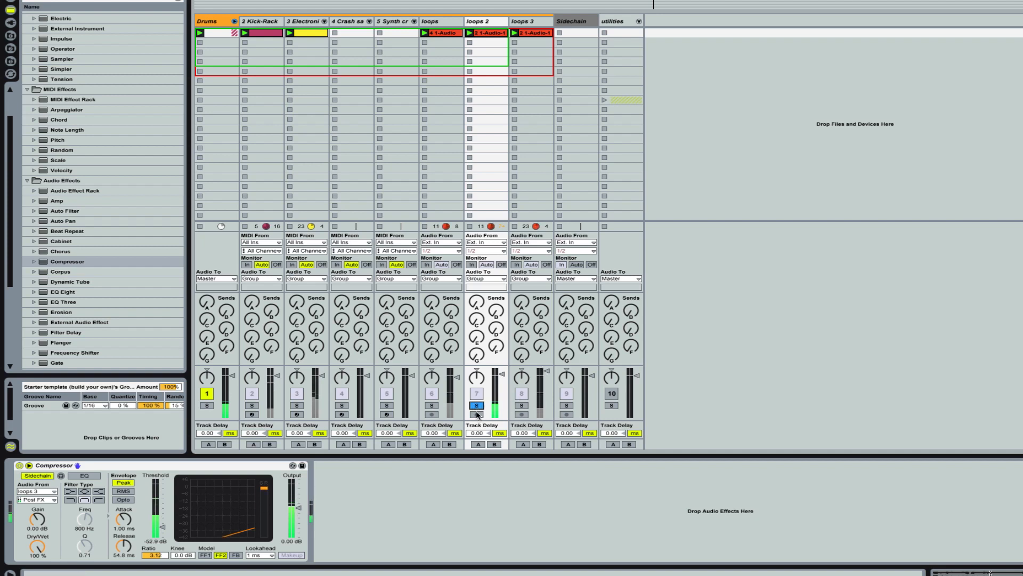
{"action": "left_click", "coordinate": [519, 406]}
{"action": "left_click", "coordinate": [519, 405]}
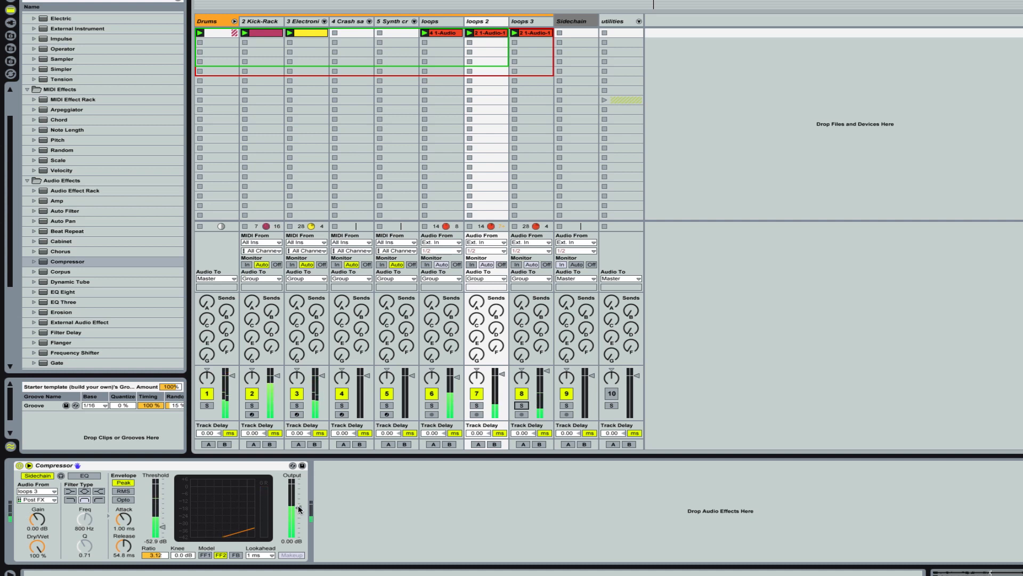
Step: Set the compressor's output to -0.99 dB and lower the loops 2 track volume to sit in the mix
{"action": "left_click_drag", "start_coordinate": [299, 507], "coordinate": [299, 508]}
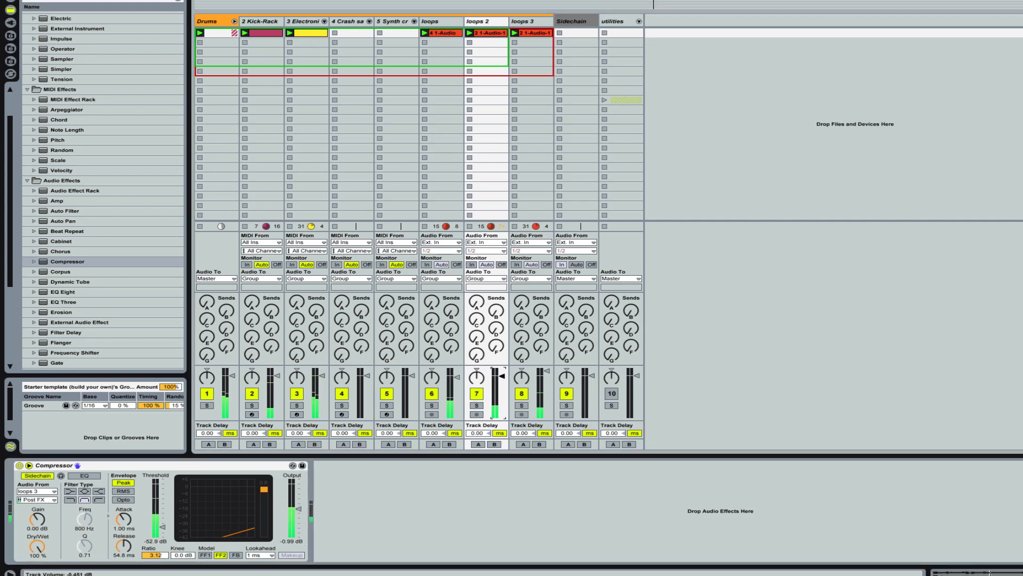
{"action": "left_click_drag", "start_coordinate": [502, 375], "coordinate": [502, 389]}
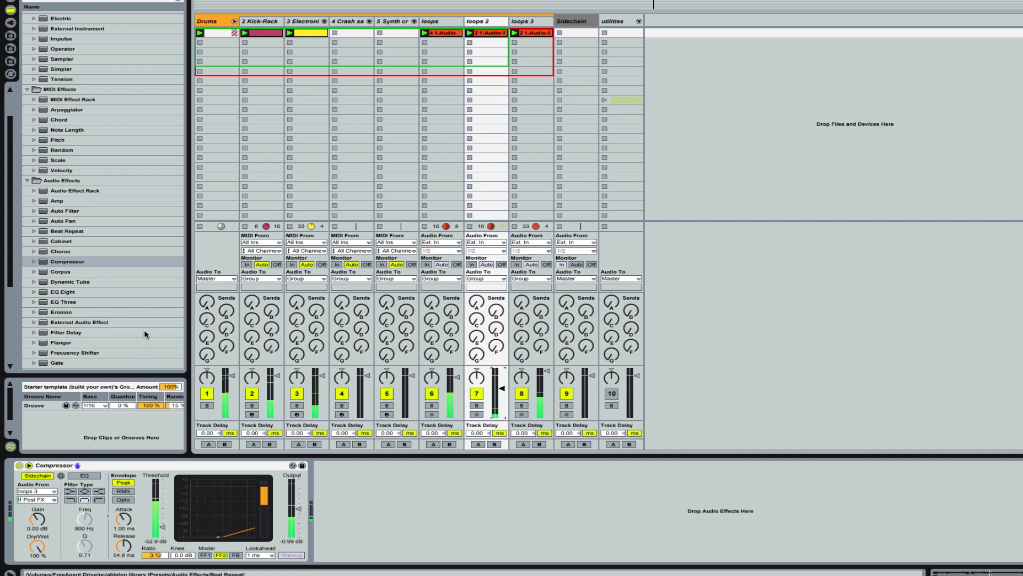
Step: Add a Utility effect after the loops 2 compressor and widen its stereo width to 178 %
{"action": "scroll", "coordinate": [137, 303], "scroll_direction": "down", "scroll_amount": 1}
{"action": "scroll", "coordinate": [138, 304], "scroll_direction": "down", "scroll_amount": 4}
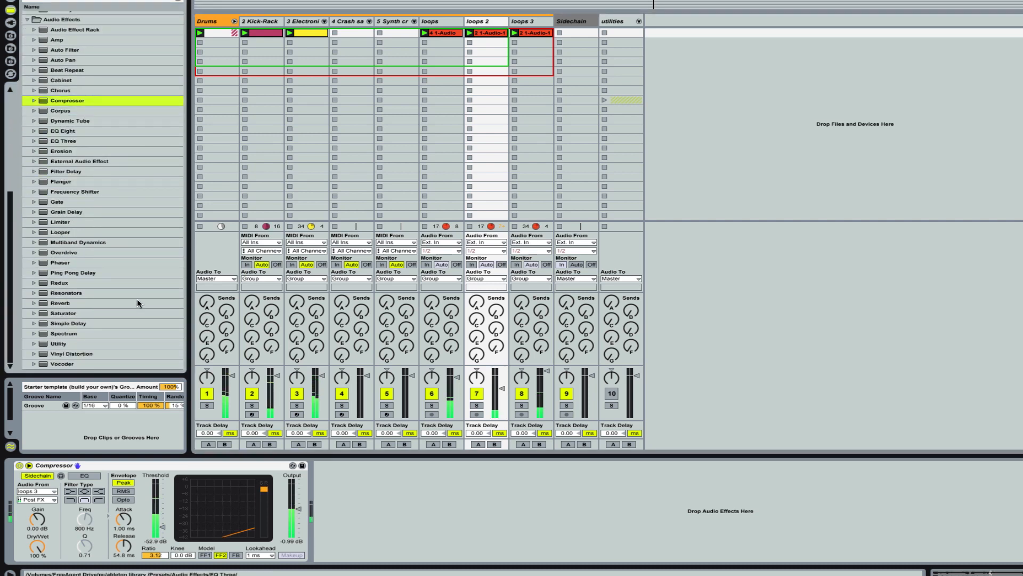
{"action": "mouse_move", "coordinate": [54, 344]}
{"action": "left_mouse_down"}
{"action": "mouse_move", "coordinate": [342, 475]}
{"action": "mouse_move", "coordinate": [378, 514]}
{"action": "left_mouse_up"}
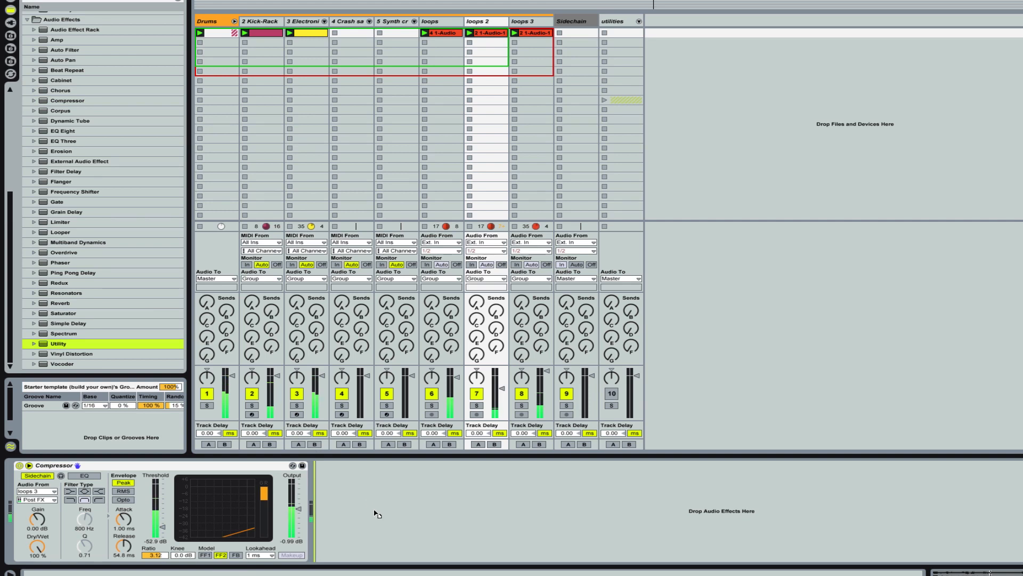
{"action": "left_click_drag", "start_coordinate": [377, 514], "coordinate": [375, 514]}
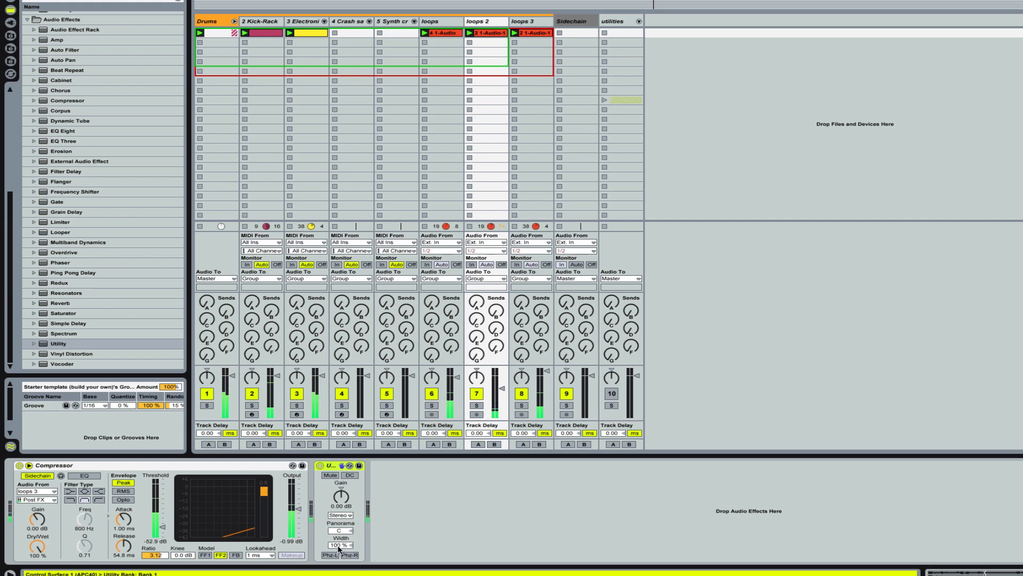
{"action": "left_click_drag", "start_coordinate": [339, 545], "coordinate": [339, 540]}
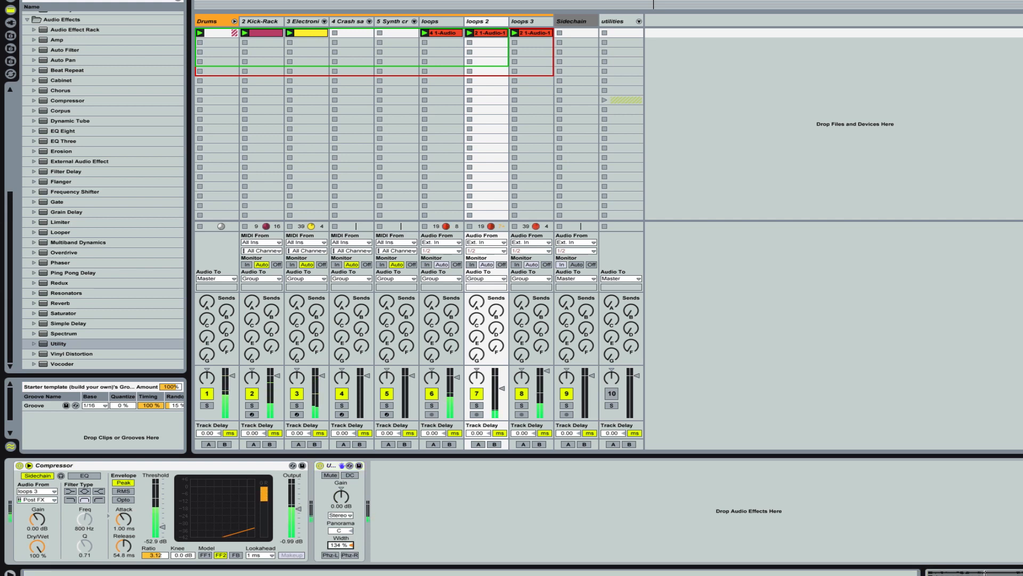
Step: Solo loops 2 and, in Utility, set the gain to 20 dB, invert the left phase and reduce the width to 12 %
{"action": "left_click", "coordinate": [476, 406]}
{"action": "left_click_drag", "start_coordinate": [336, 544], "coordinate": [336, 509]}
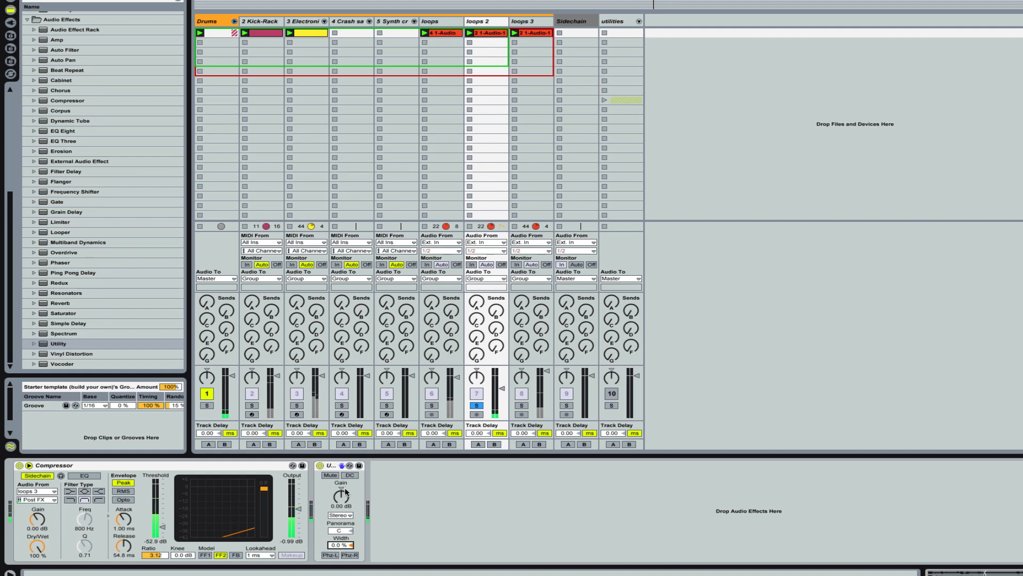
{"action": "left_click_drag", "start_coordinate": [343, 496], "coordinate": [343, 474]}
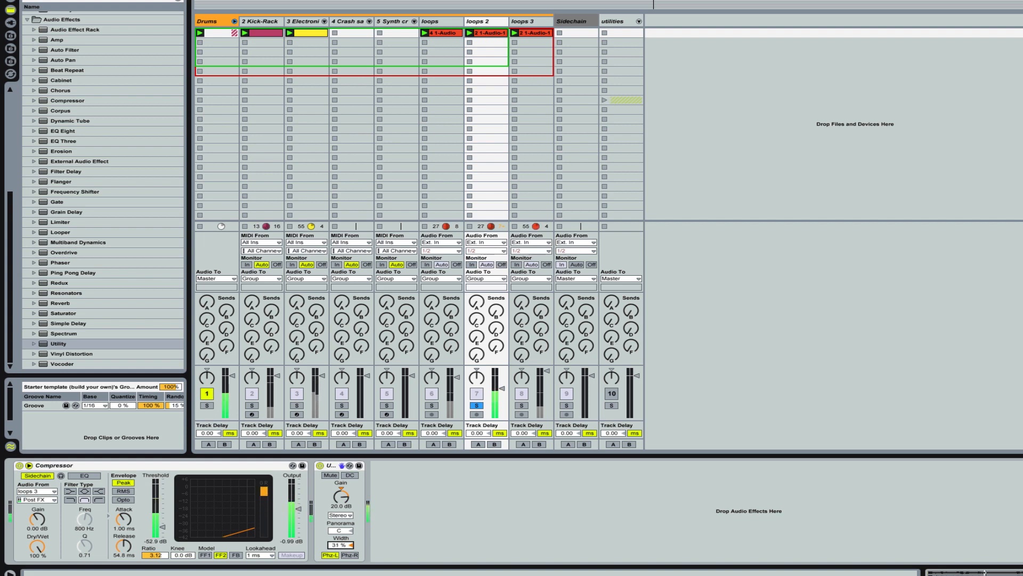
{"action": "left_click_drag", "start_coordinate": [341, 544], "coordinate": [341, 553]}
Step: Compare loops 2 with Utility off and on, resetting its gain to 0 dB and raising the track volume
{"action": "left_click", "coordinate": [320, 465]}
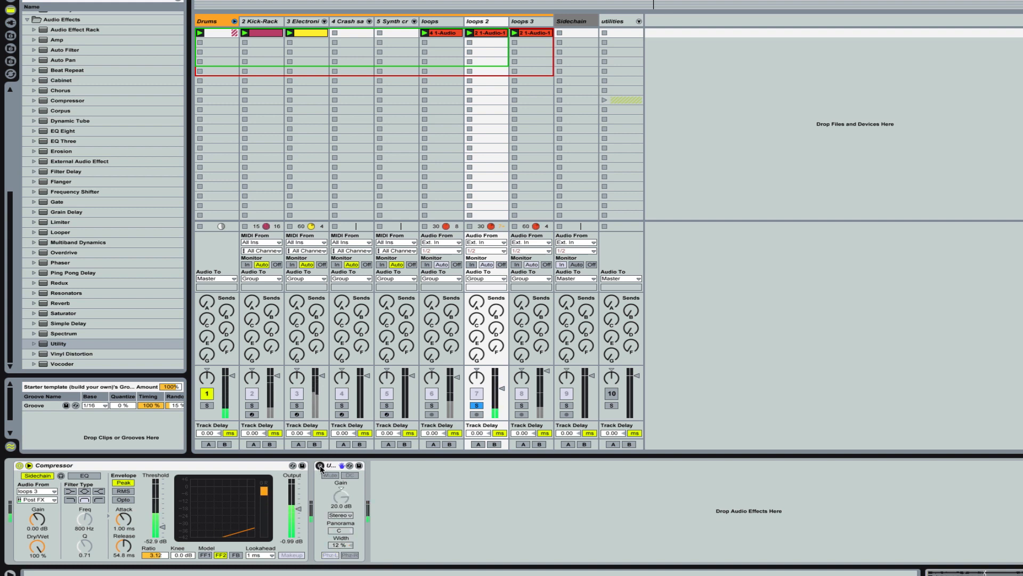
{"action": "left_click", "coordinate": [319, 466]}
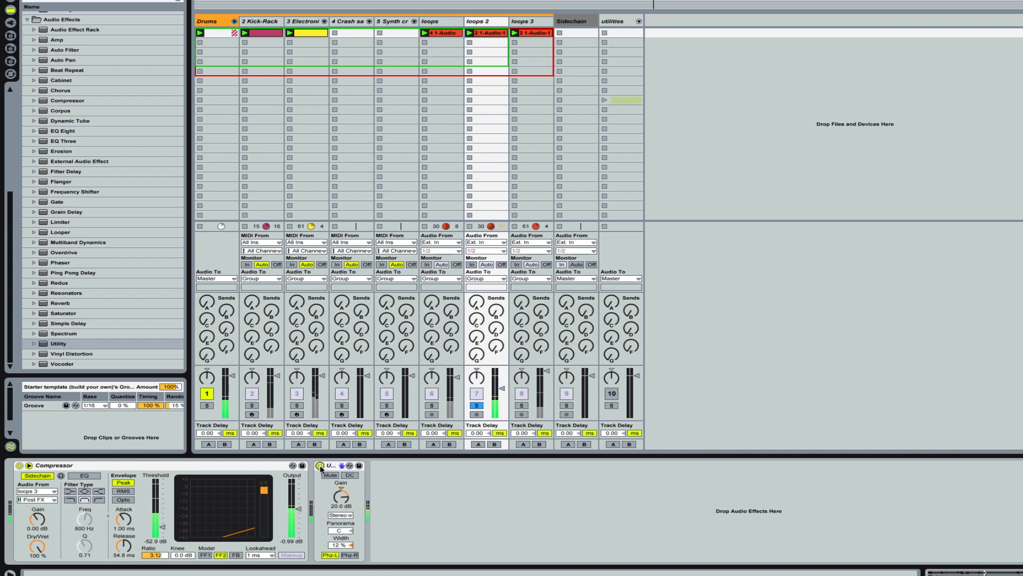
{"action": "left_click", "coordinate": [320, 466]}
{"action": "left_click", "coordinate": [319, 466]}
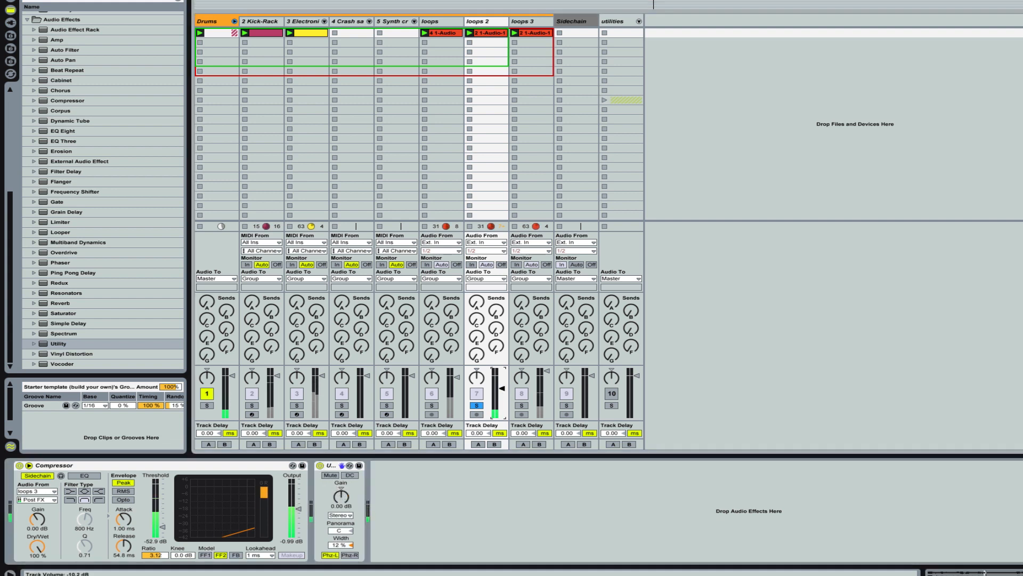
{"action": "left_click_drag", "start_coordinate": [502, 388], "coordinate": [506, 374]}
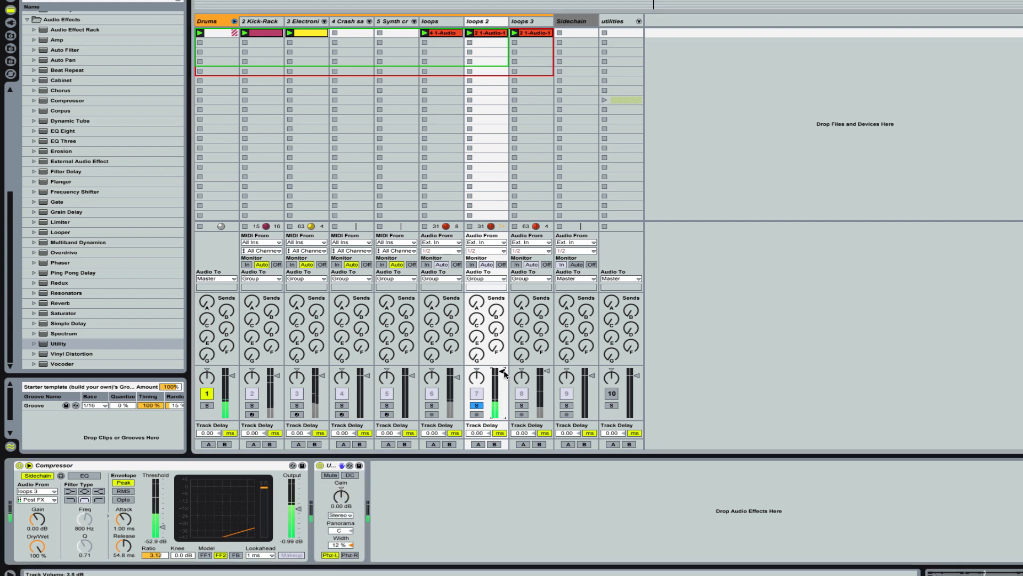
{"action": "left_click", "coordinate": [320, 467]}
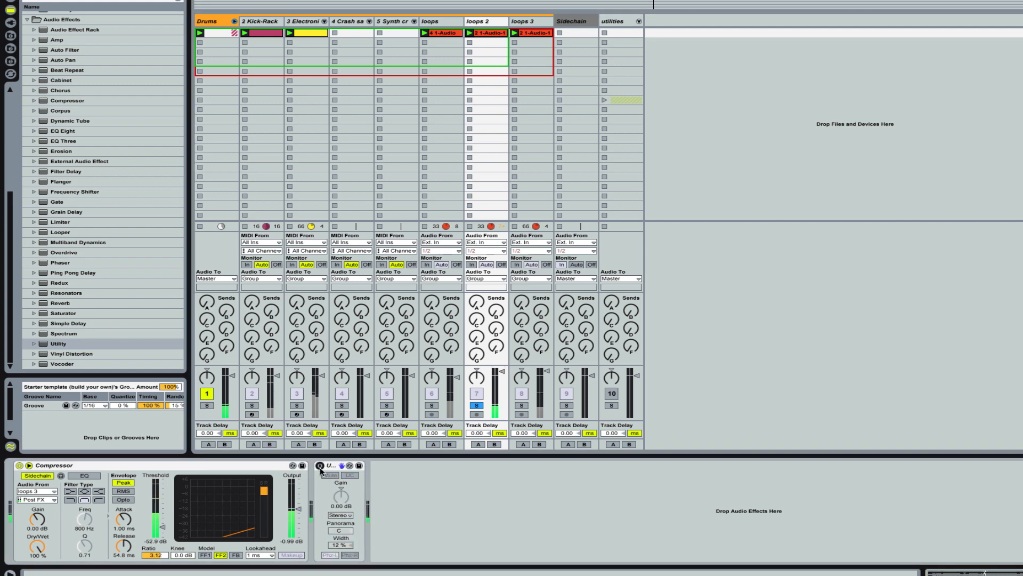
{"action": "left_click", "coordinate": [320, 467]}
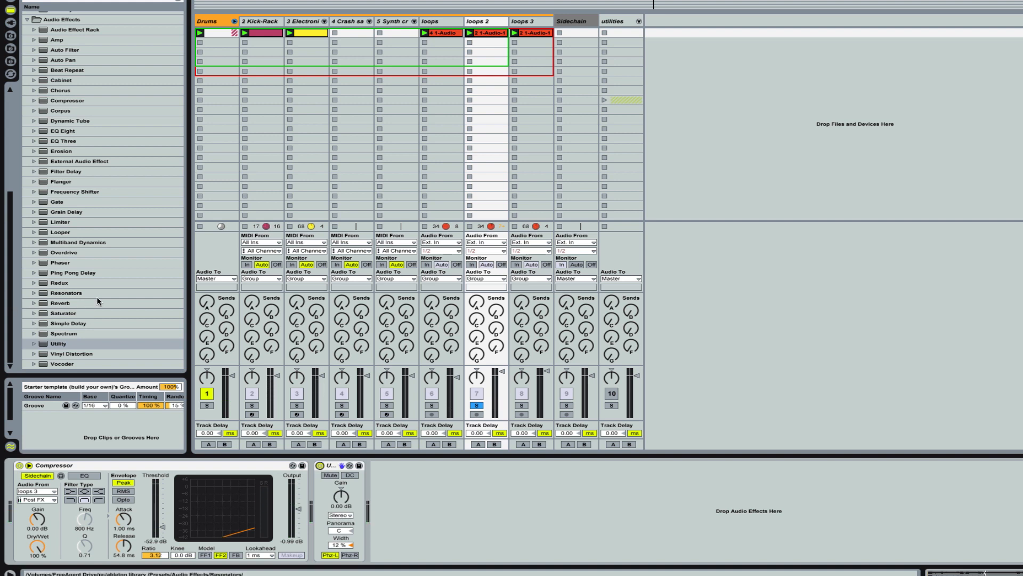
Step: Add Simple Delay after Utility with unsynced times of 15 ms left and 1 ms right, and set Dry/Wet to 100 %
{"action": "left_click_drag", "start_coordinate": [43, 324], "coordinate": [583, 523]}
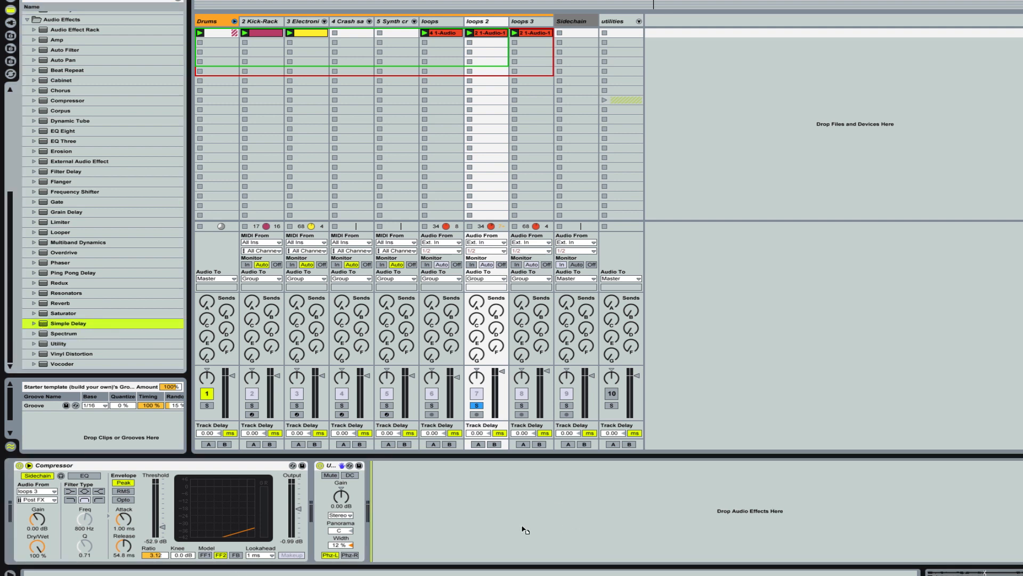
{"action": "left_click_drag", "start_coordinate": [525, 530], "coordinate": [522, 528]}
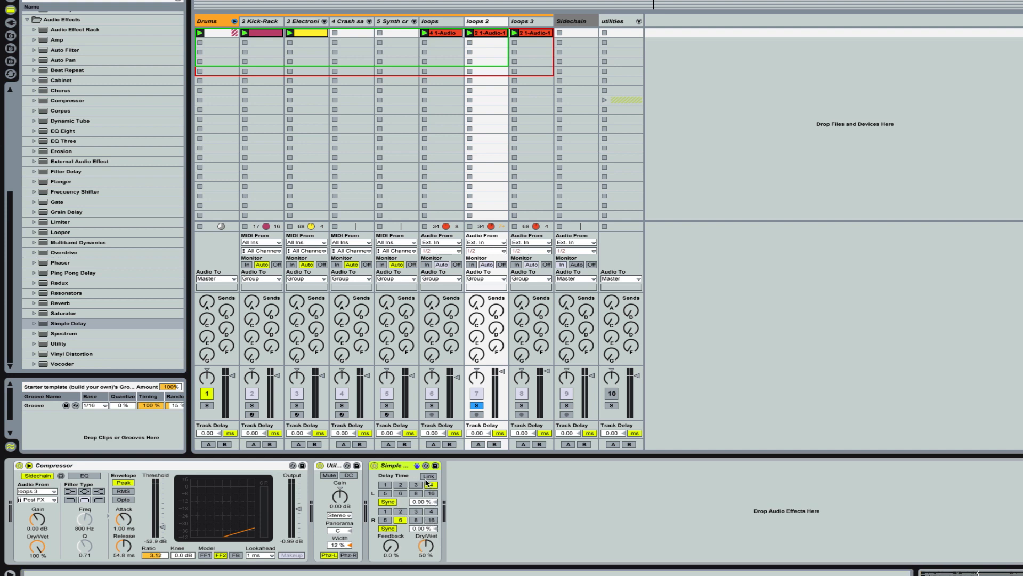
{"action": "left_click", "coordinate": [388, 502]}
{"action": "left_click", "coordinate": [388, 528]}
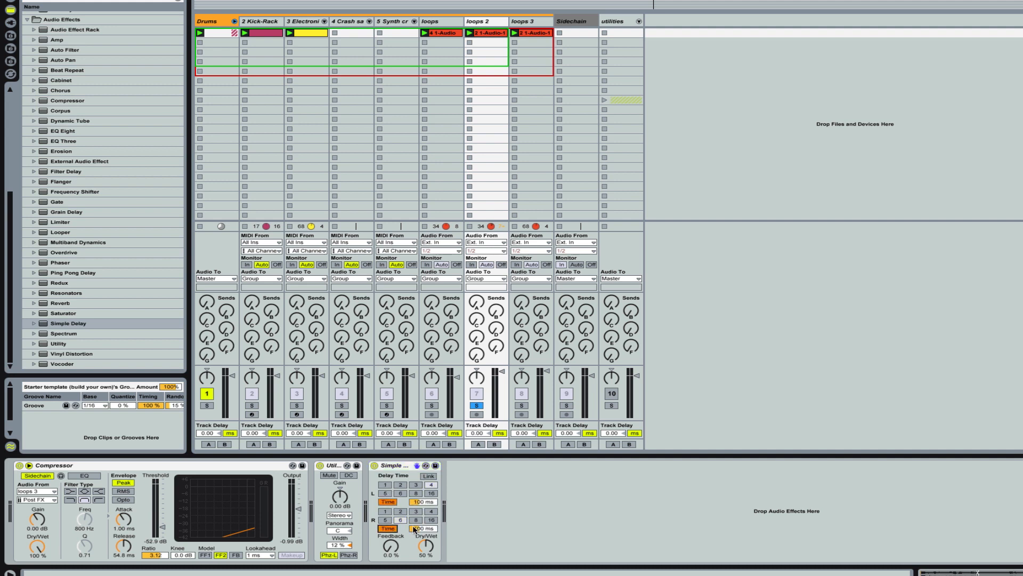
{"action": "left_click_drag", "start_coordinate": [415, 528], "coordinate": [414, 560]}
{"action": "left_click_drag", "start_coordinate": [424, 502], "coordinate": [424, 565]}
{"action": "left_click_drag", "start_coordinate": [423, 548], "coordinate": [423, 522]}
Step: Disable Utility and play loops 2 with Simple Delay switched off and back on to compare the sound
{"action": "left_click", "coordinate": [321, 465]}
{"action": "key", "text": "space"}
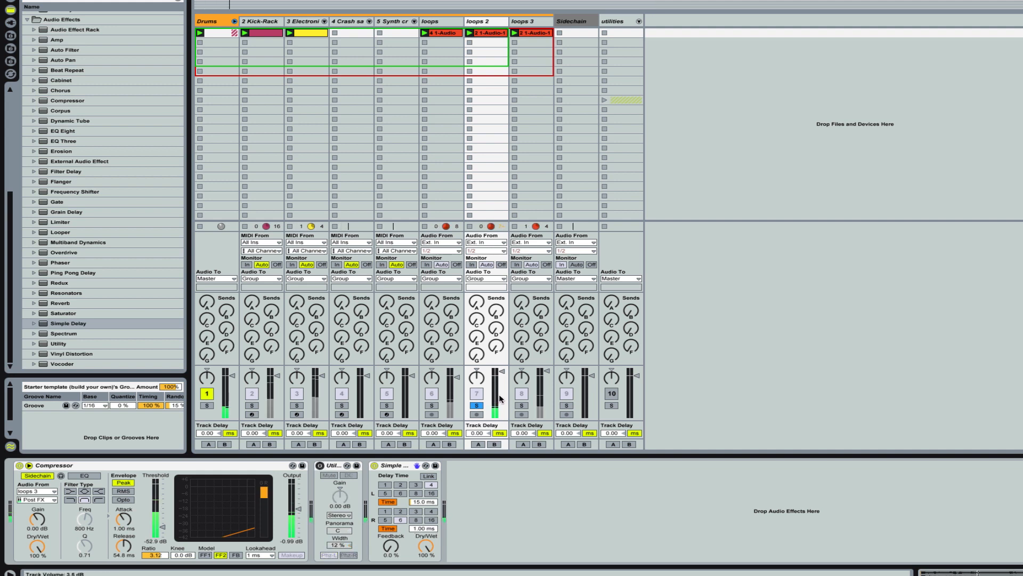
{"action": "left_click", "coordinate": [374, 466]}
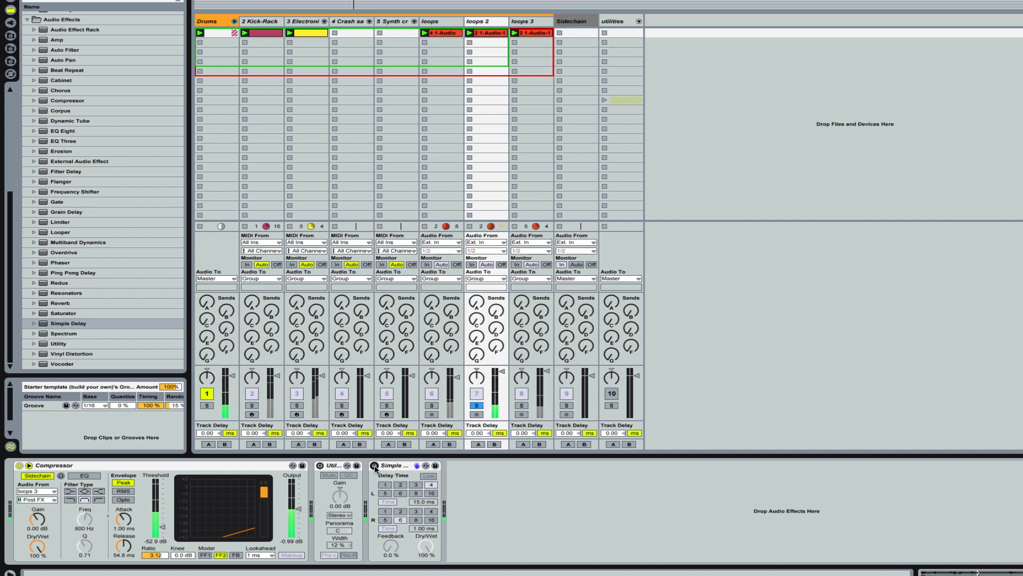
{"action": "left_click", "coordinate": [374, 466]}
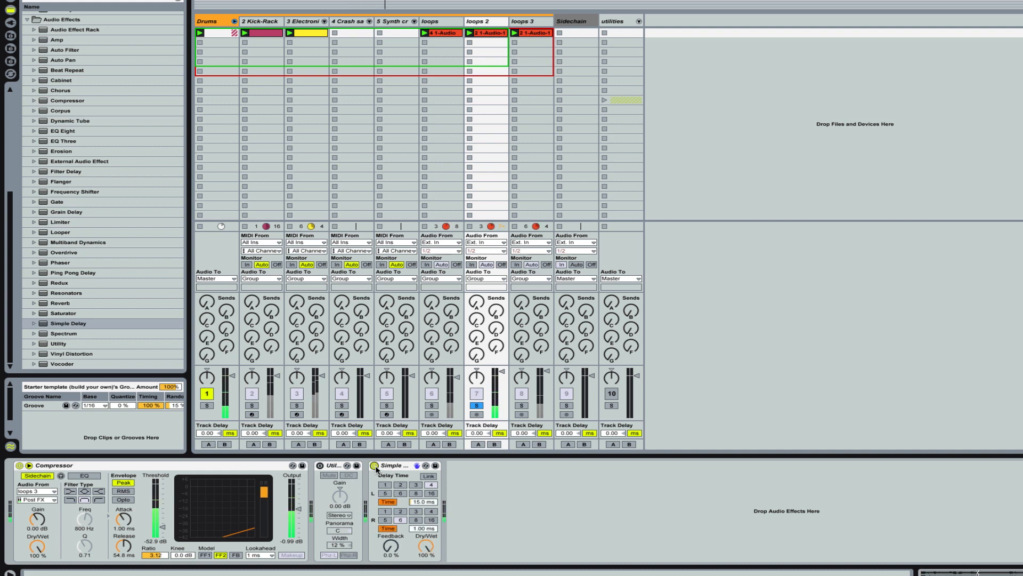
Step: Unsolo loops 2 and lower its track volume to blend it into the full mix
{"action": "left_click", "coordinate": [477, 406]}
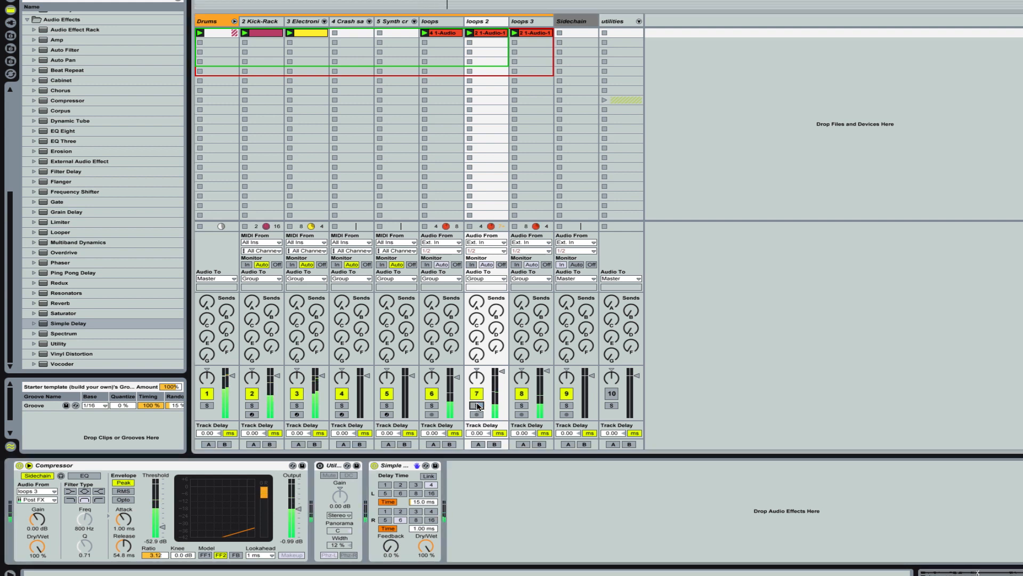
{"action": "left_click_drag", "start_coordinate": [503, 371], "coordinate": [504, 394]}
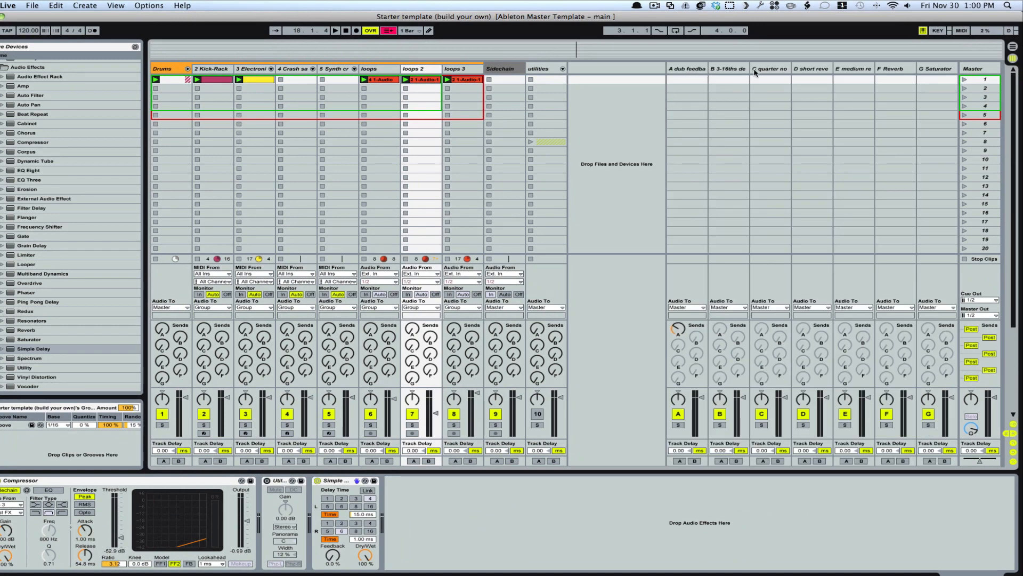
Step: Insert a new return track after the G Saturator return and rename it compress
{"action": "left_click", "coordinate": [935, 75]}
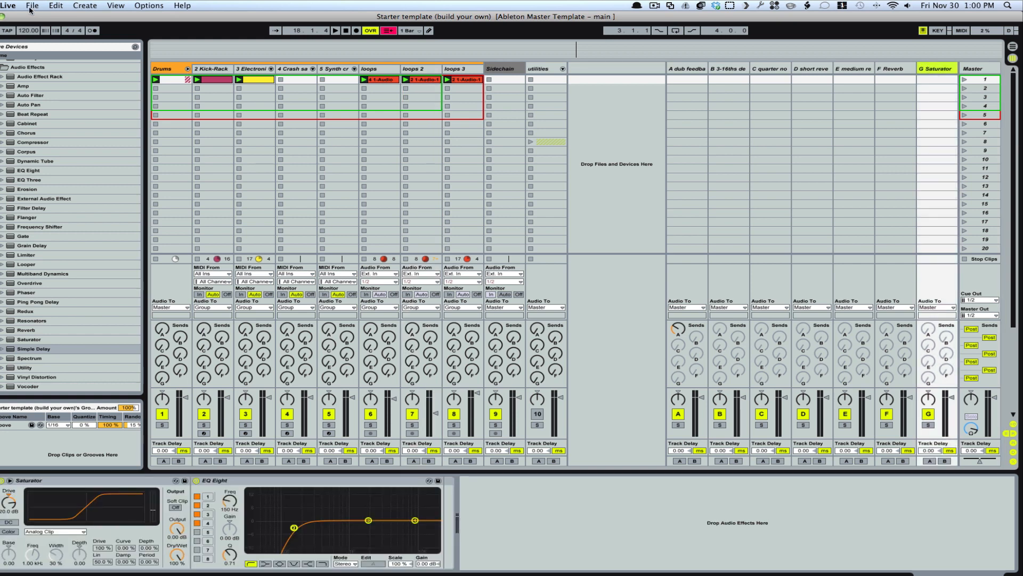
{"action": "left_click", "coordinate": [83, 6]}
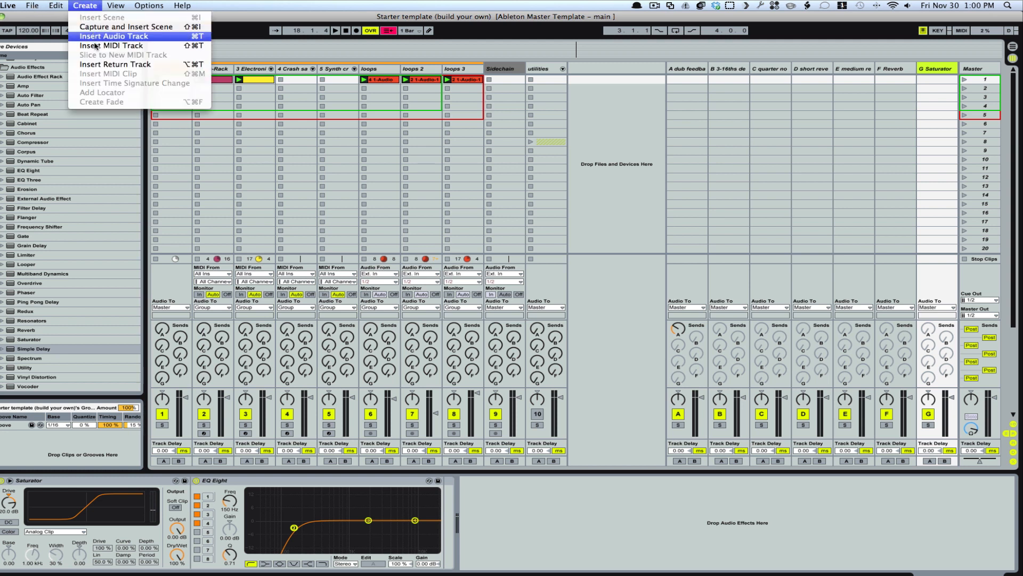
{"action": "left_click", "coordinate": [99, 64]}
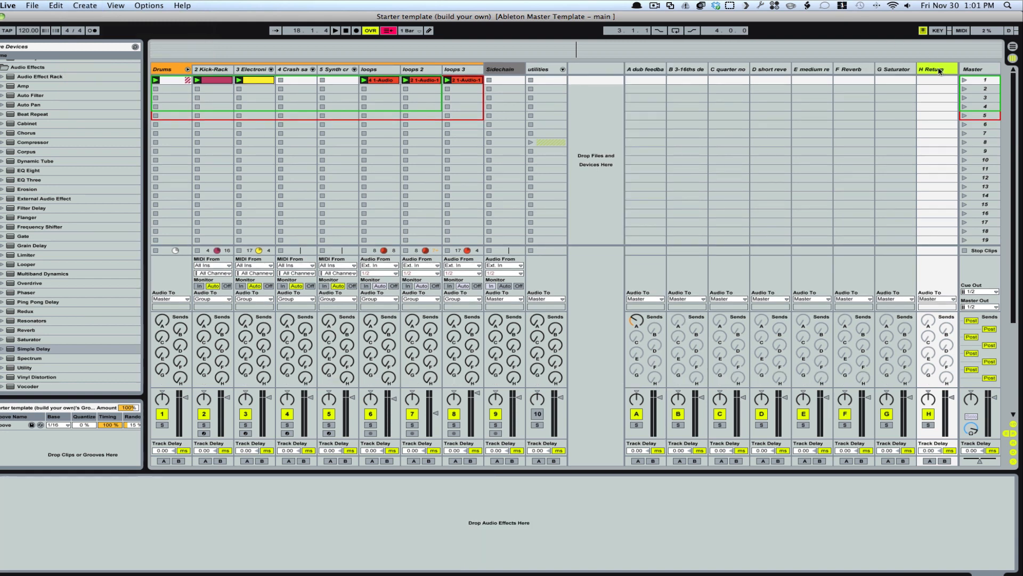
{"action": "key", "text": "super+r"}
{"action": "type", "text": "c"}
Step: Add a Compressor to the compress return track and lower its threshold to -50.2 dB
{"action": "left_click", "coordinate": [10, 145]}
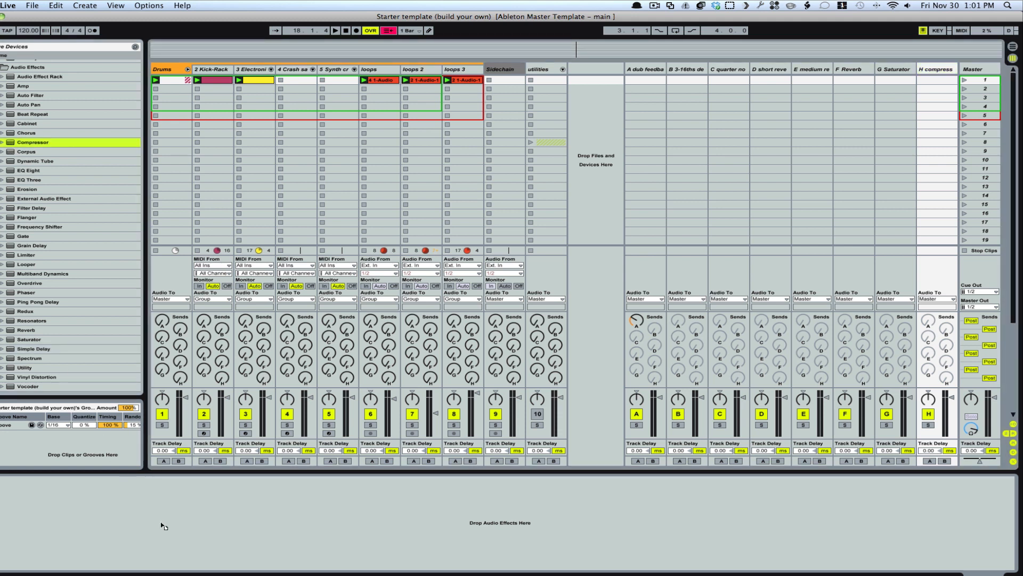
{"action": "left_click_drag", "start_coordinate": [161, 523], "coordinate": [162, 523]}
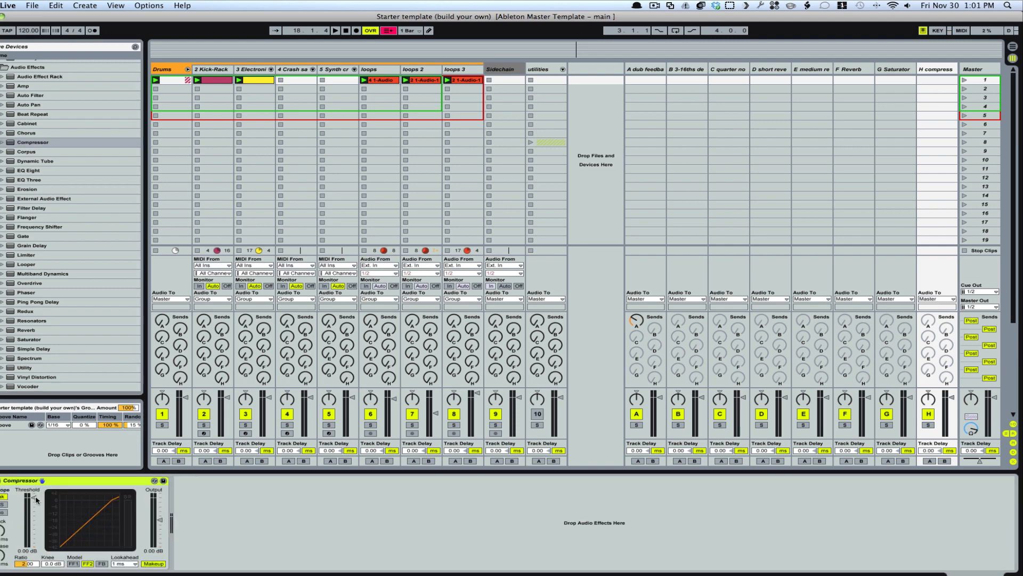
{"action": "left_click_drag", "start_coordinate": [29, 499], "coordinate": [29, 513]}
{"action": "left_click_drag", "start_coordinate": [78, 480], "coordinate": [78, 505]}
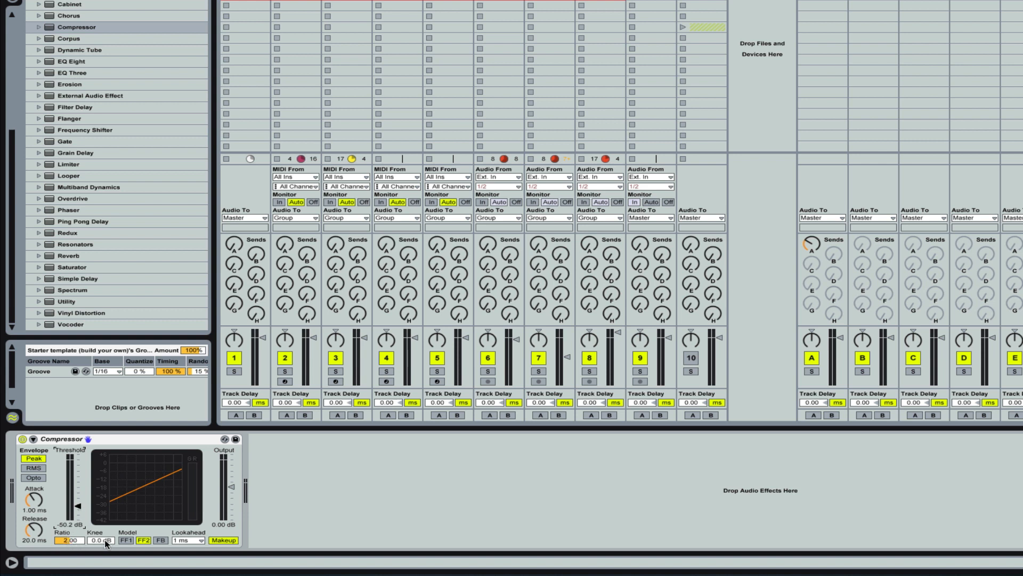
Step: Set the return compressor's attack to 0.01 ms, its release to 133 ms and its ratio to 2.51
{"action": "left_click", "coordinate": [33, 503]}
{"action": "left_click_drag", "start_coordinate": [34, 503], "coordinate": [34, 511]}
{"action": "left_click_drag", "start_coordinate": [69, 540], "coordinate": [69, 532]}
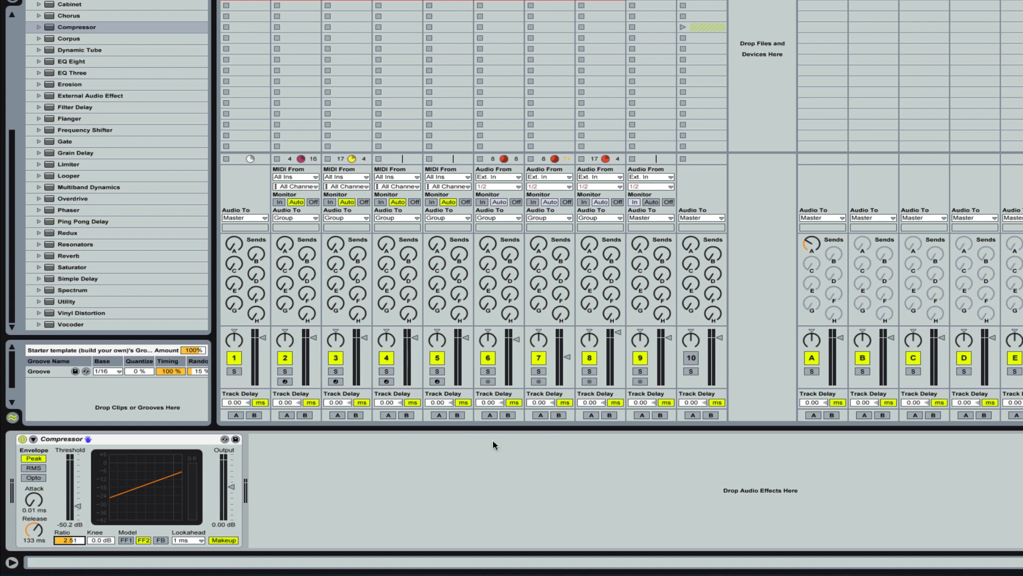
Step: During playback, solo the Kick-Rack and track 3 in turn and raise each one's send H to the compress return
{"action": "left_click", "coordinate": [164, 442]}
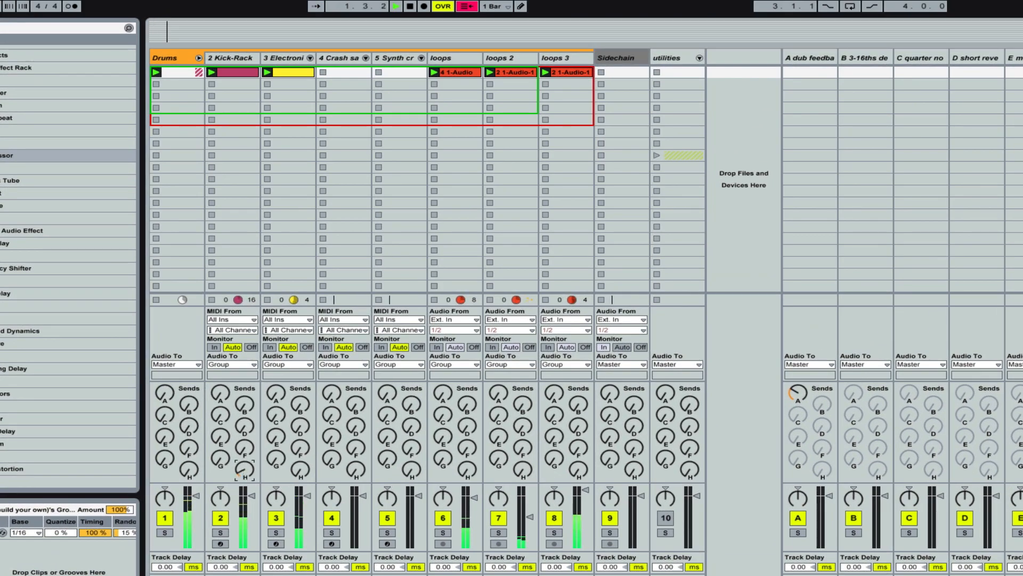
{"action": "left_click_drag", "start_coordinate": [245, 469], "coordinate": [244, 378]}
{"action": "left_click", "coordinate": [220, 532]}
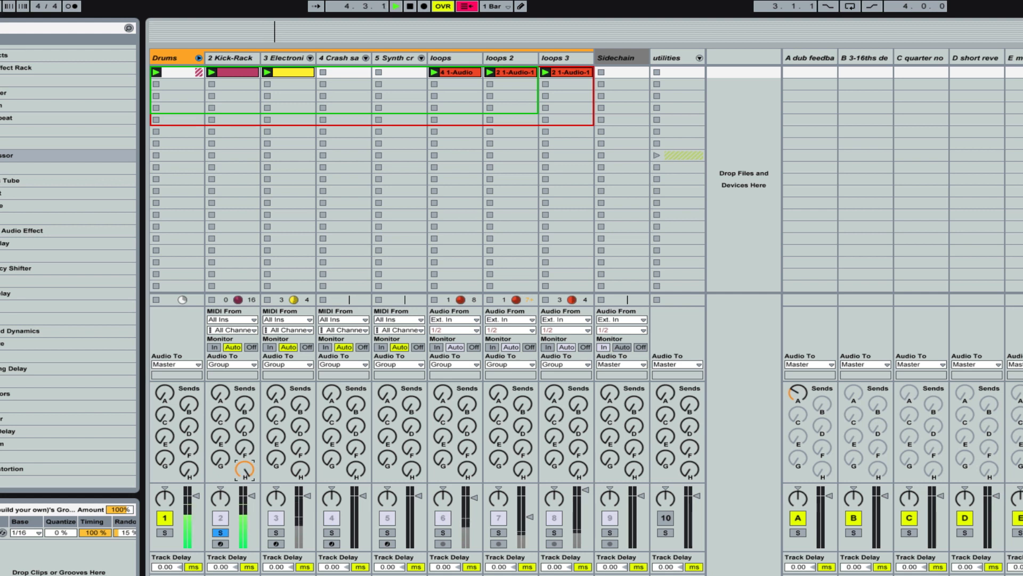
{"action": "left_click_drag", "start_coordinate": [244, 469], "coordinate": [242, 448]}
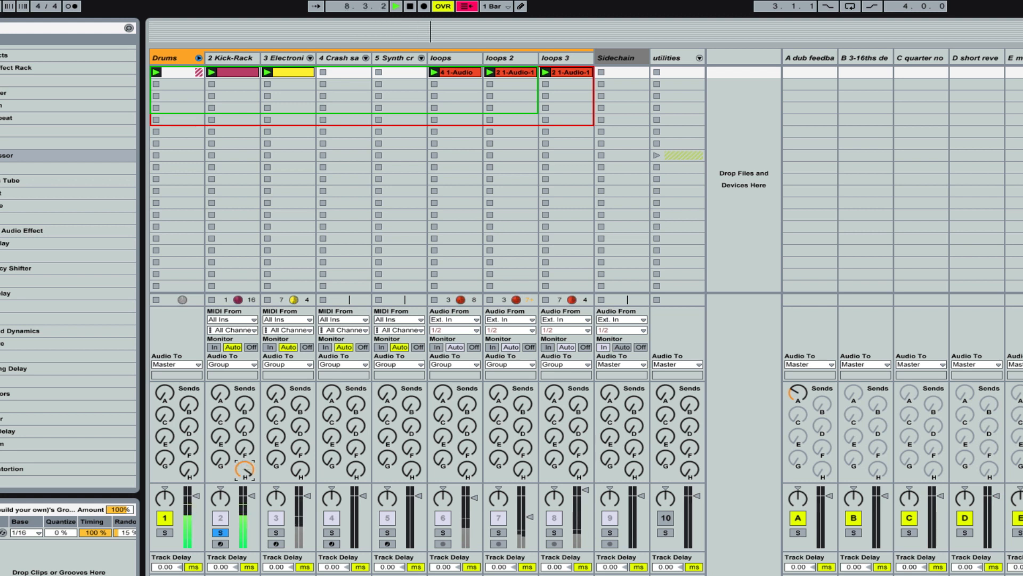
{"action": "left_click", "coordinate": [276, 533]}
{"action": "left_click_drag", "start_coordinate": [300, 471], "coordinate": [300, 454]}
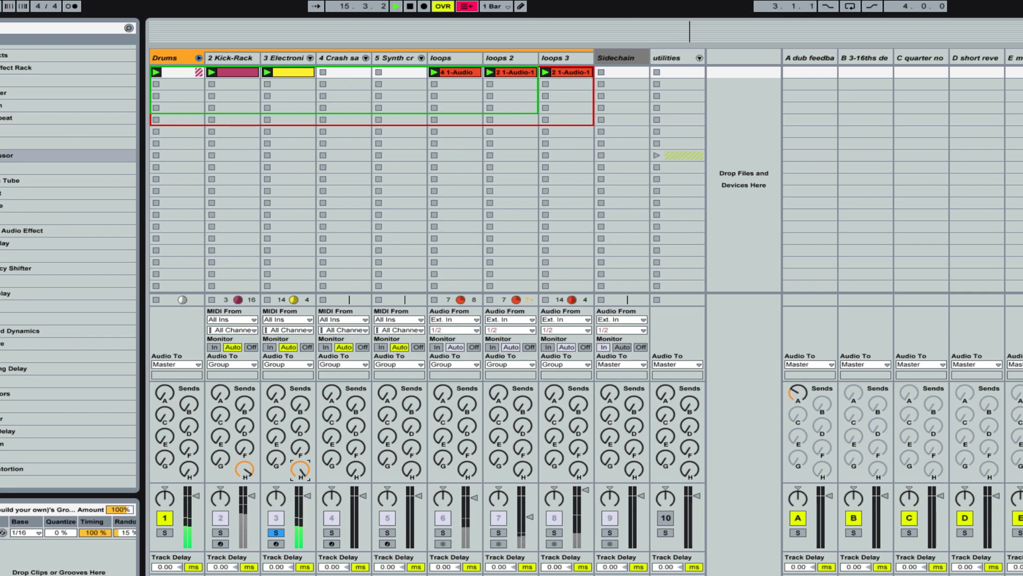
{"action": "left_click", "coordinate": [3, 457]}
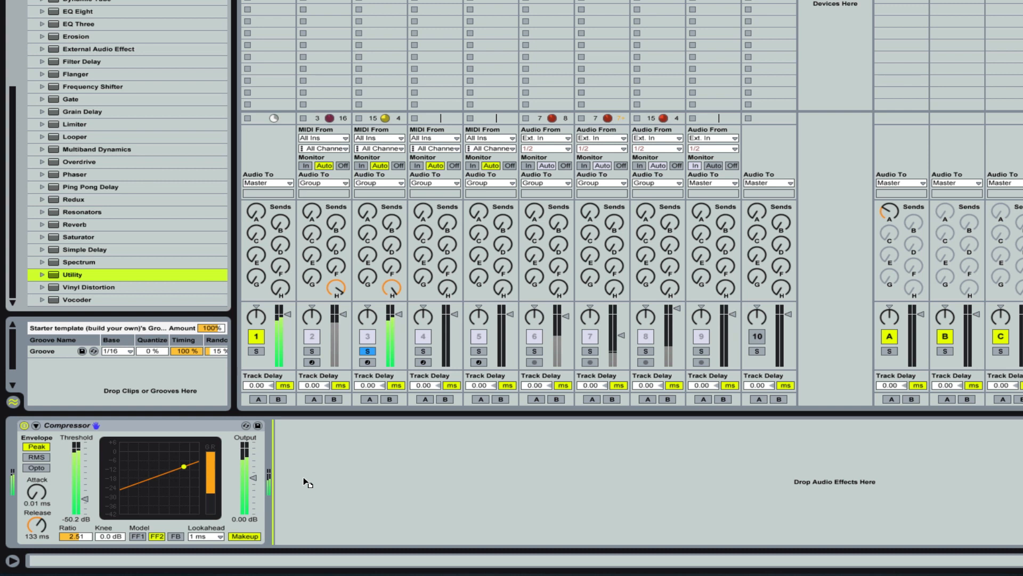
{"action": "left_click_drag", "start_coordinate": [306, 483], "coordinate": [305, 479]}
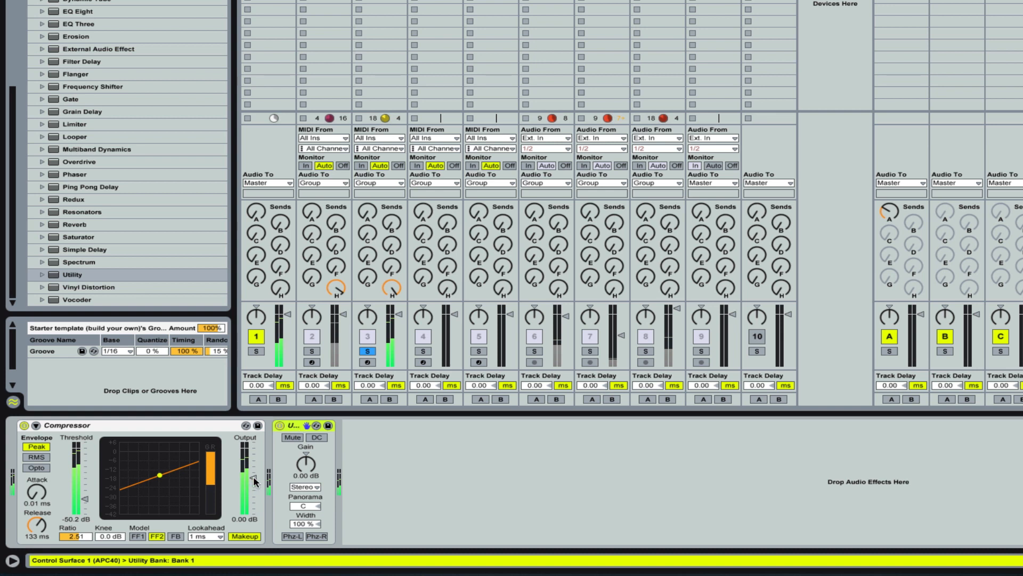
{"action": "key", "text": "Delete"}
Step: Set the return compressor's output to 4.95 dB and track 3's send to the compress return to -2.2 dB
{"action": "left_click_drag", "start_coordinate": [254, 478], "coordinate": [254, 473]}
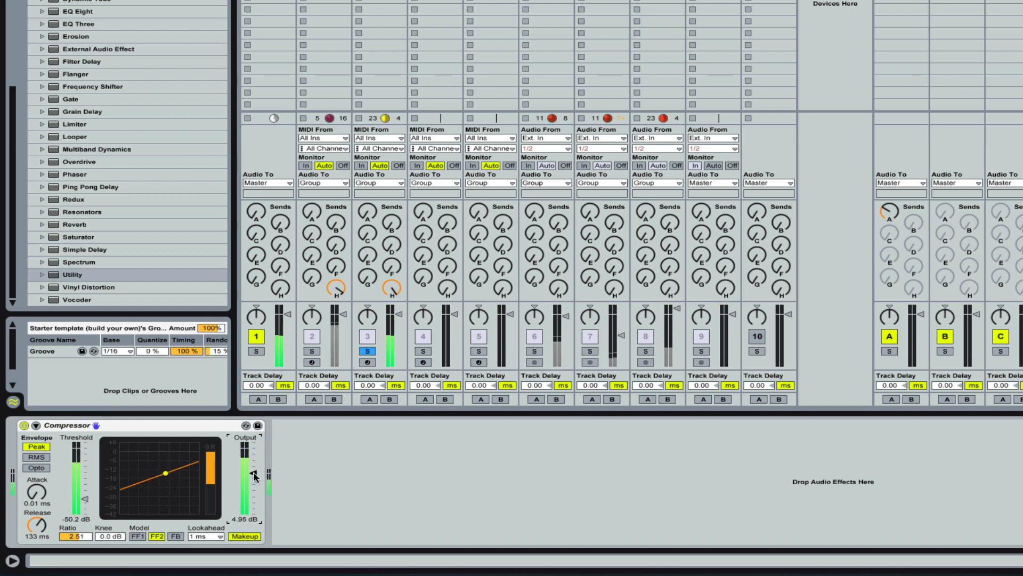
{"action": "left_click", "coordinate": [391, 287]}
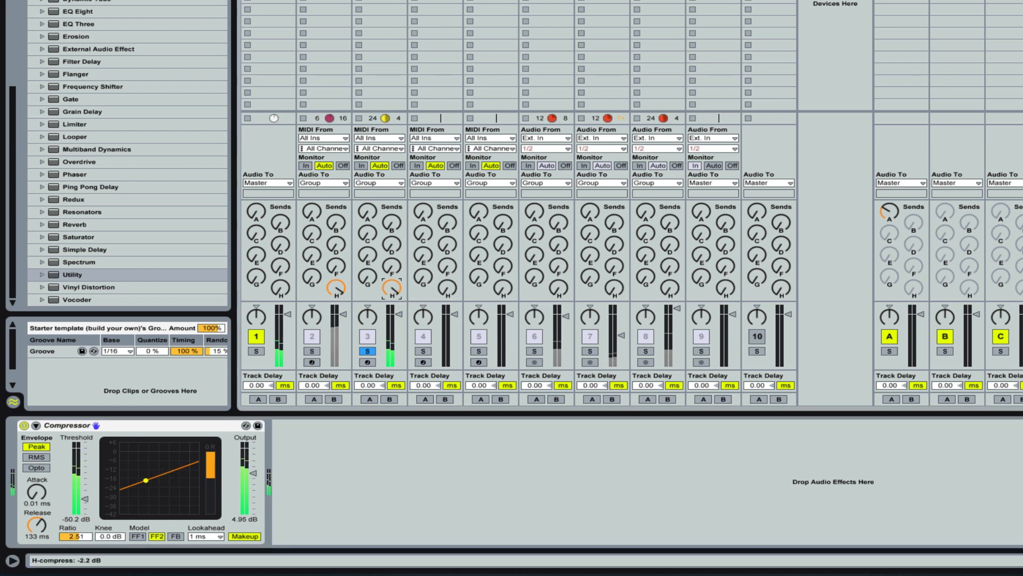
Step: Lower the Kick-Rack's and track 3's sends to the compress return, set its compressor's output to 7.60 dB and unsolo track 3
{"action": "left_click_drag", "start_coordinate": [392, 288], "coordinate": [337, 287]}
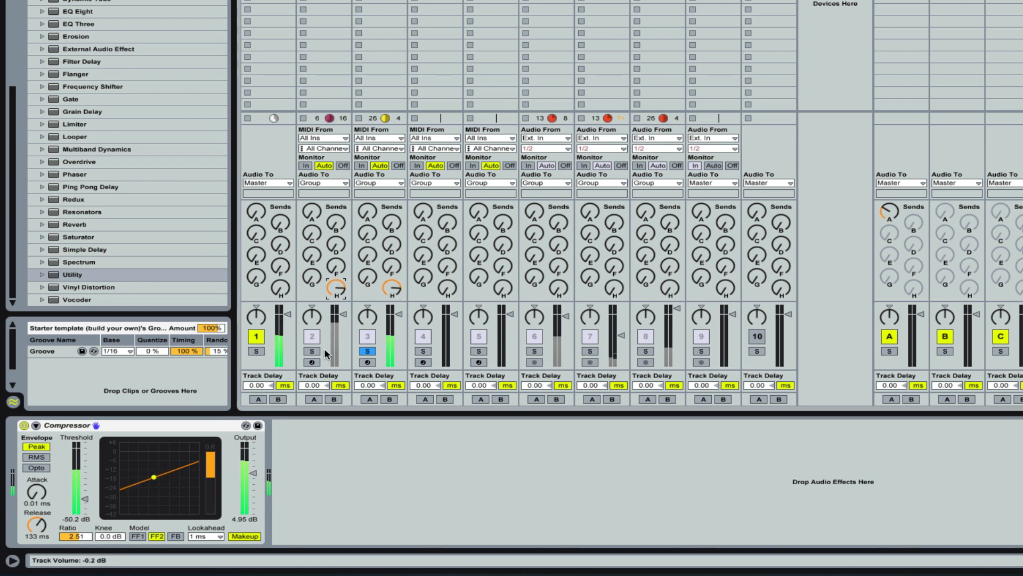
{"action": "left_click_drag", "start_coordinate": [255, 472], "coordinate": [254, 466]}
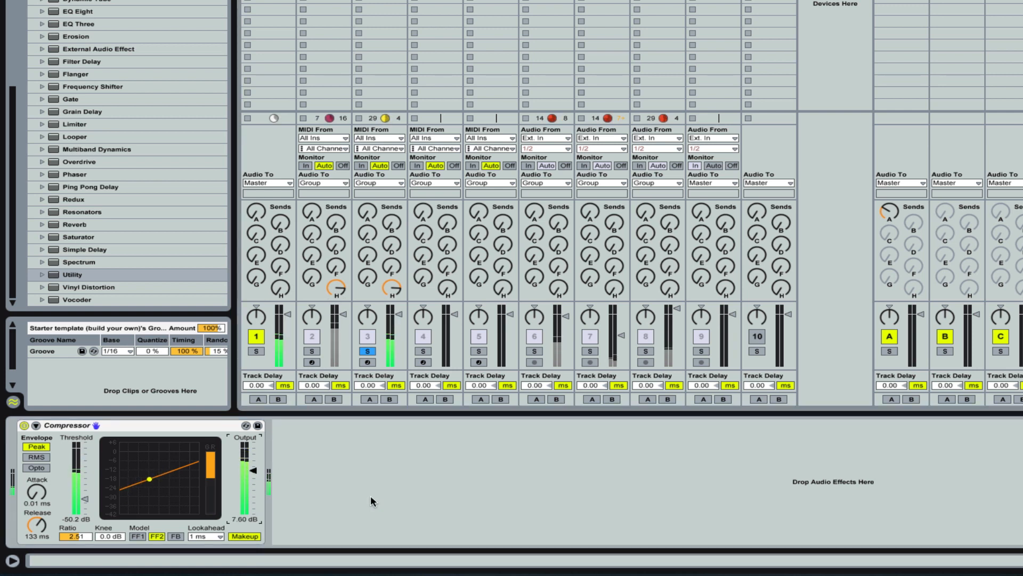
{"action": "left_click", "coordinate": [368, 352]}
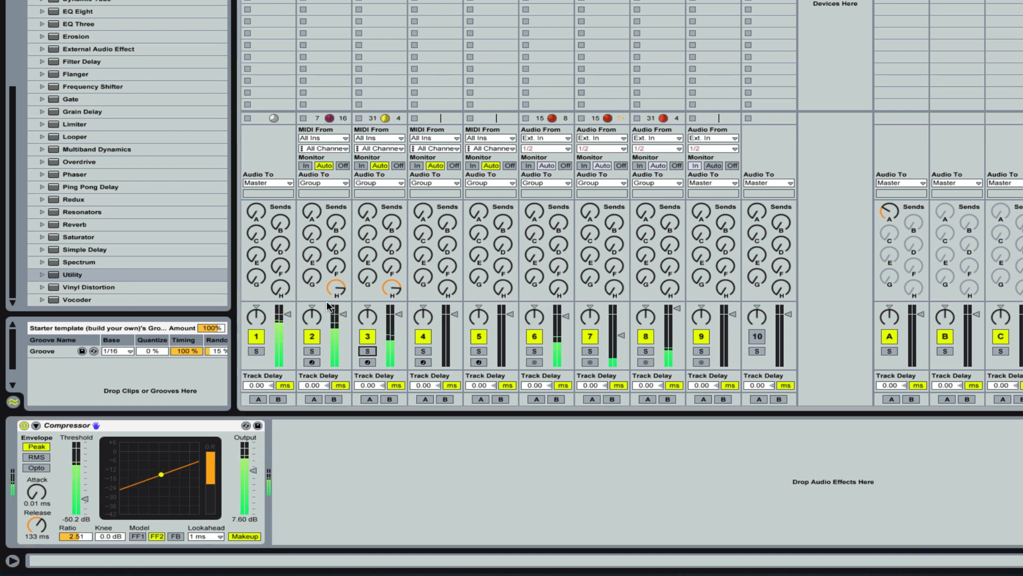
{"action": "left_click_drag", "start_coordinate": [338, 291], "coordinate": [338, 311]}
{"action": "left_click", "coordinate": [392, 288]}
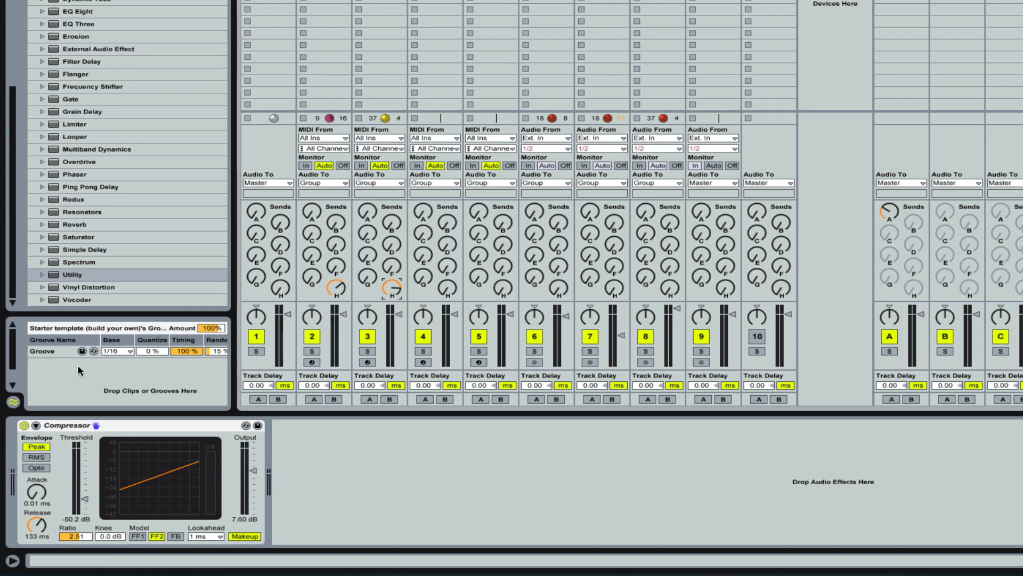
Step: Review the Groove entry in the groove pool and the clips on loops and loops 3, and play the groove
{"action": "left_click", "coordinate": [56, 351]}
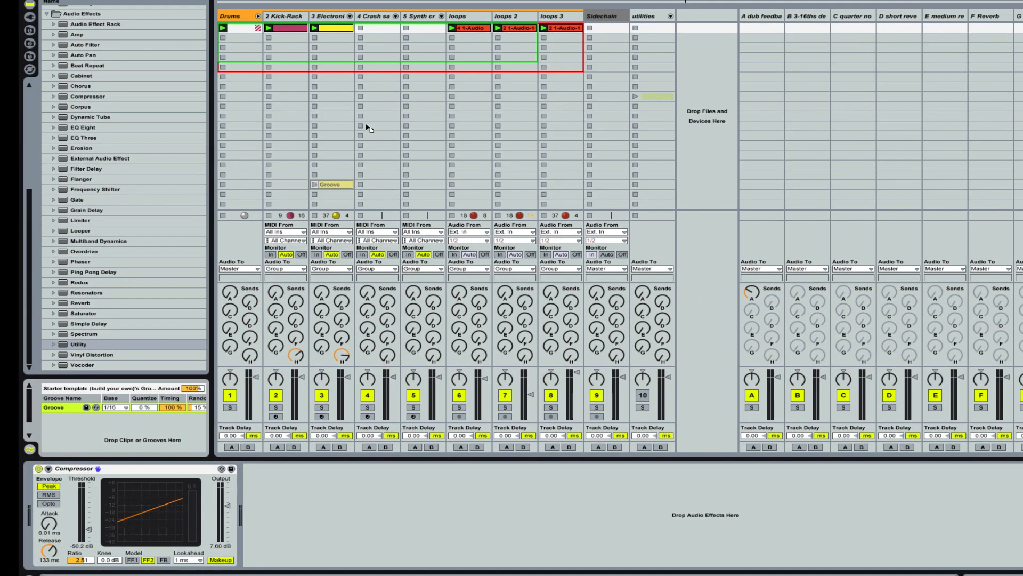
{"action": "left_click", "coordinate": [479, 32]}
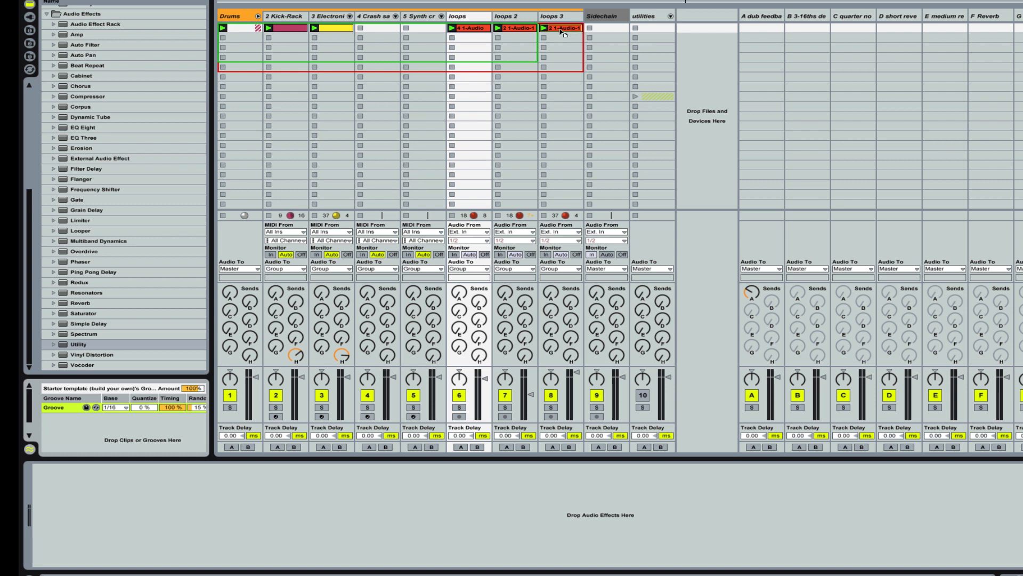
{"action": "left_click_drag", "start_coordinate": [560, 32], "coordinate": [560, 32]}
{"action": "key", "text": "space"}
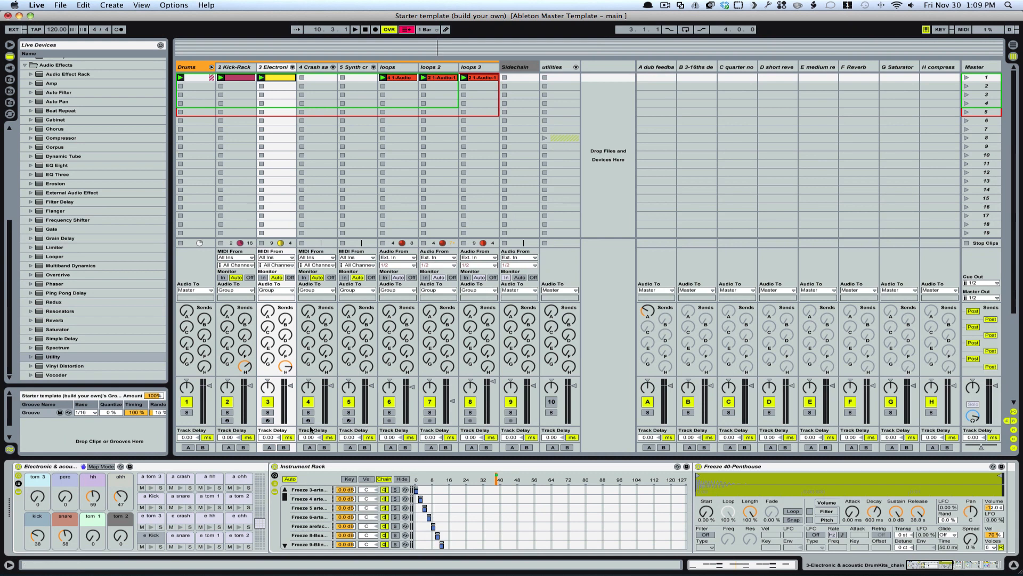
Step: Freeze track 3 with the Electronic & acoustic drum kits
{"action": "right_click", "coordinate": [277, 69]}
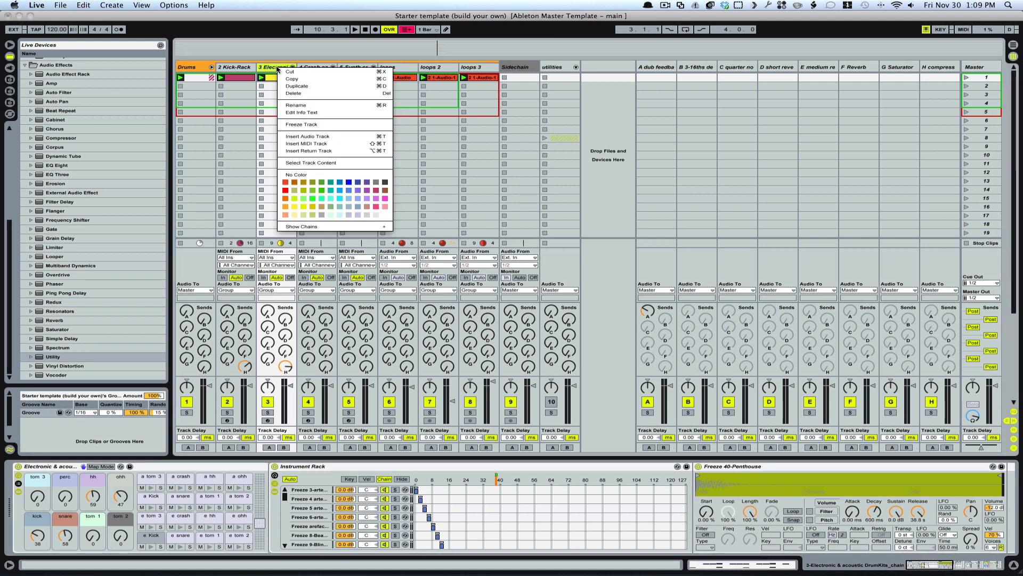
{"action": "left_click", "coordinate": [309, 124]}
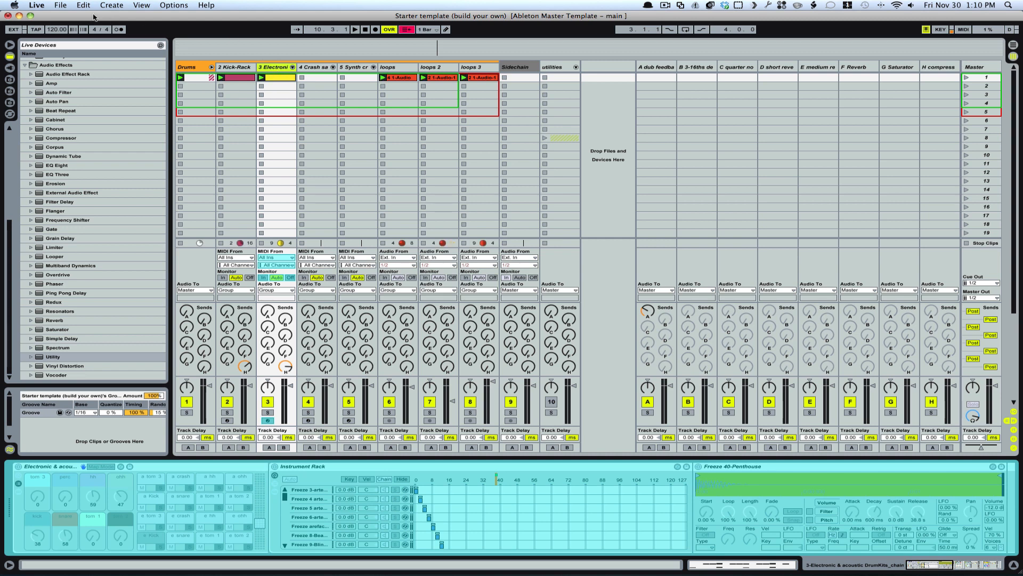
Step: Save the Live Set under the new name "template track" on the Desktop
{"action": "left_click", "coordinate": [60, 5]}
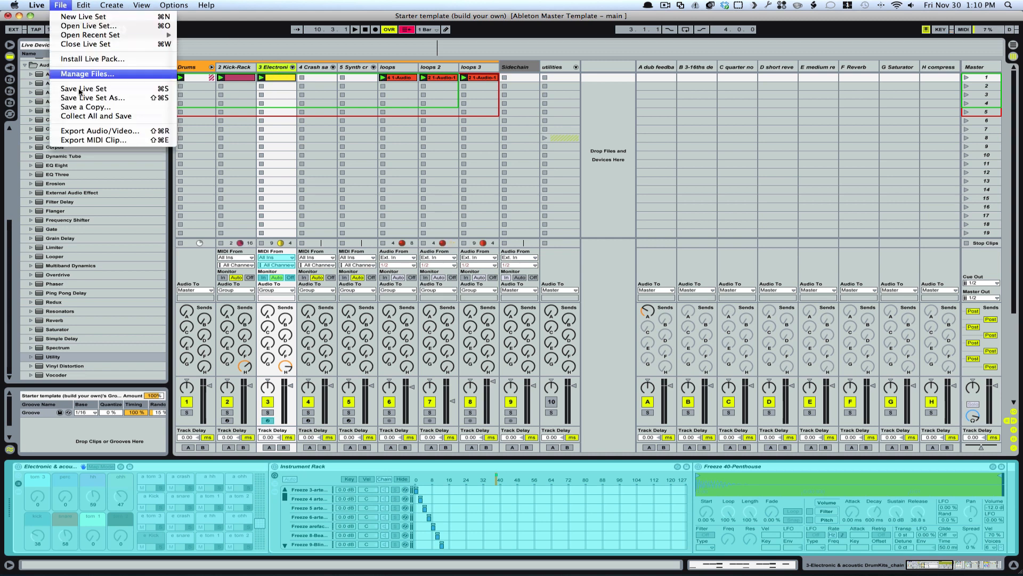
{"action": "left_click", "coordinate": [94, 98]}
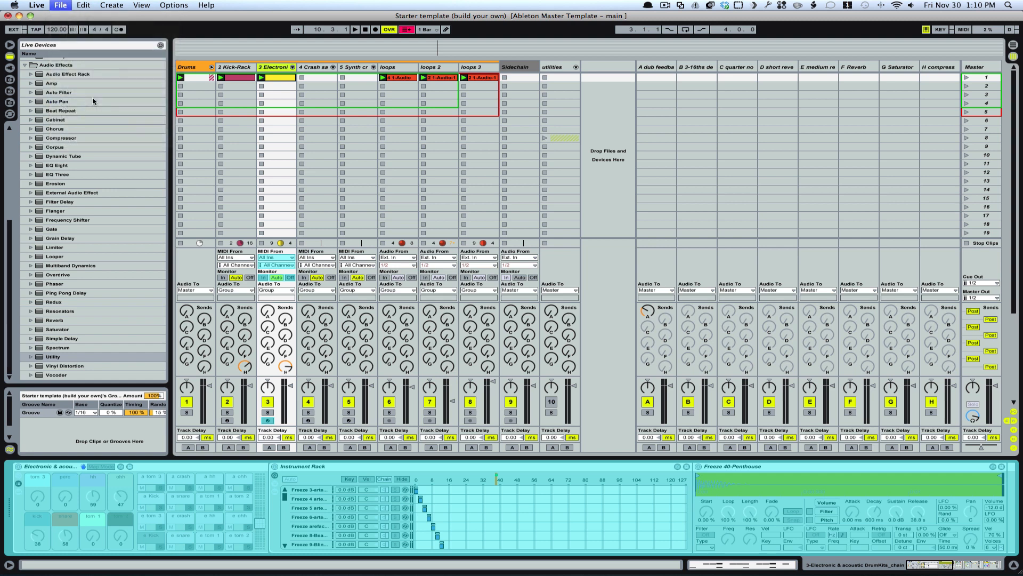
{"action": "type", "text": "t"}
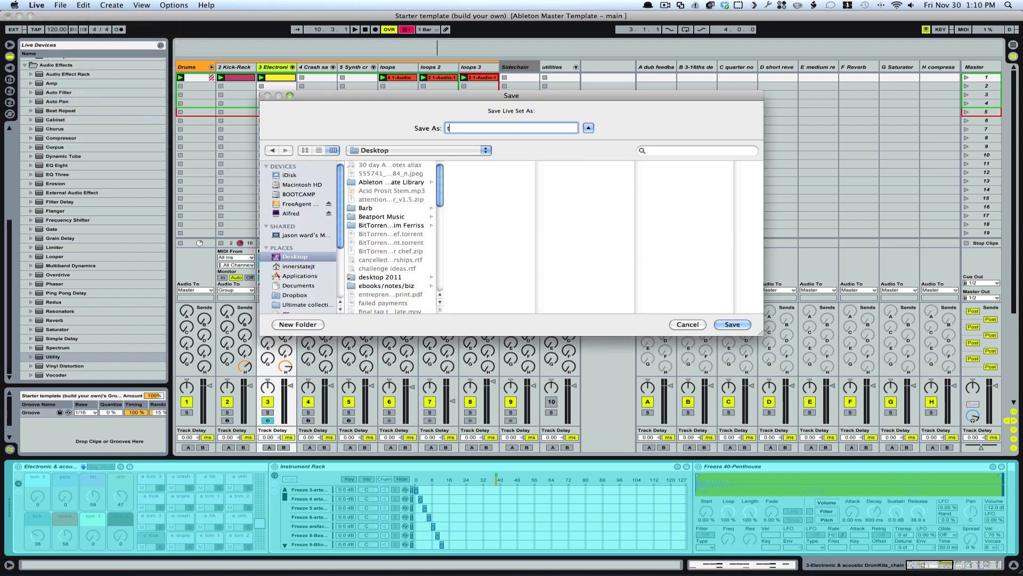
{"action": "type", "text": "emplate track"}
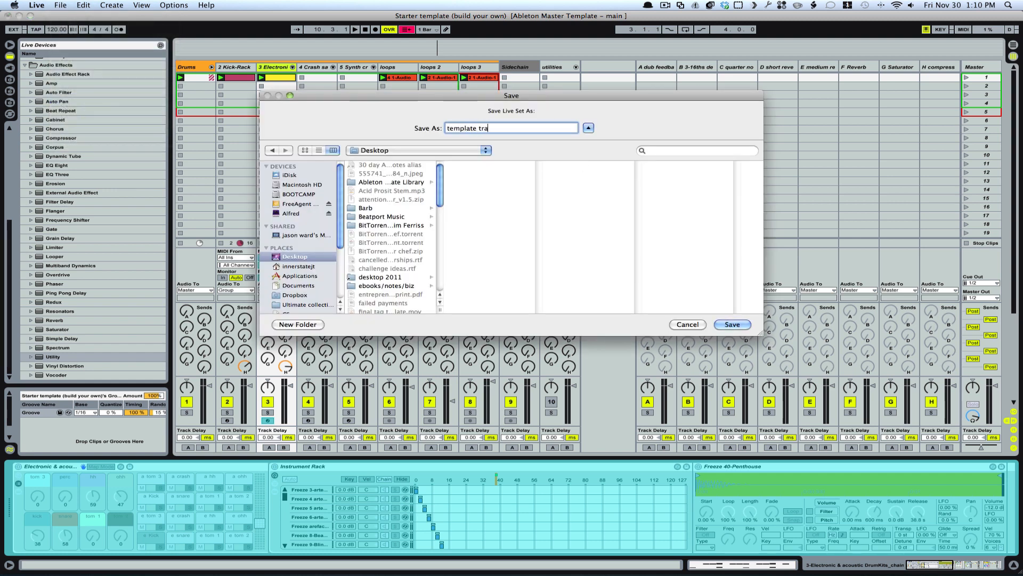